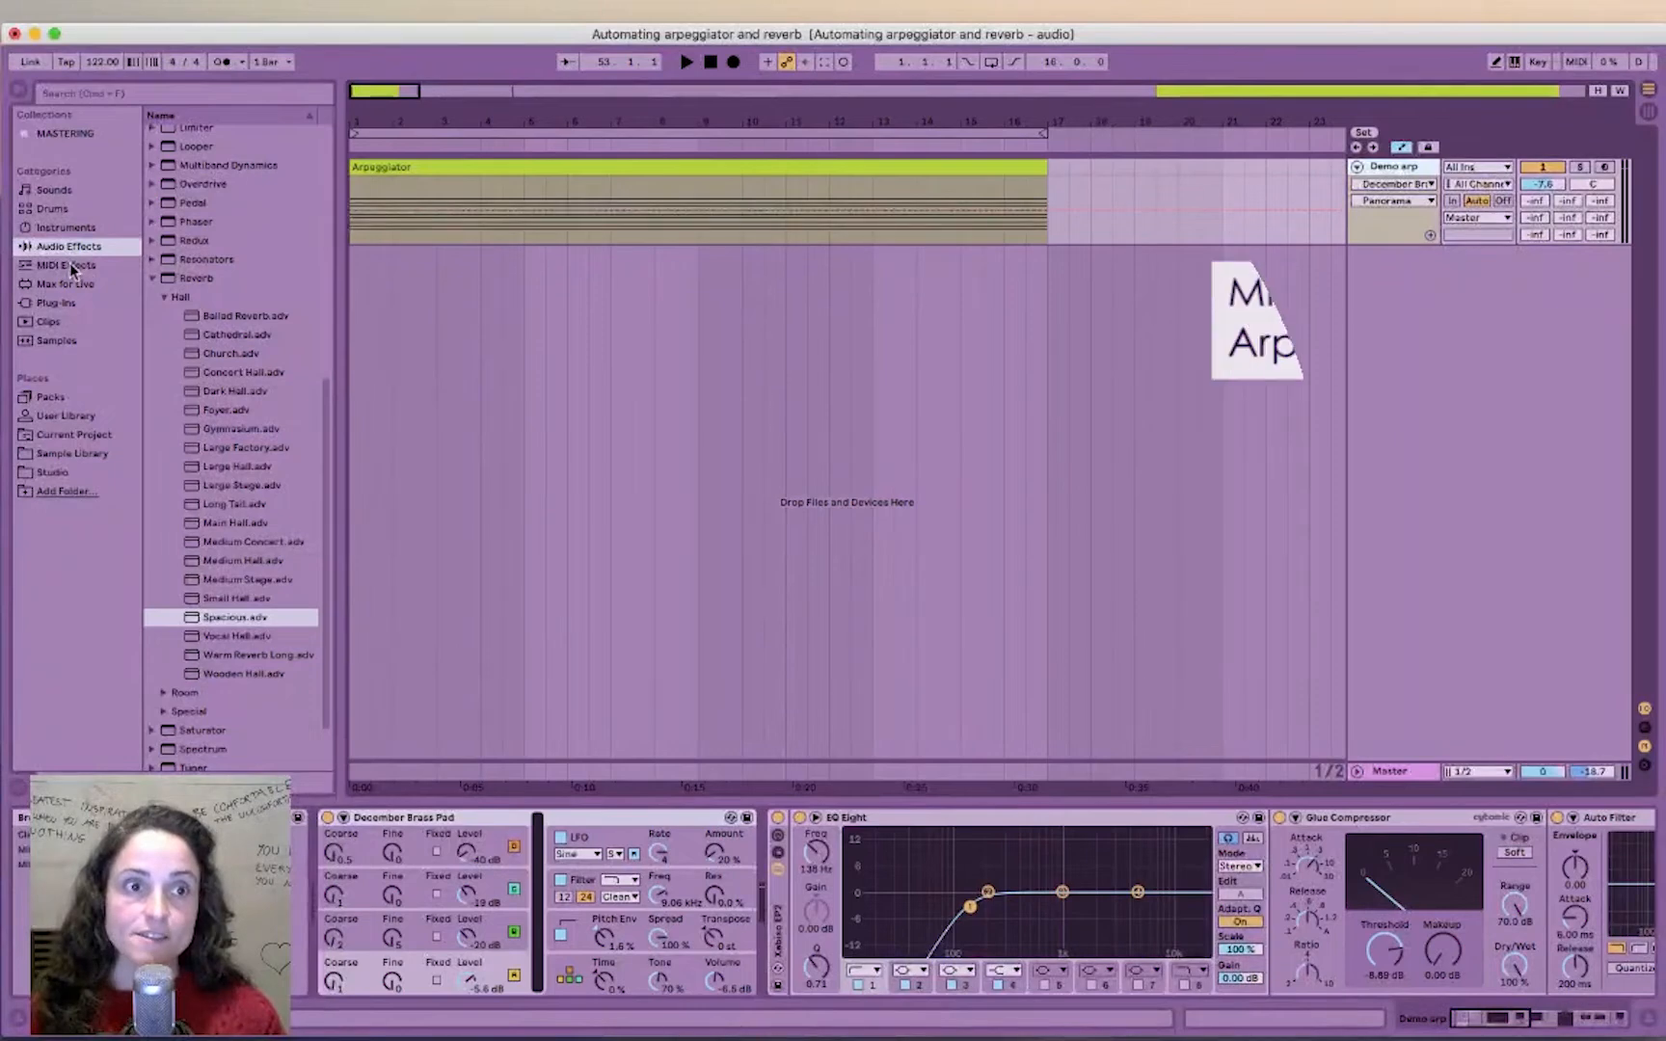
Step: Add the Arpeggiator MIDI effect to the Demo arp track, placed before the December Brass Pad synth
{"action": "left_click", "coordinate": [71, 266]}
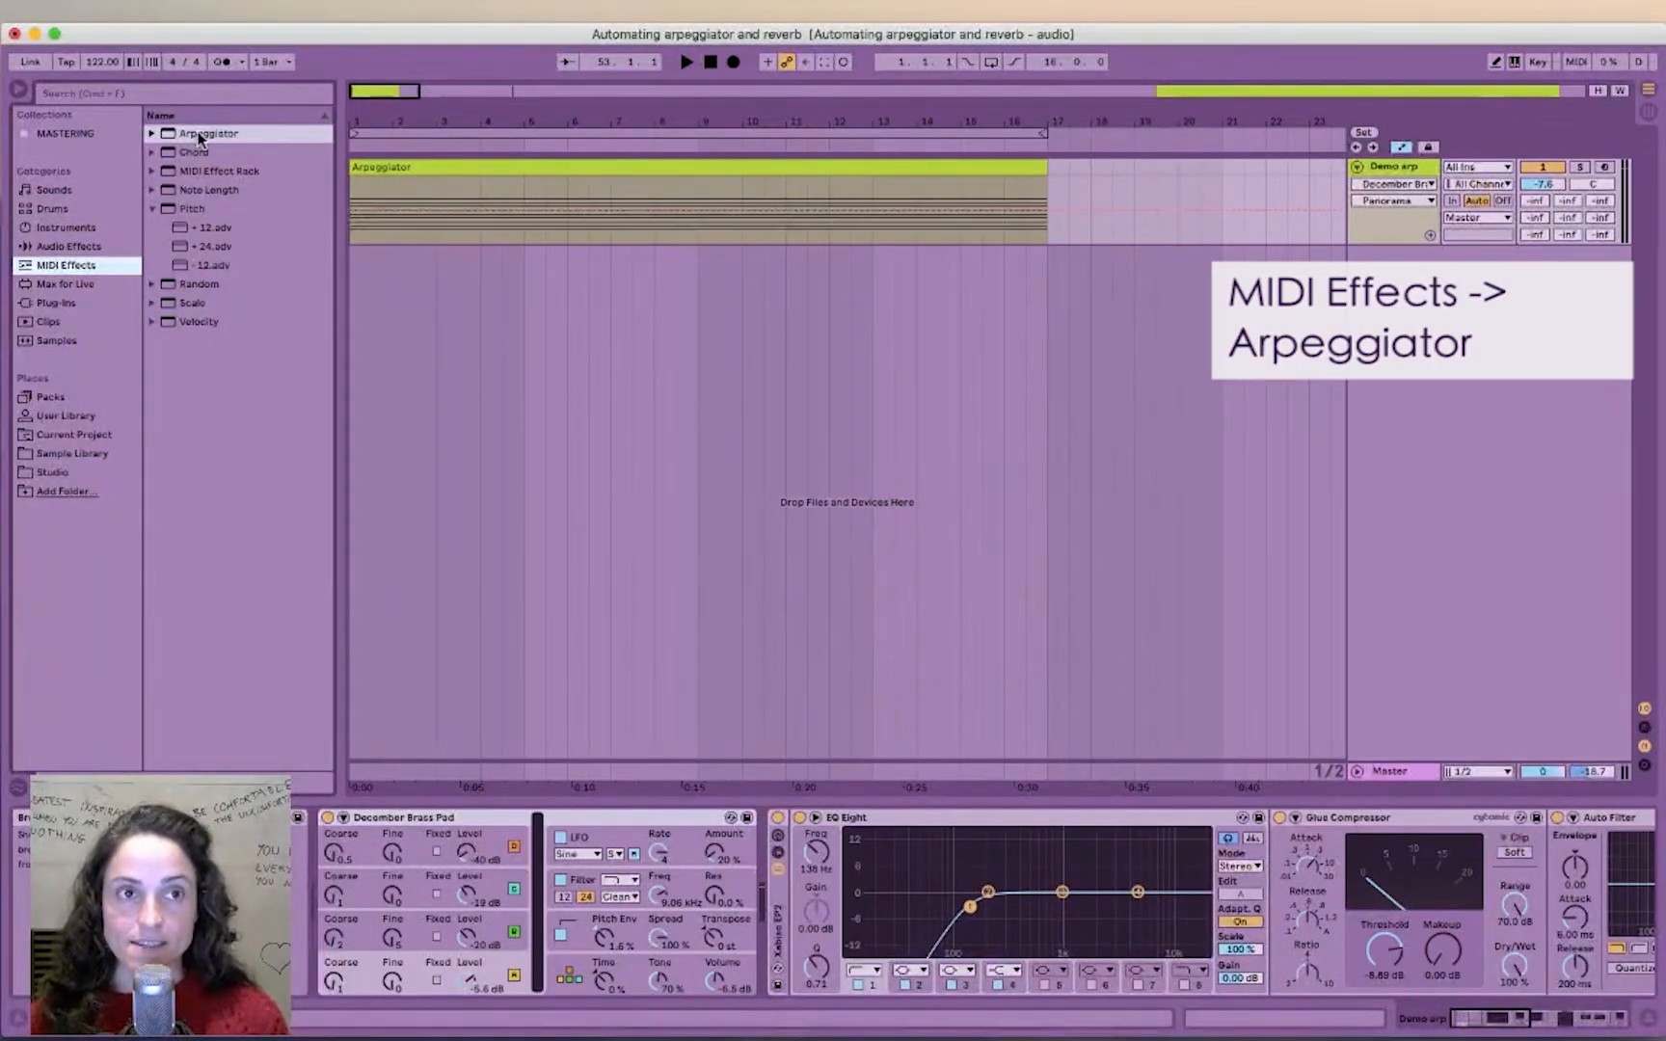
{"action": "left_click_drag", "start_coordinate": [198, 134], "coordinate": [338, 896]}
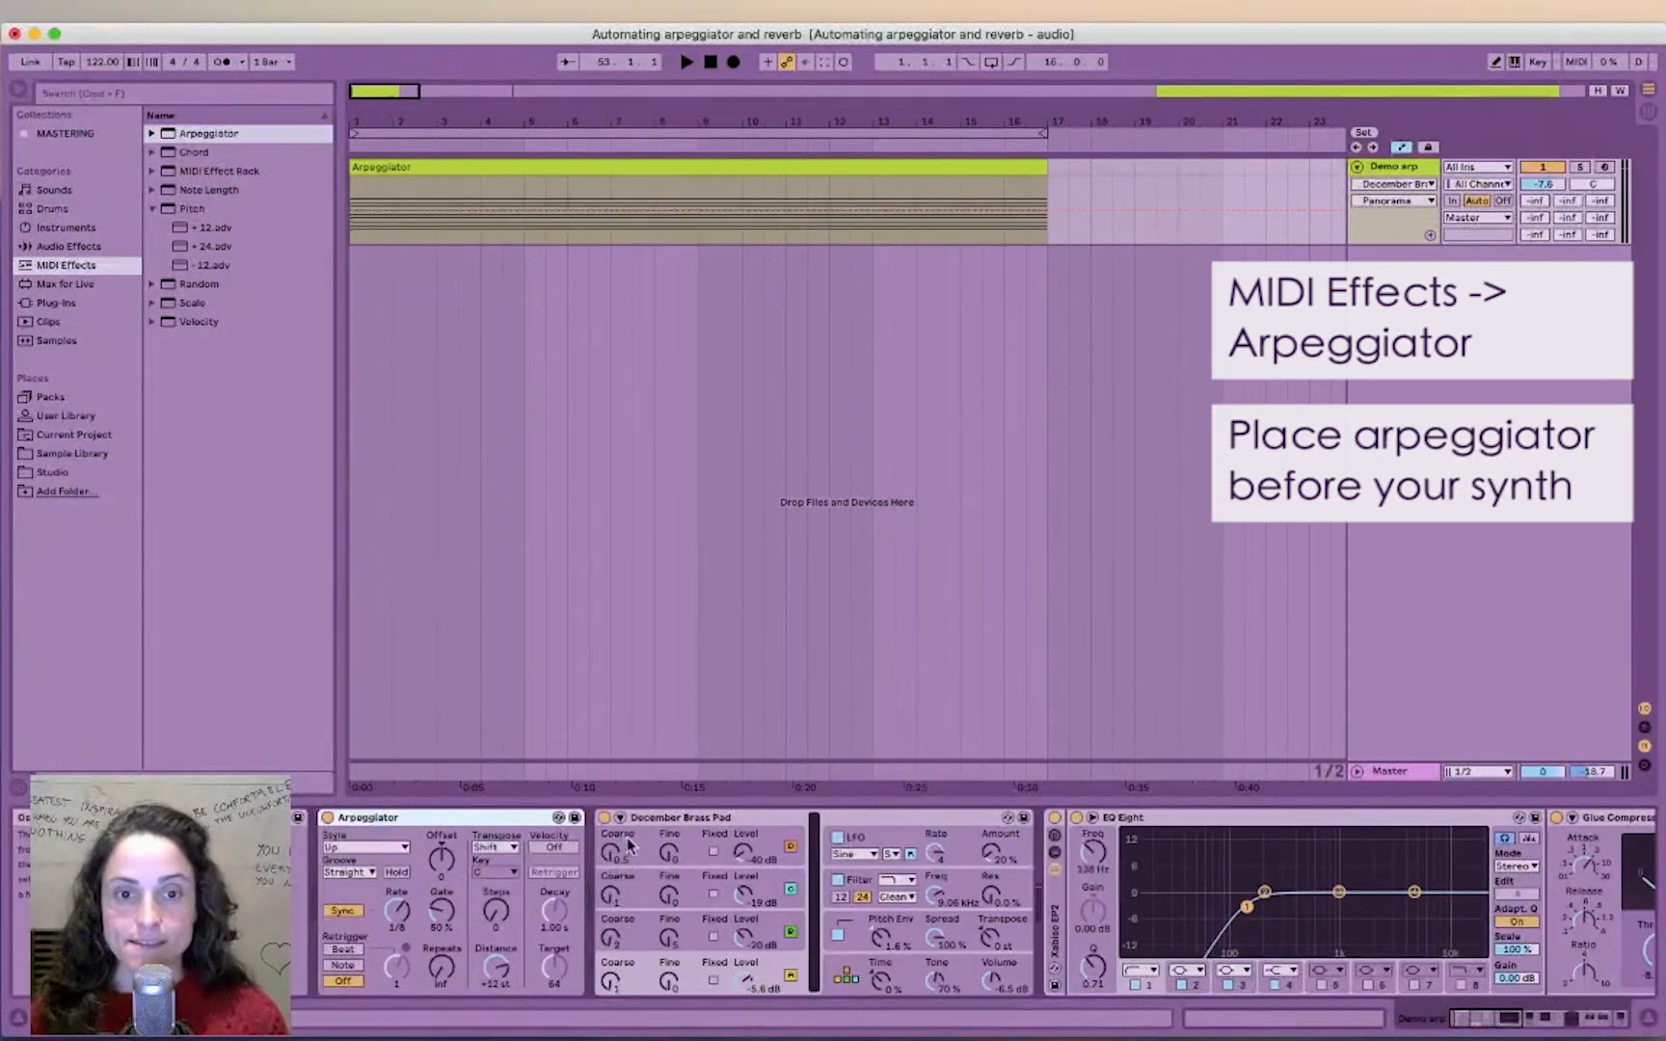
{"action": "left_click", "coordinate": [496, 818]}
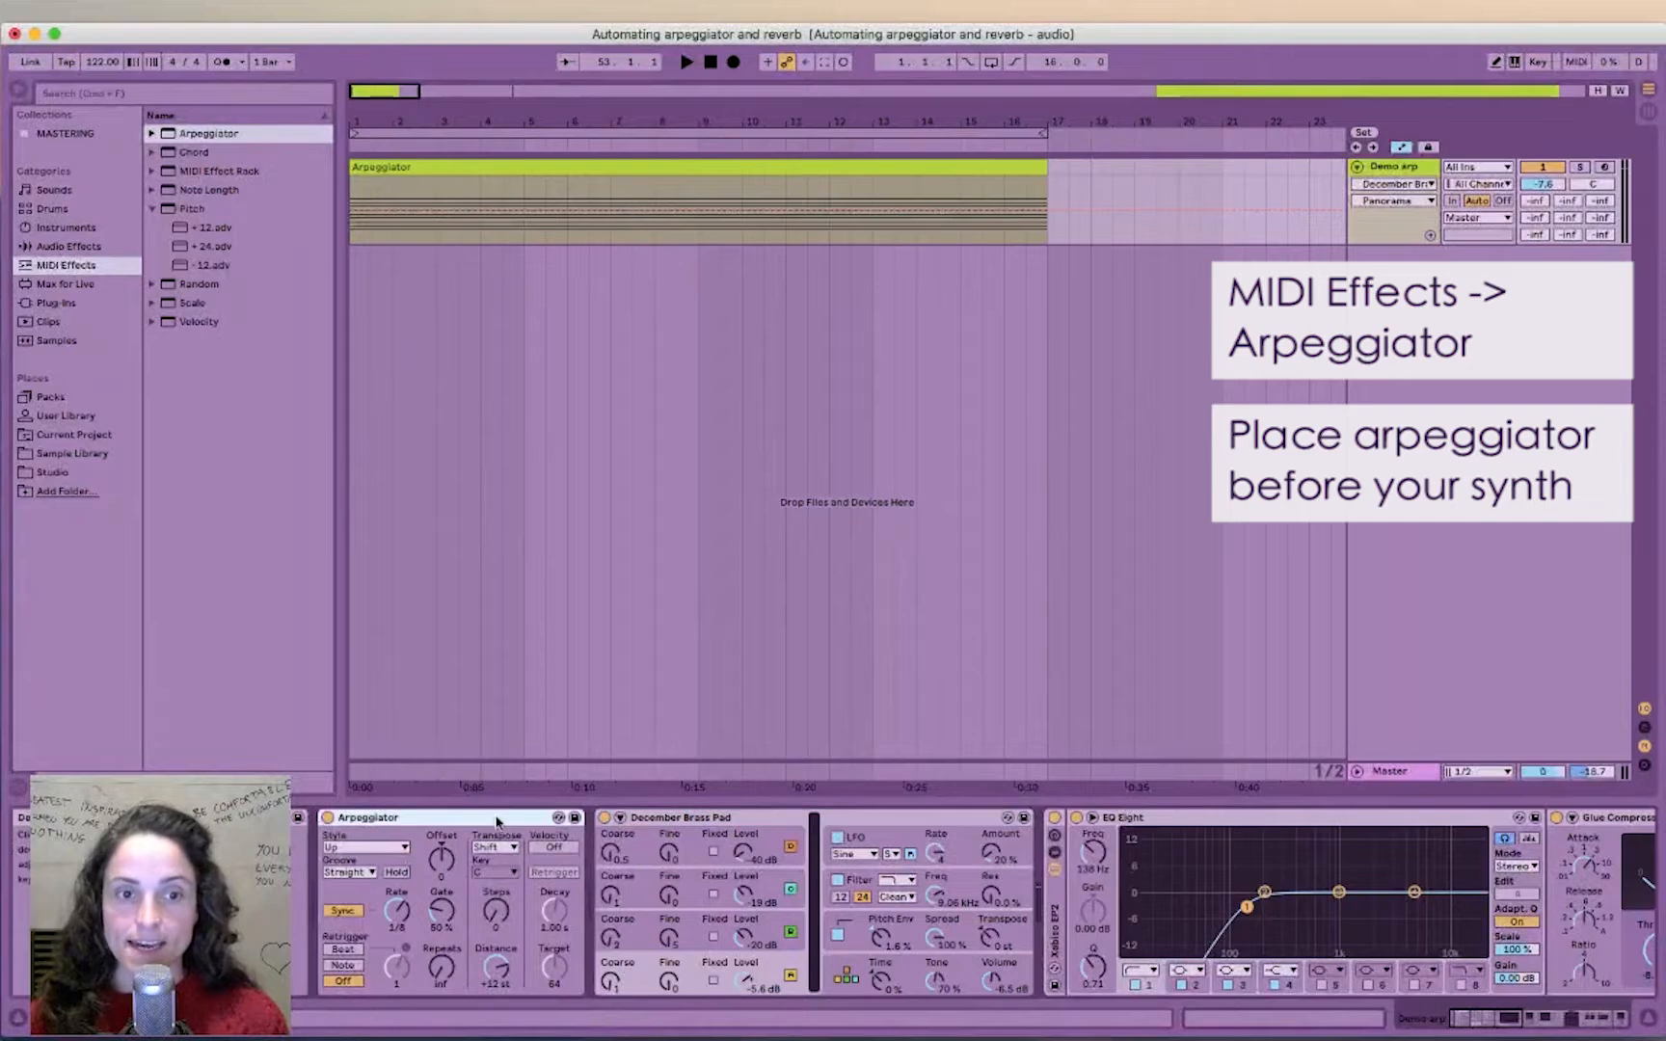
Step: Switch off the Arpeggiator and play the clip from the start to hear the chords without the effect
{"action": "left_click", "coordinate": [329, 819]}
{"action": "left_click", "coordinate": [328, 819]}
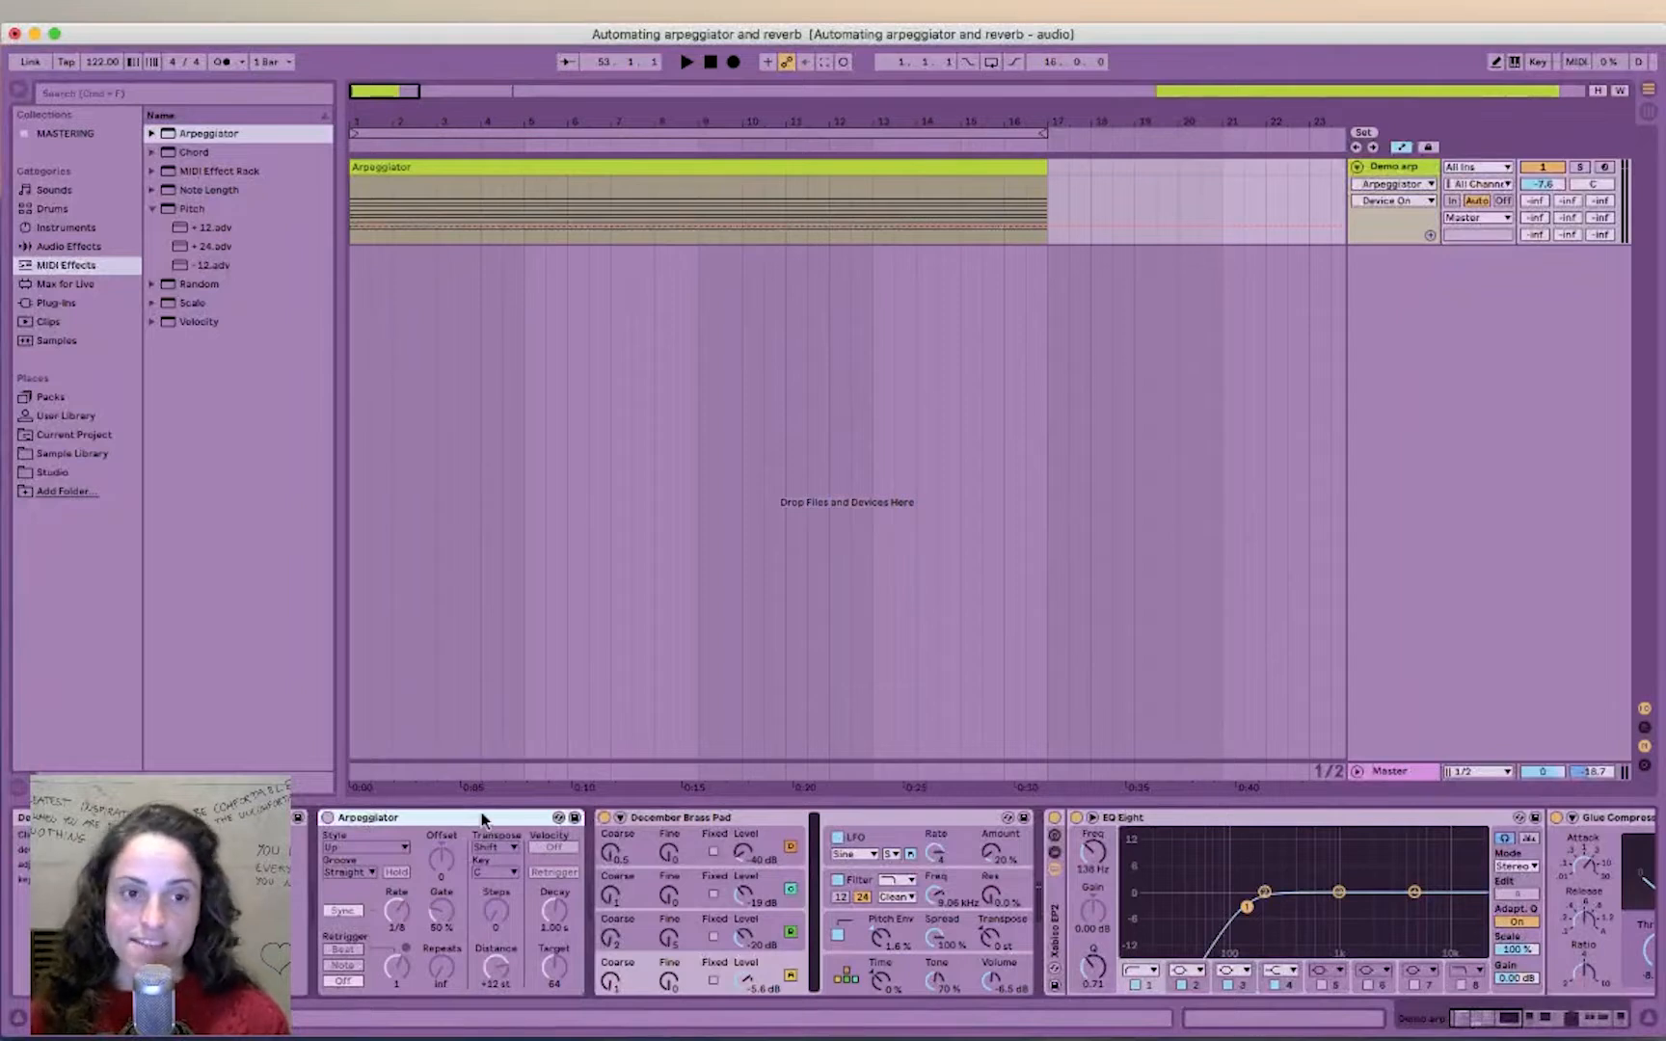
{"action": "left_click", "coordinate": [708, 62]}
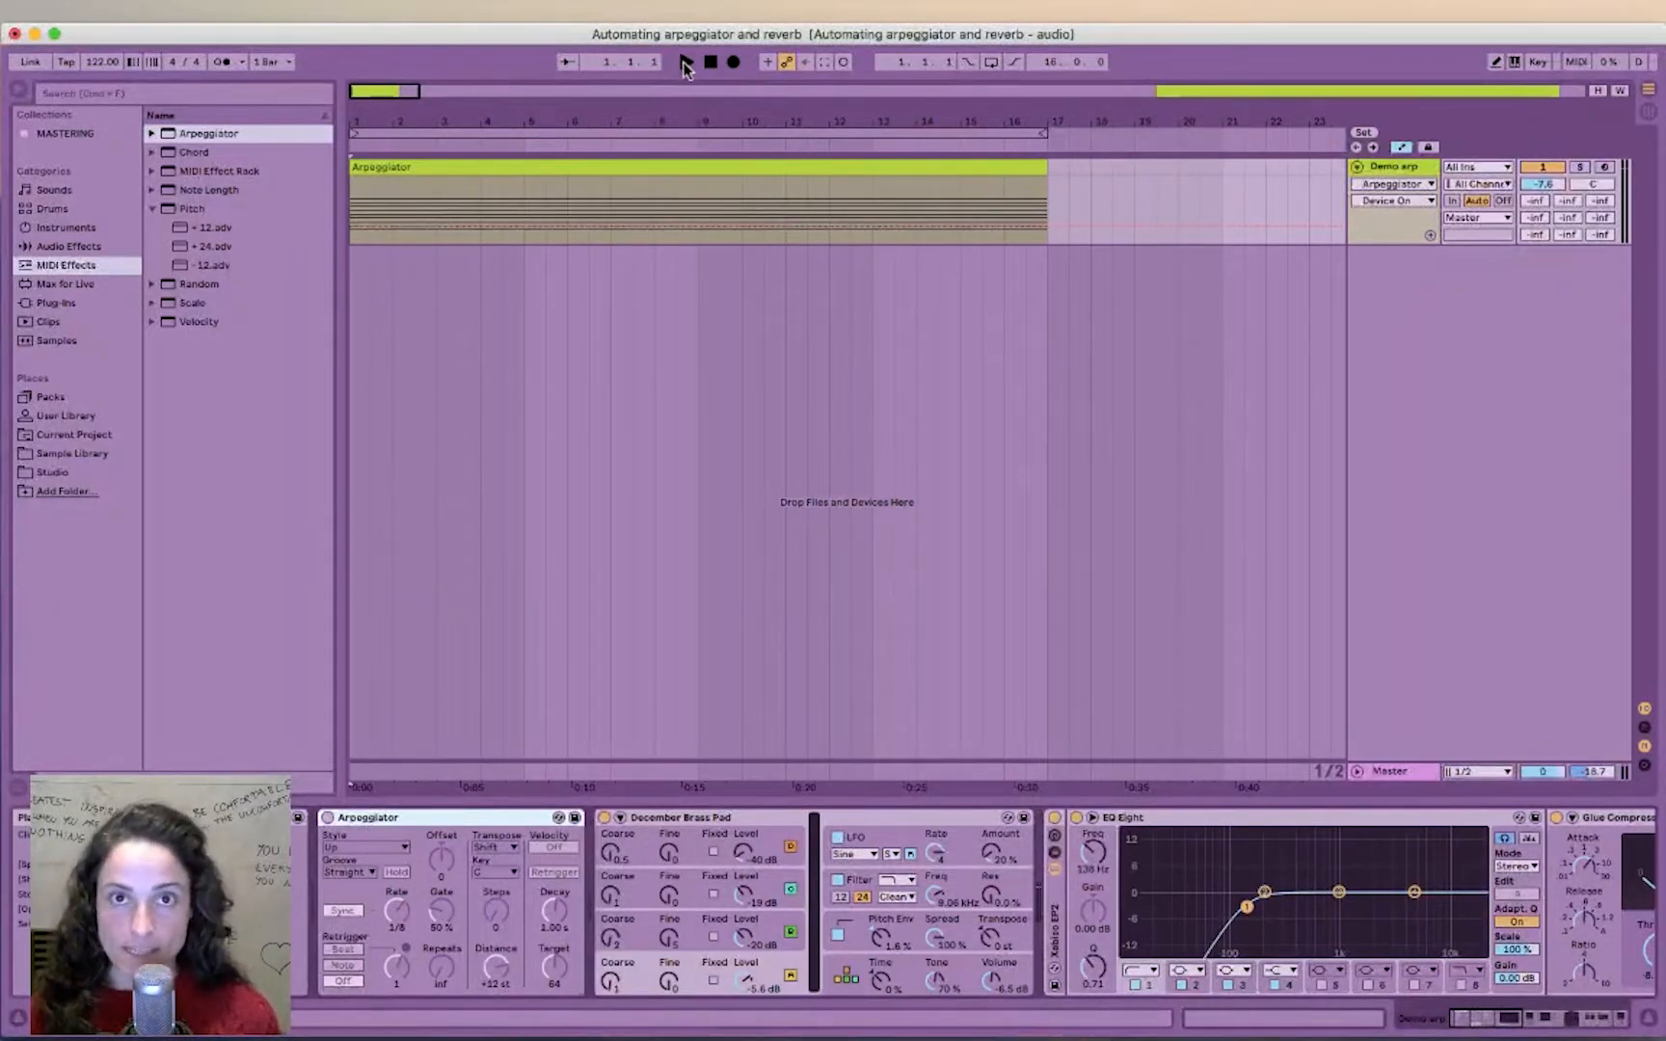
{"action": "left_click", "coordinate": [685, 64]}
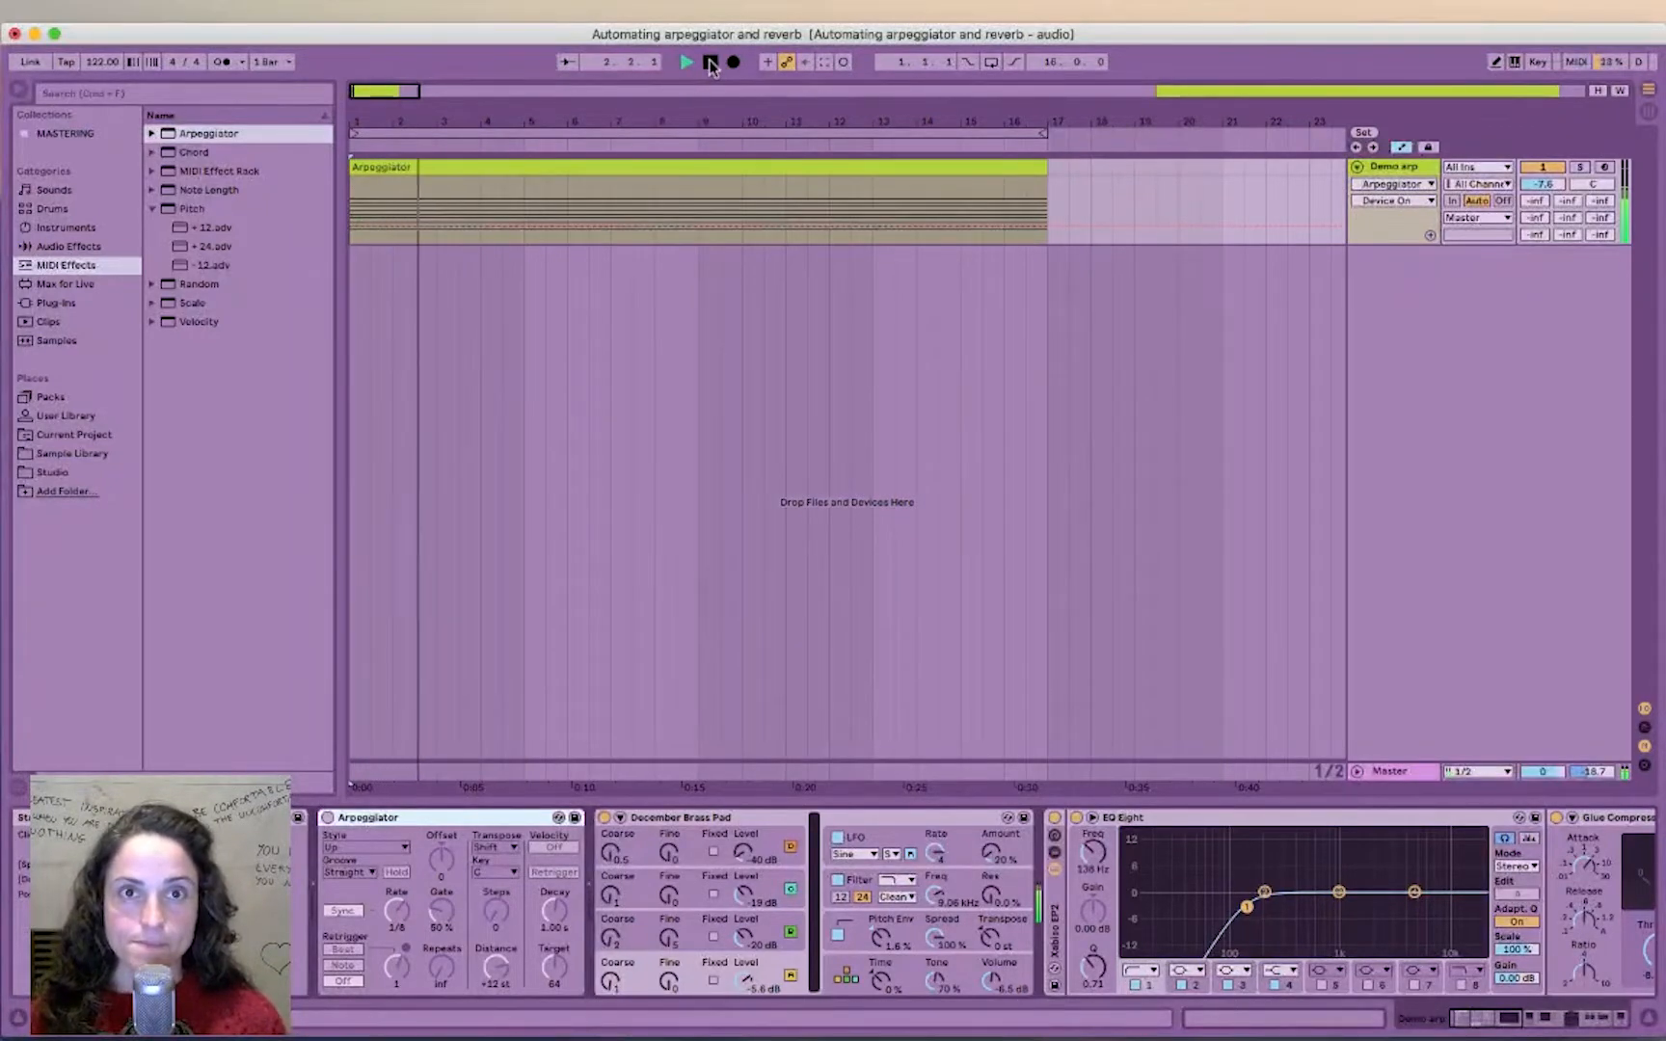
{"action": "left_click", "coordinate": [710, 62]}
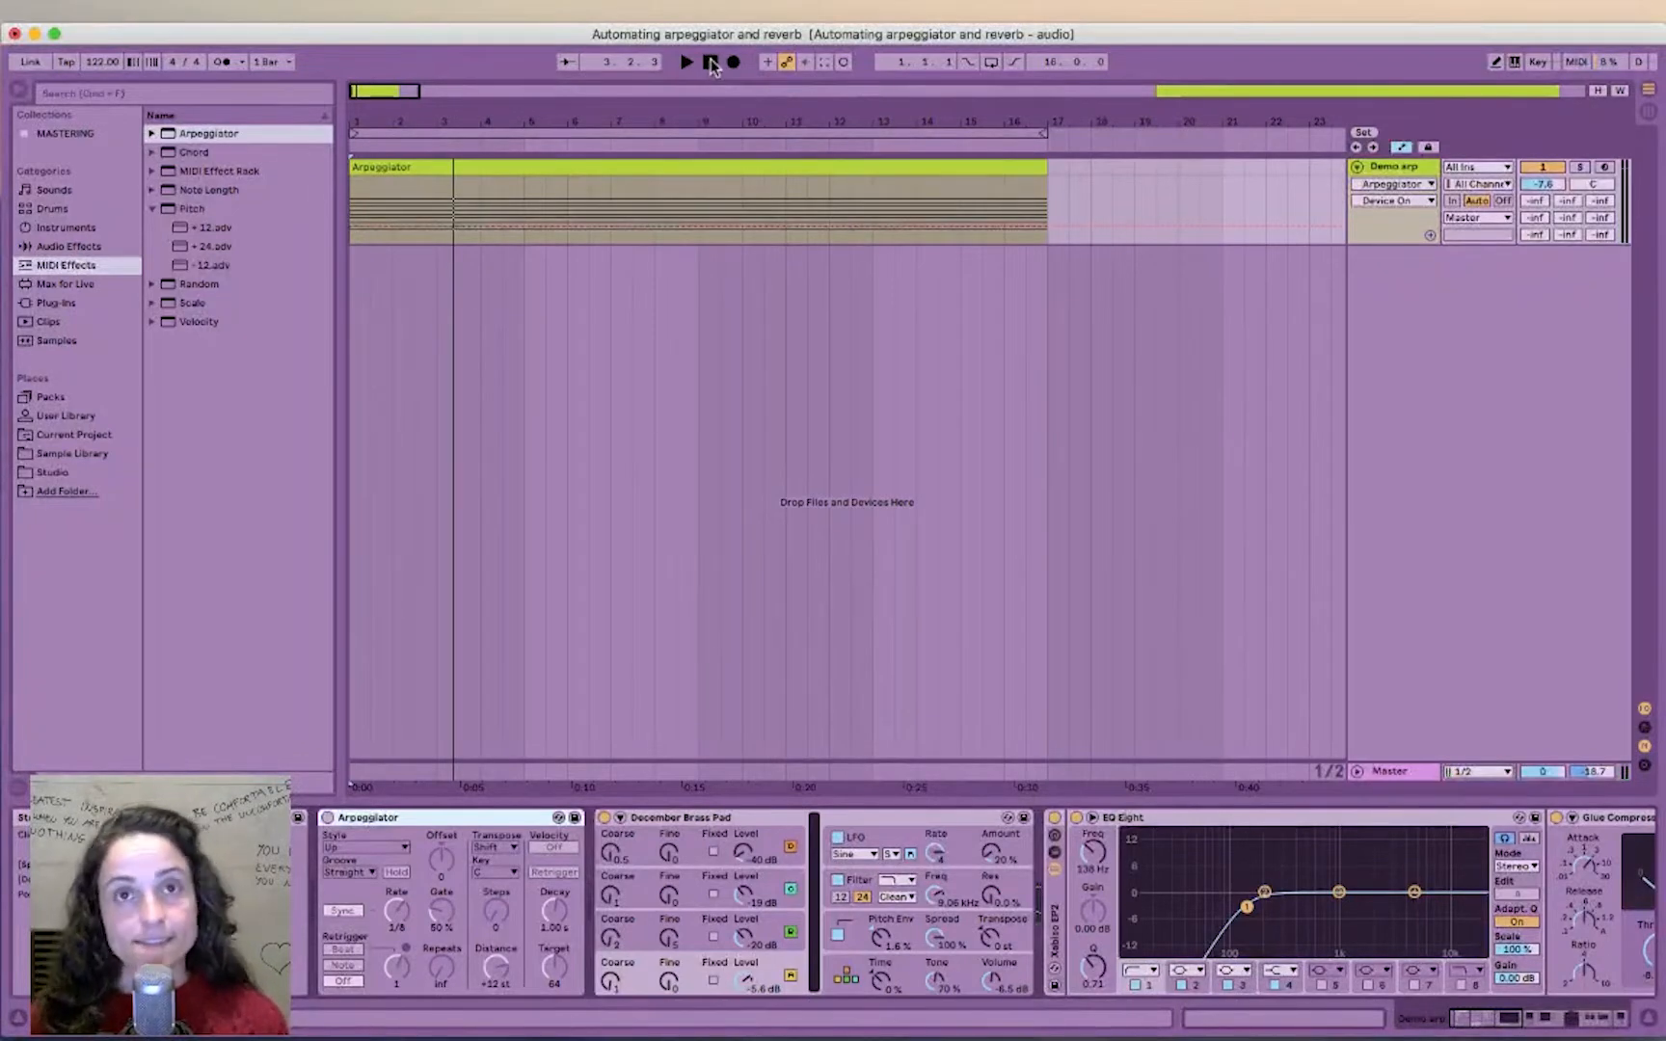
Step: Reactivate the Arpeggiator, play the clip from the start to hear the effect, and return playback to the start
{"action": "left_click", "coordinate": [329, 818]}
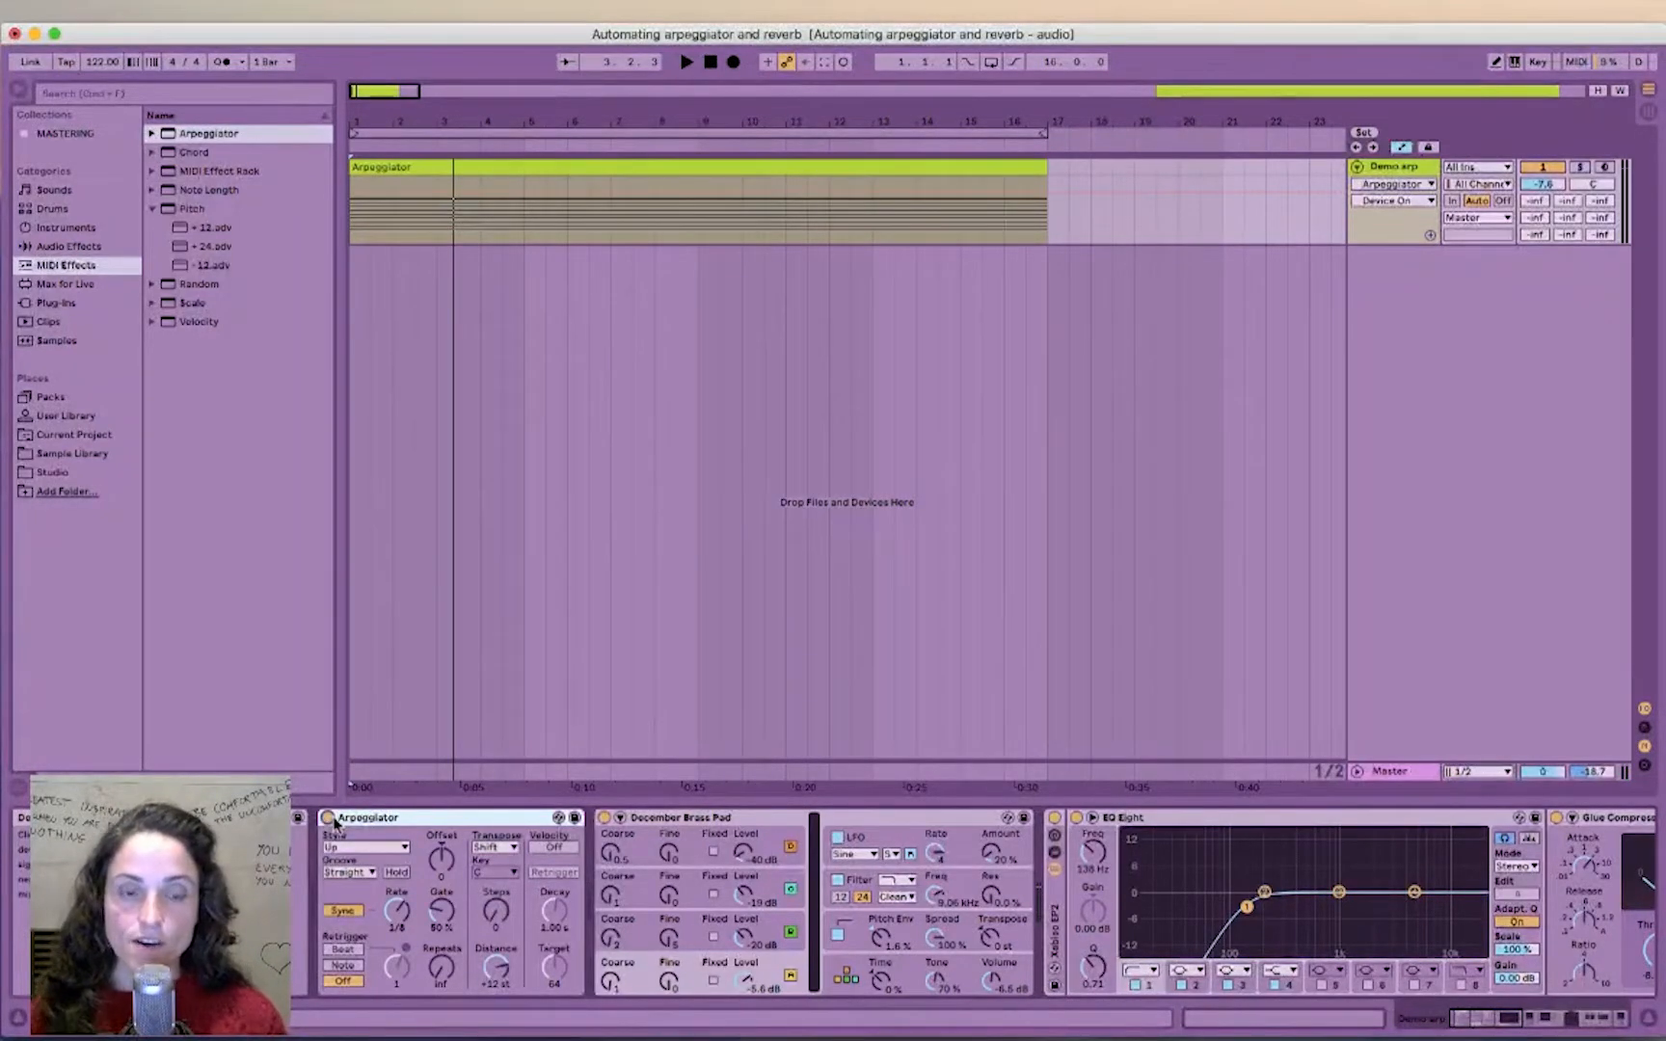
{"action": "left_click", "coordinate": [710, 63]}
{"action": "left_click", "coordinate": [686, 63]}
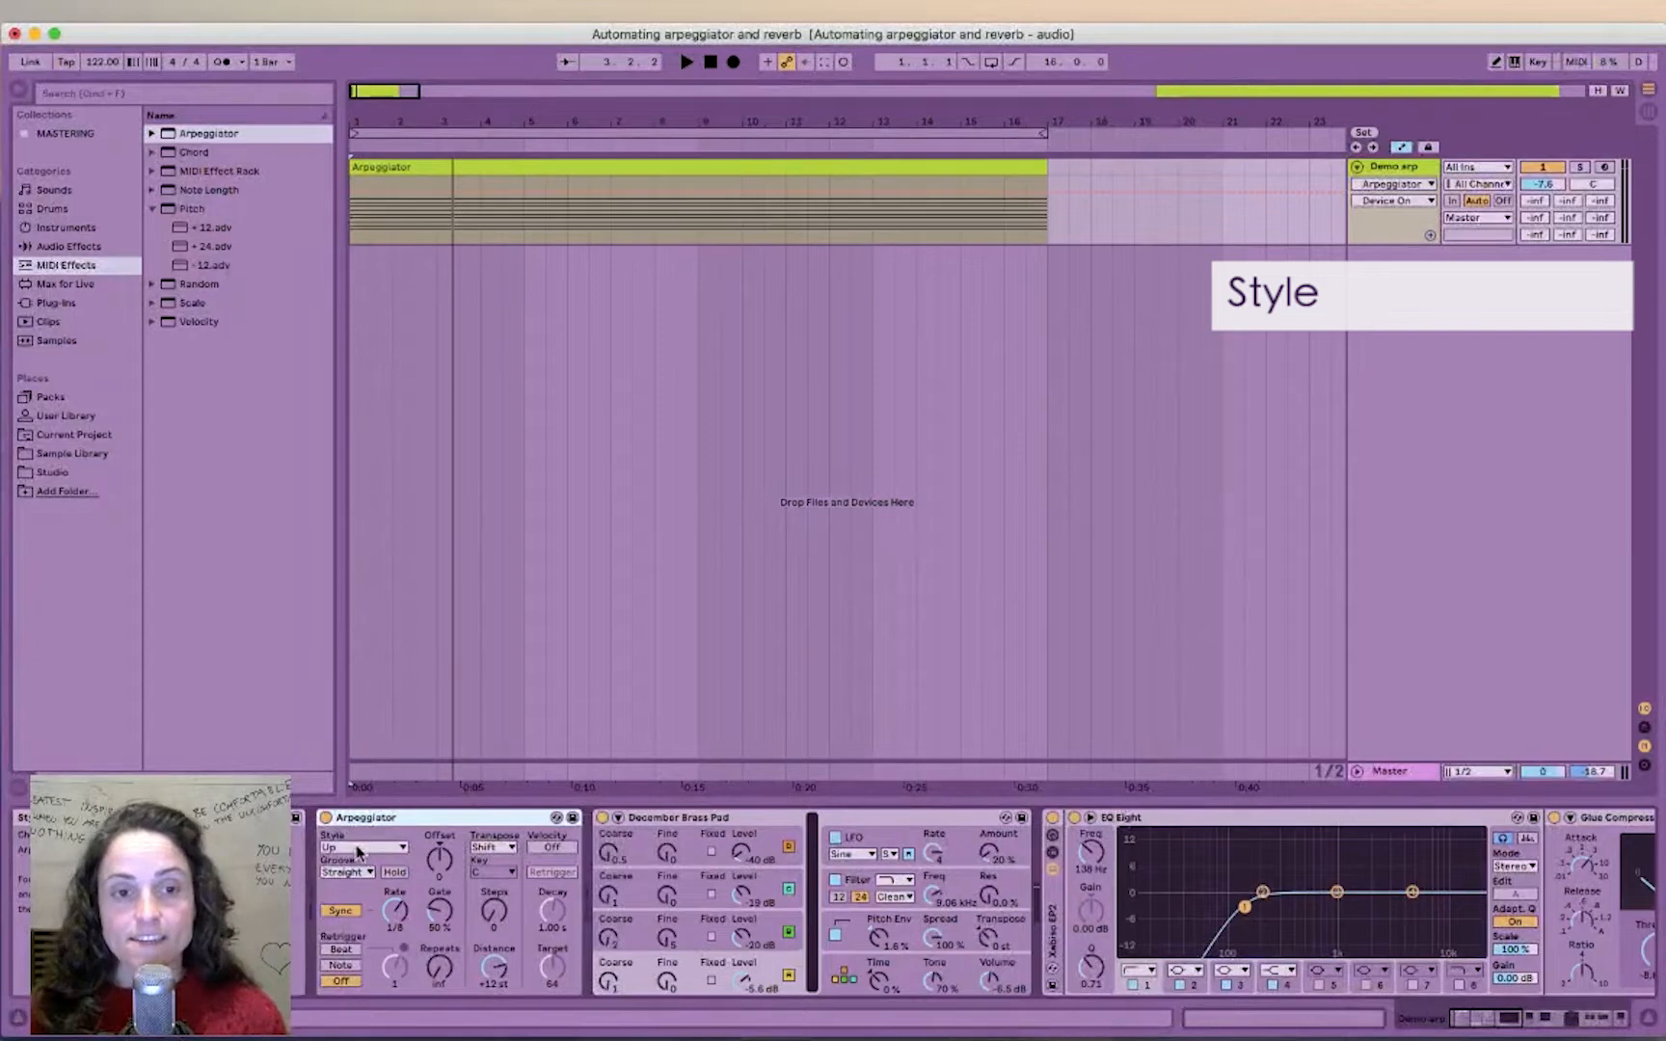
{"action": "left_click", "coordinate": [710, 61]}
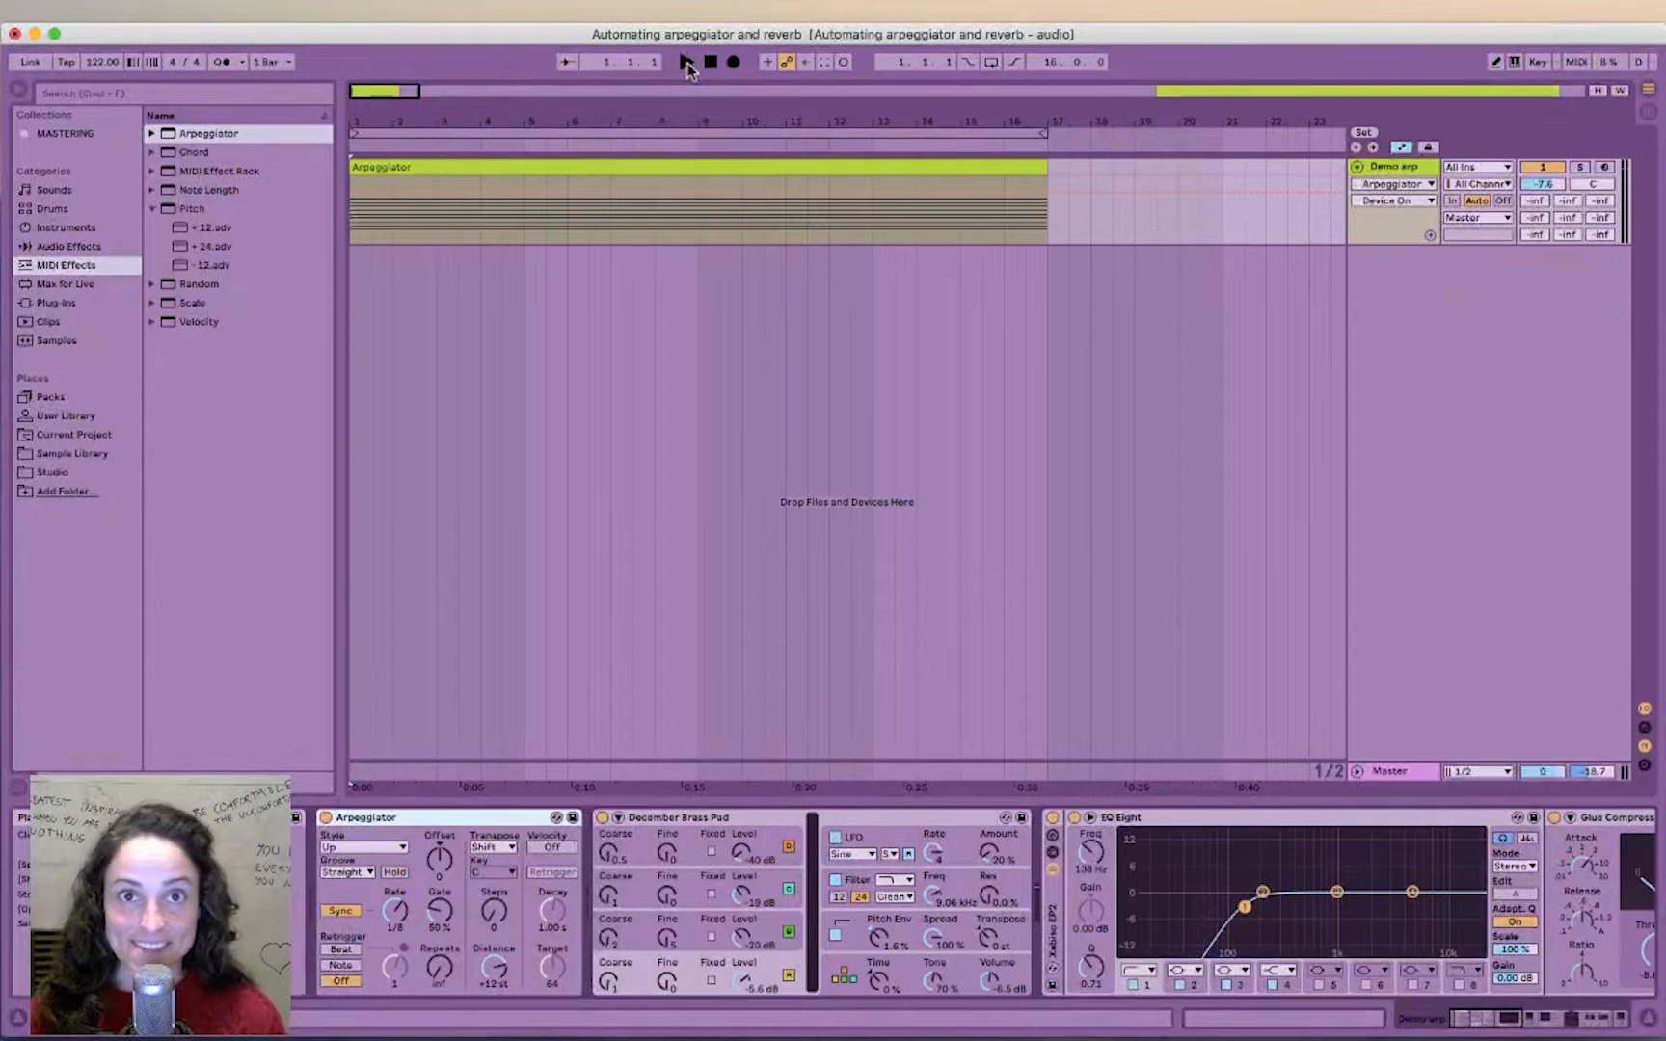
Step: Audition the Arpeggiator styles DownUp, Diverge, Pinky UpDown and Chord Trigger while the clip plays, and stop playback
{"action": "left_click", "coordinate": [687, 63]}
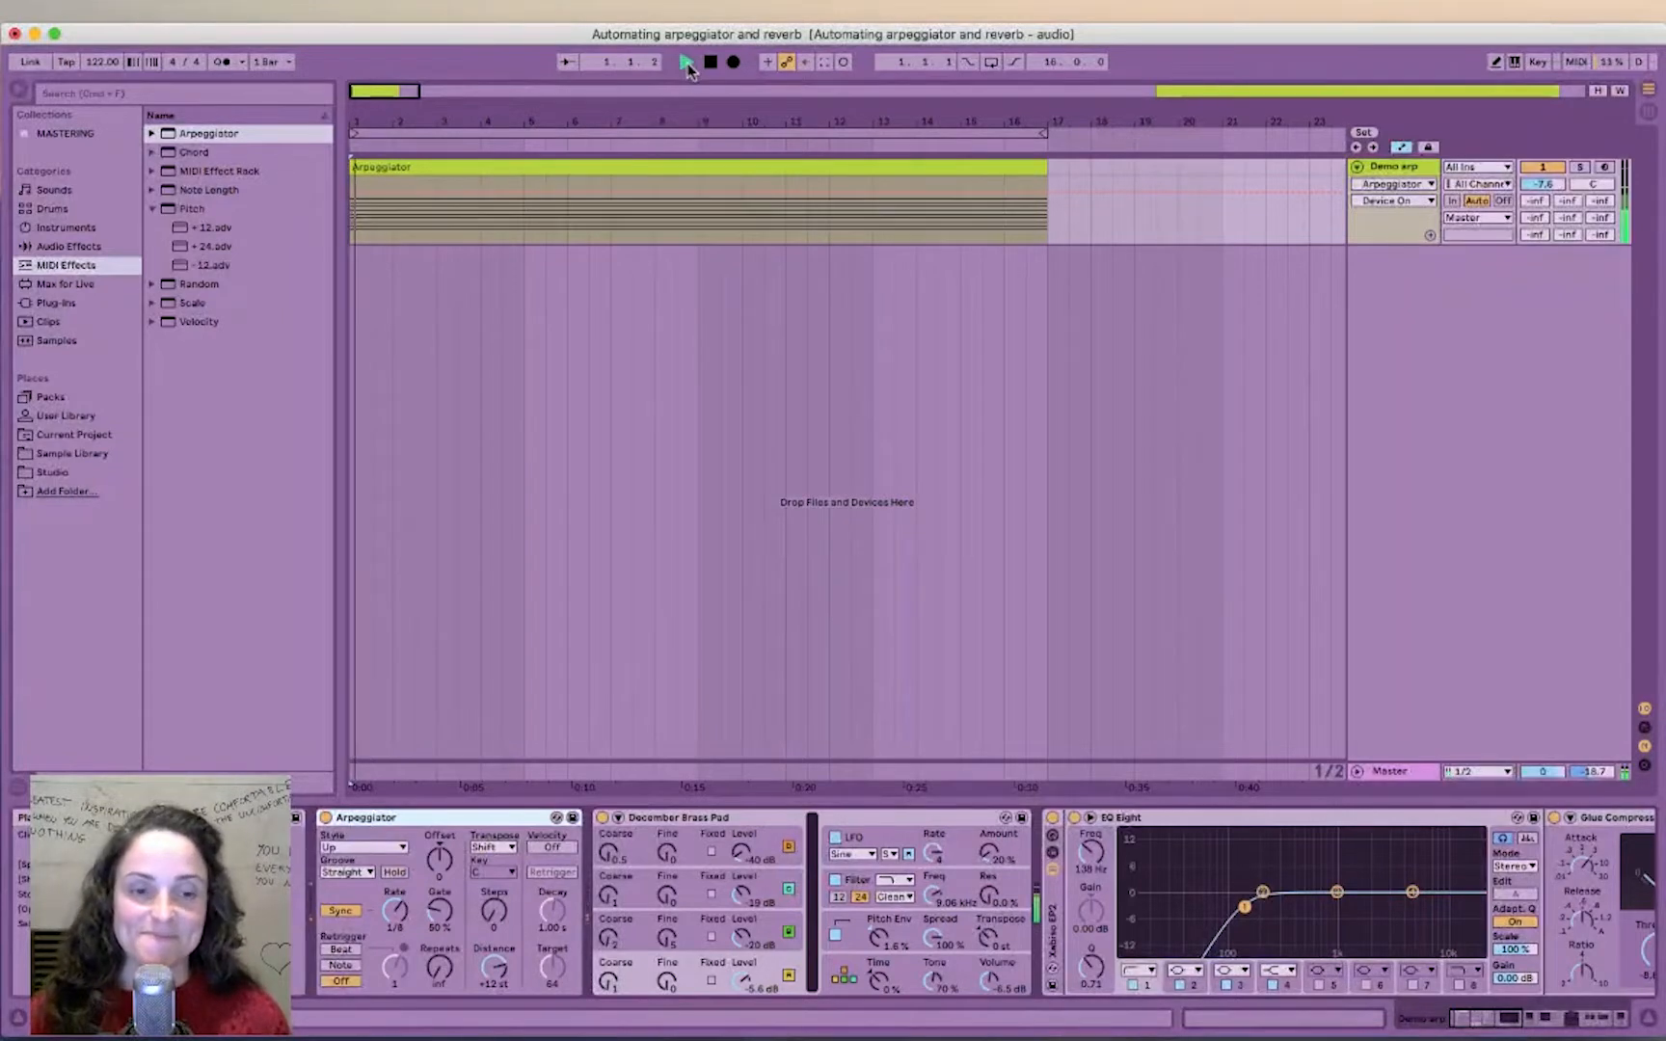
{"action": "left_click", "coordinate": [399, 844]}
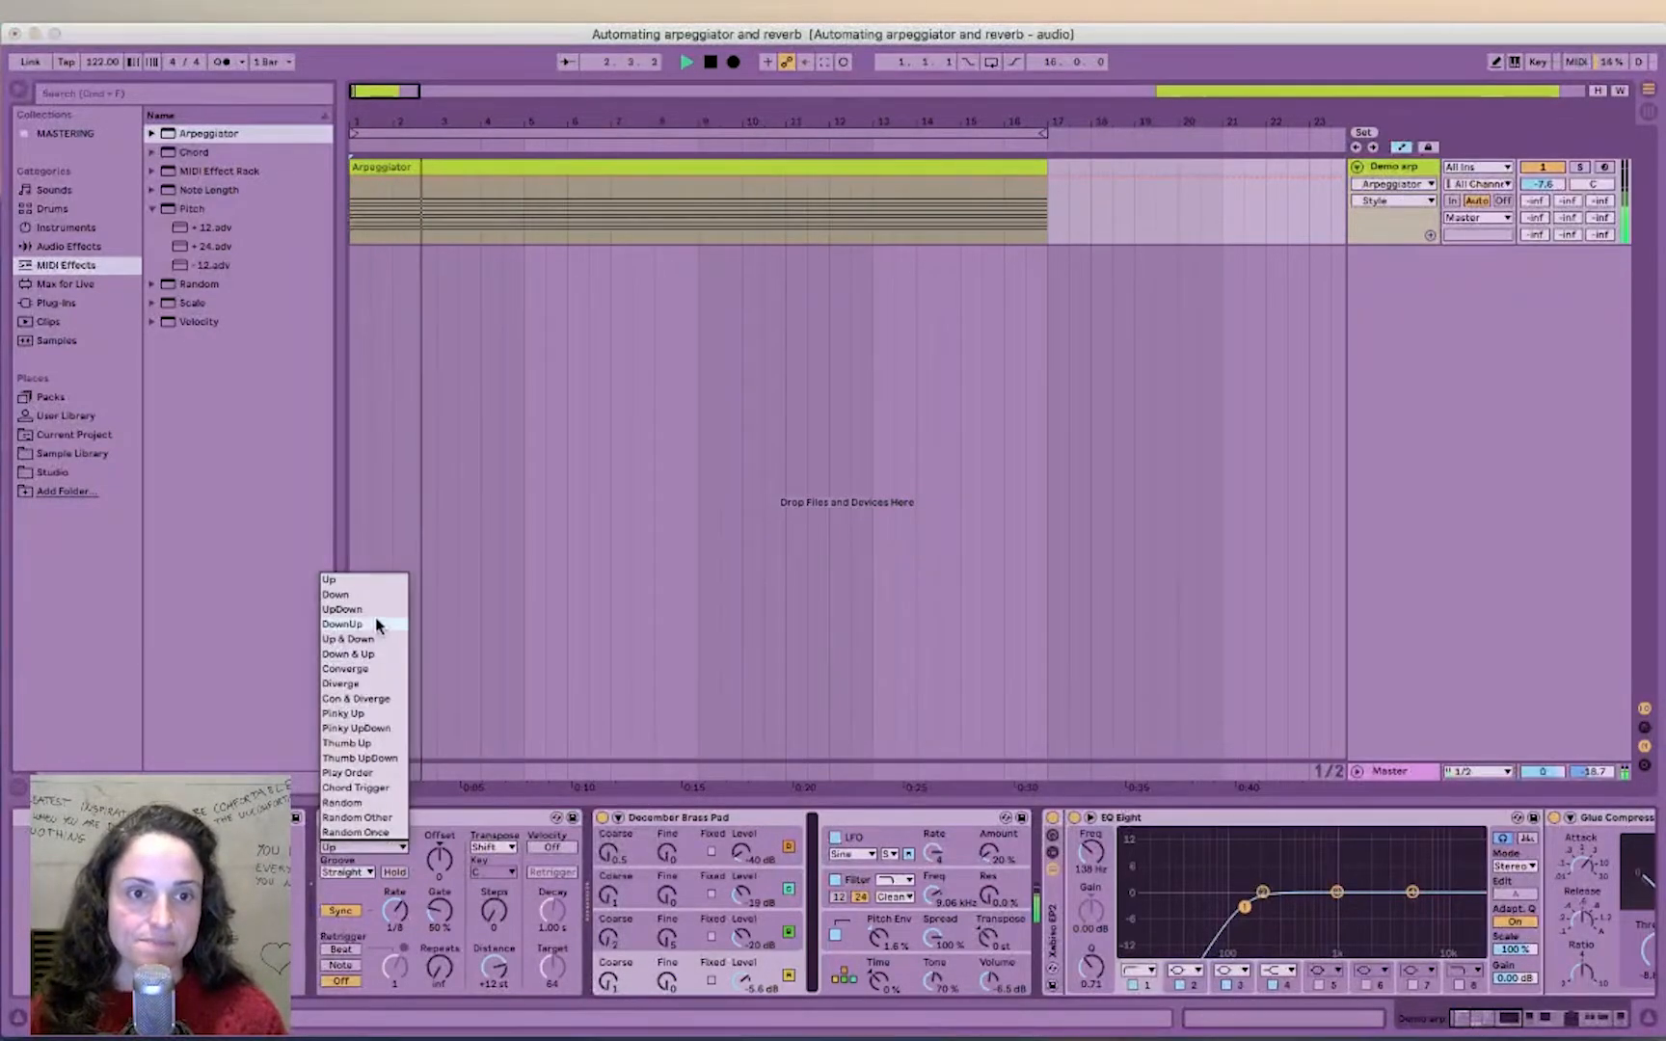
{"action": "left_click", "coordinate": [378, 625]}
{"action": "left_click", "coordinate": [383, 849]}
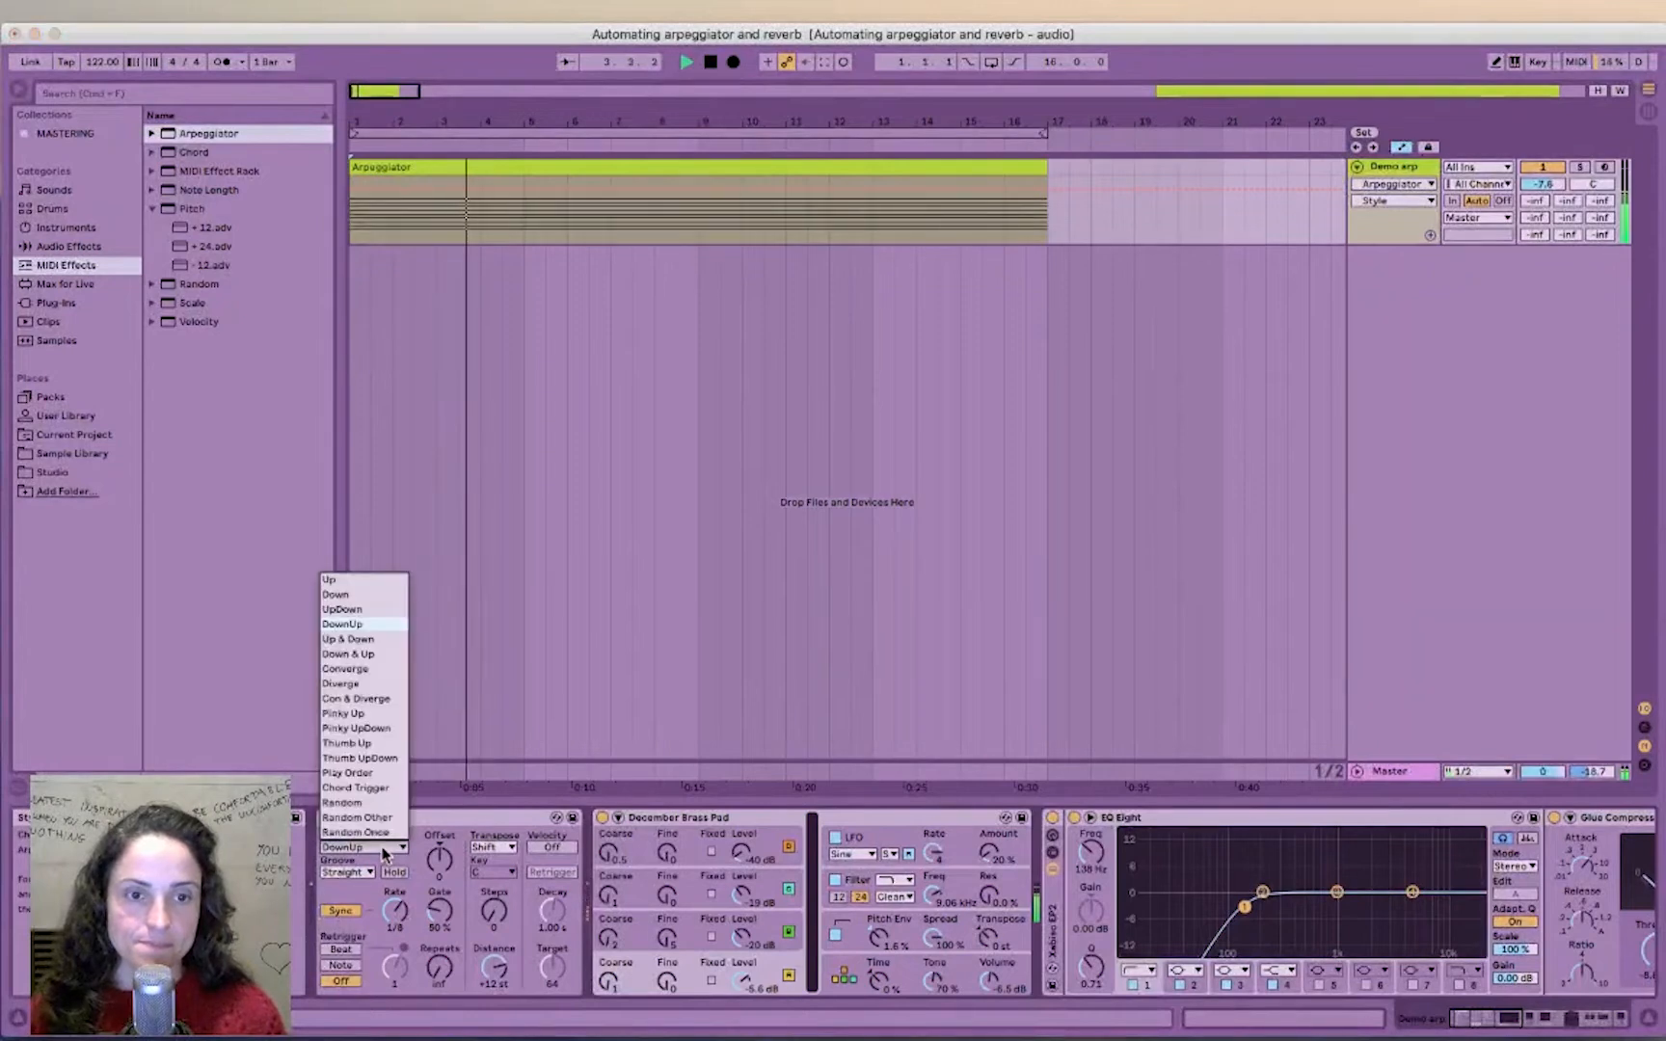
{"action": "left_click", "coordinate": [353, 685]}
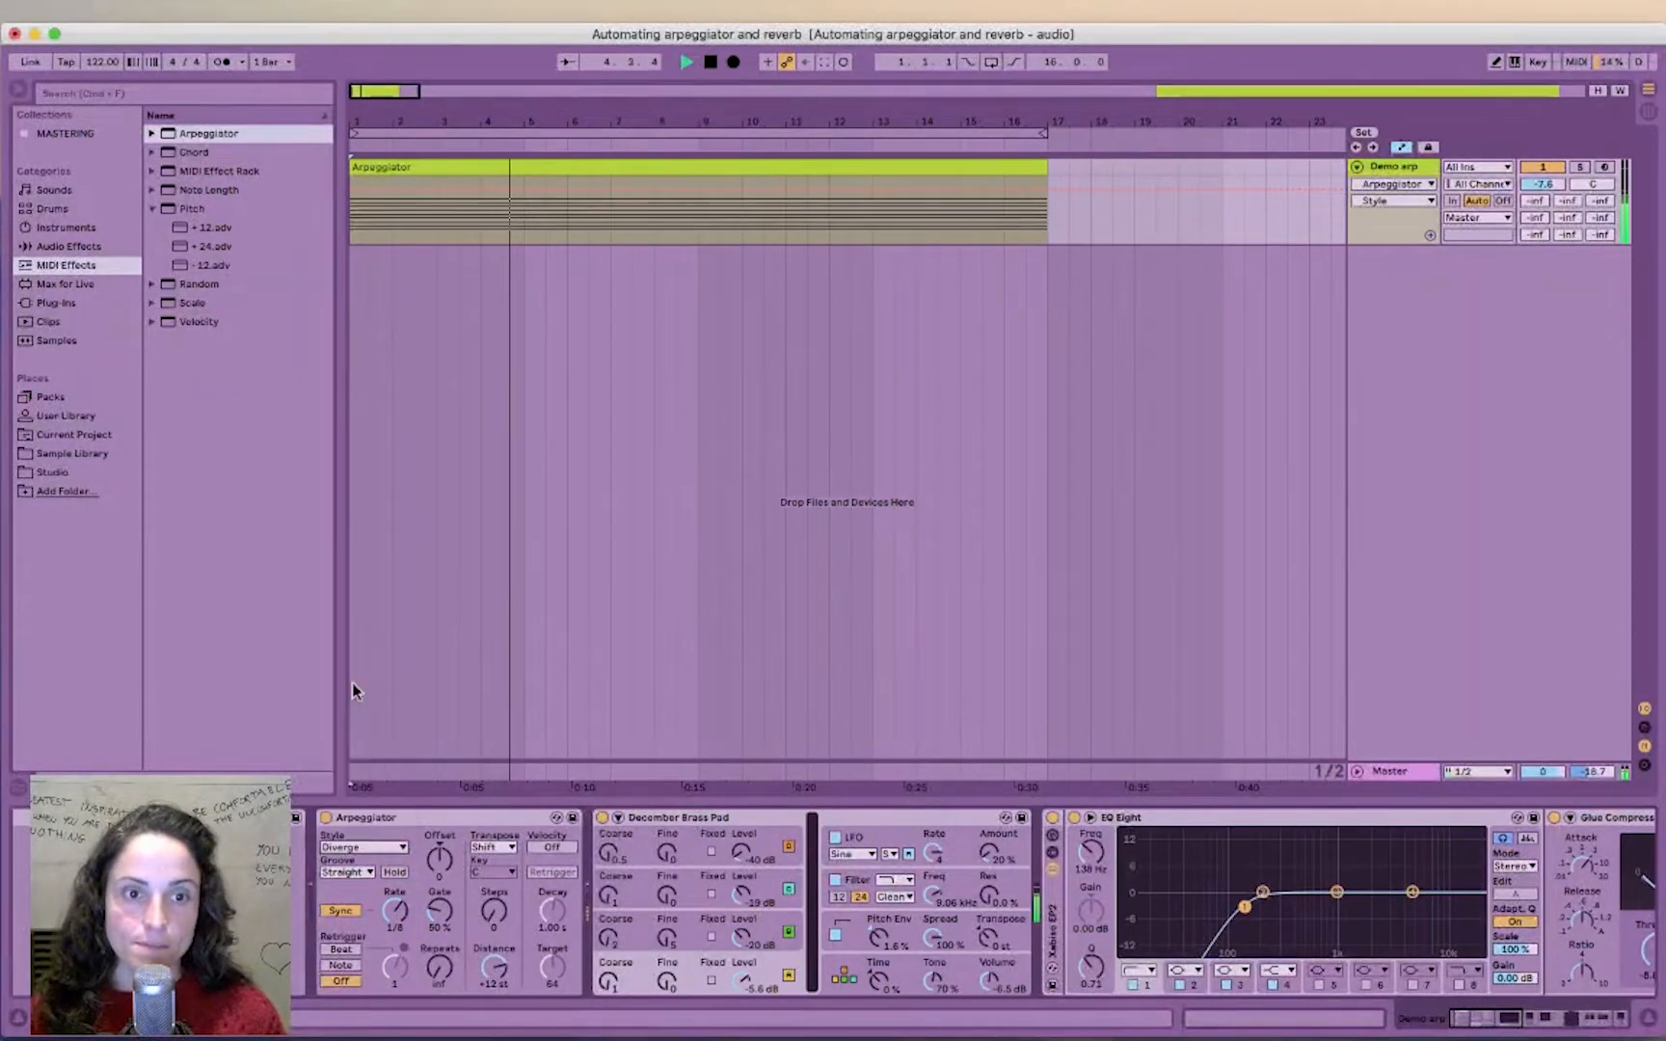
{"action": "left_click", "coordinate": [376, 846]}
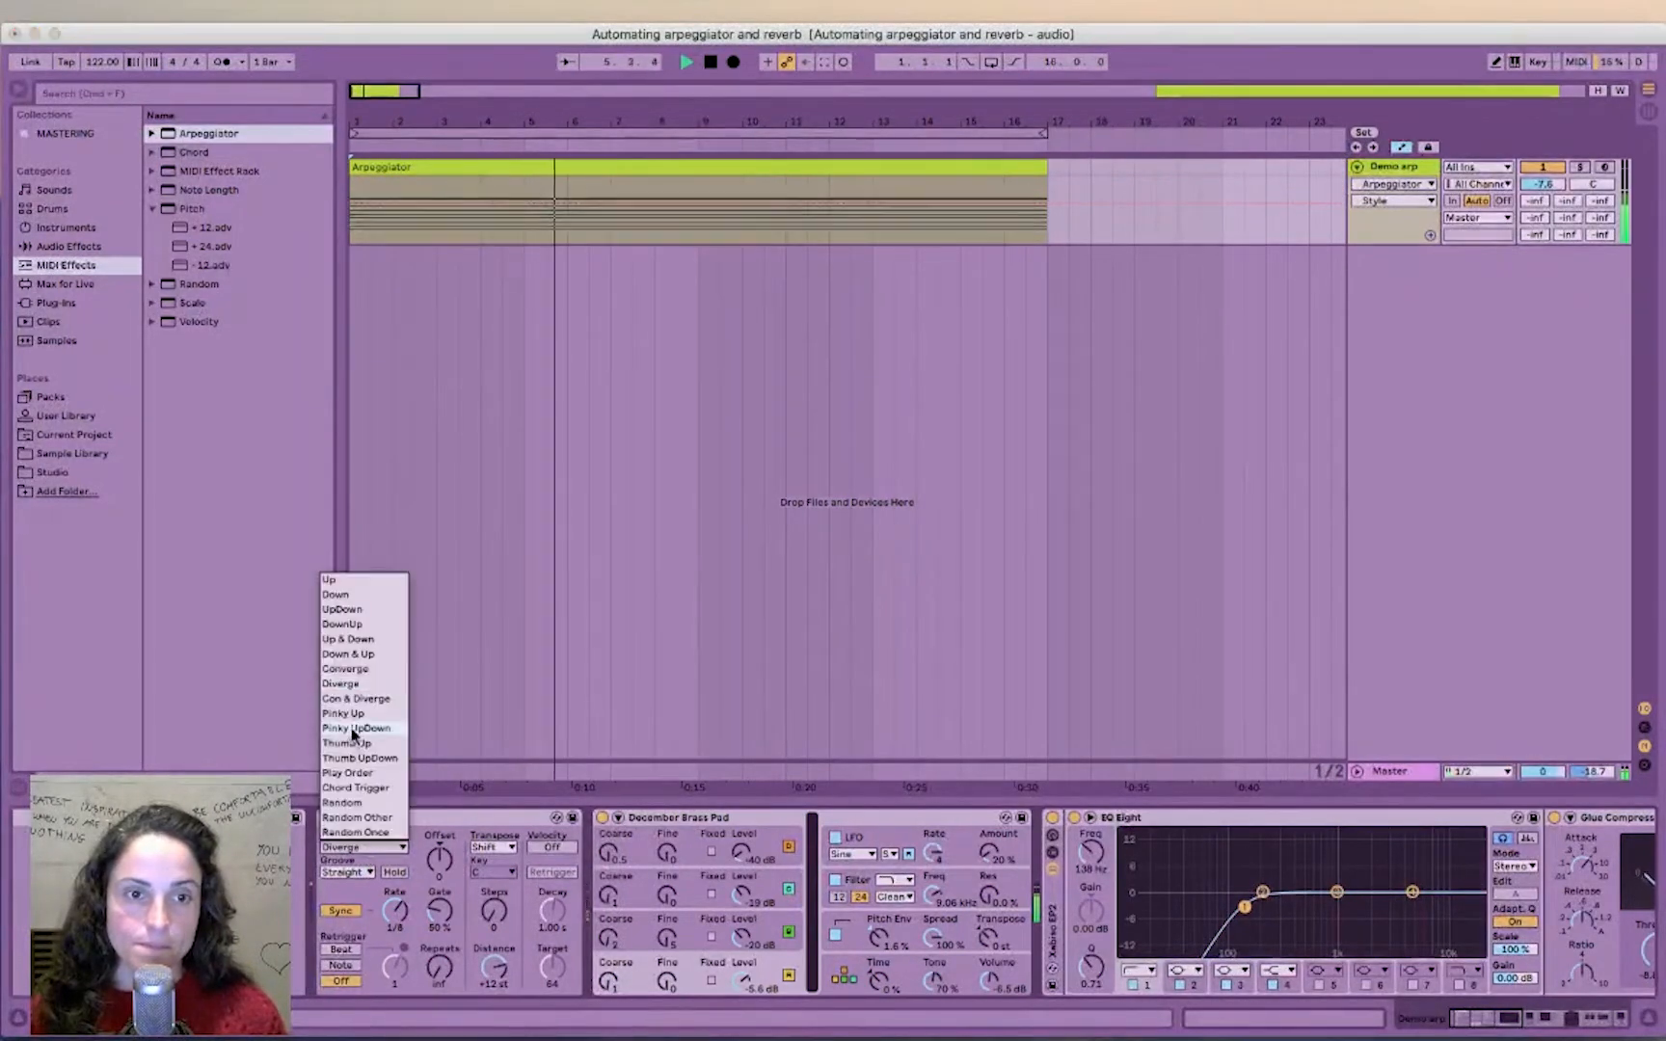
{"action": "left_click", "coordinate": [355, 730]}
{"action": "left_click", "coordinate": [366, 848]}
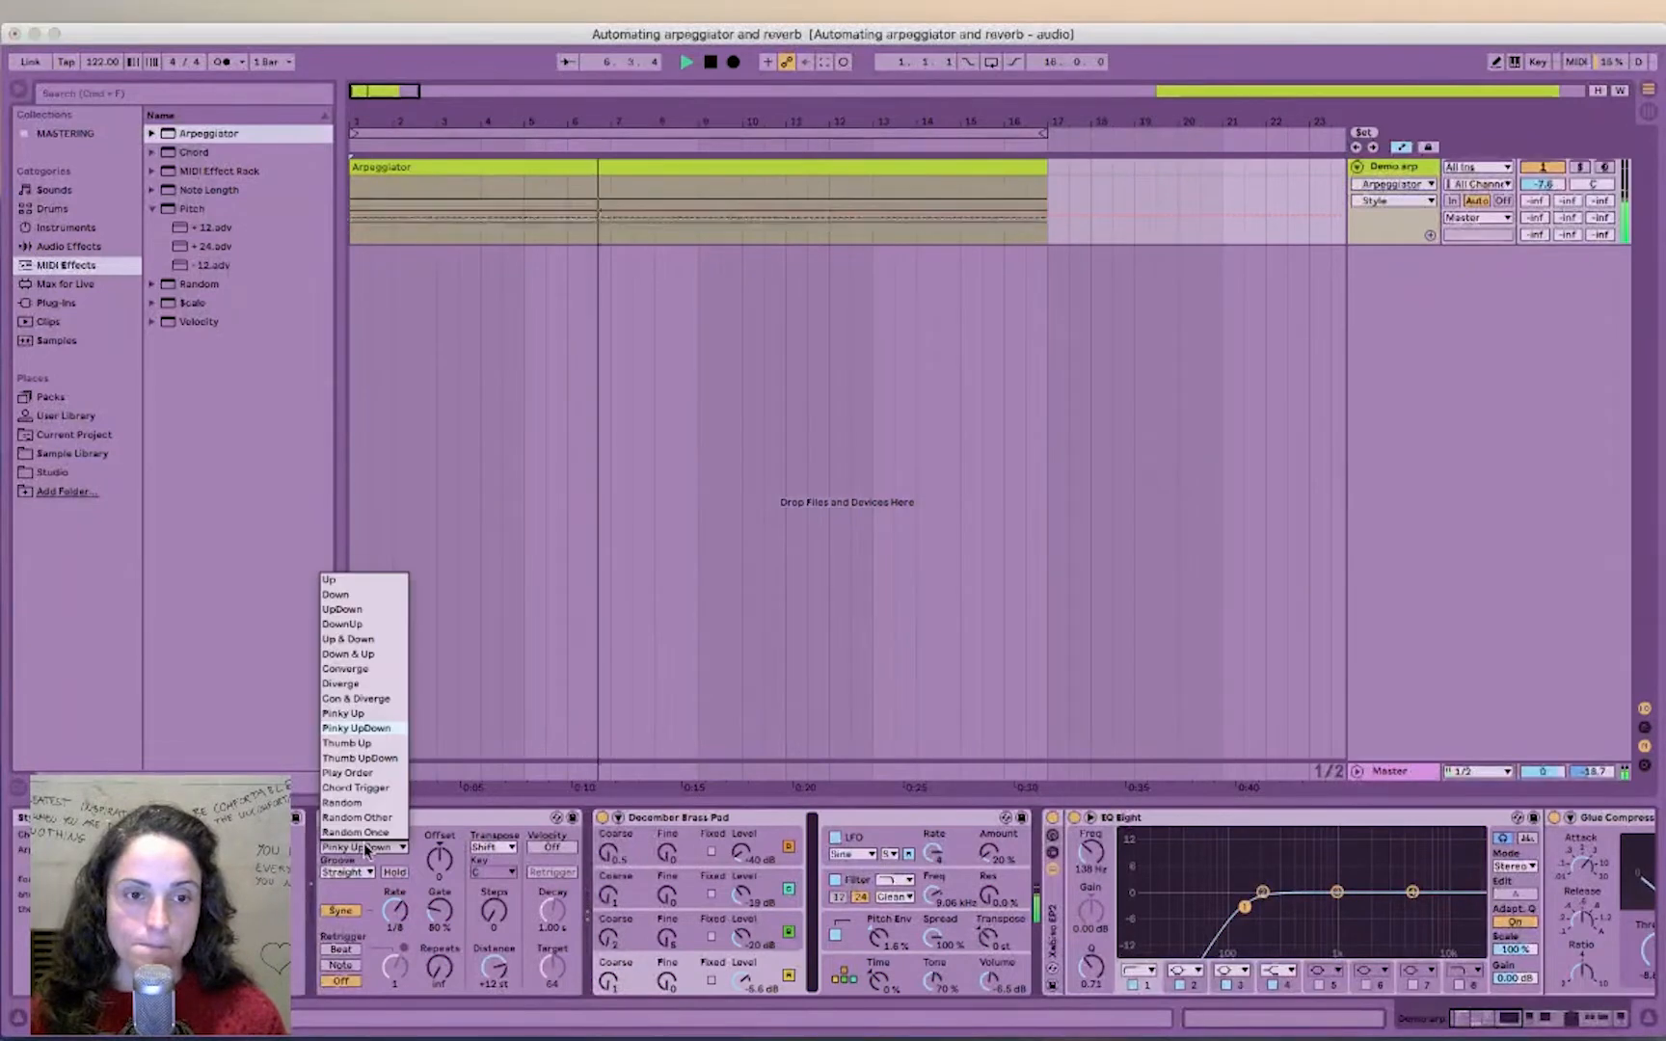
{"action": "left_click", "coordinate": [355, 788]}
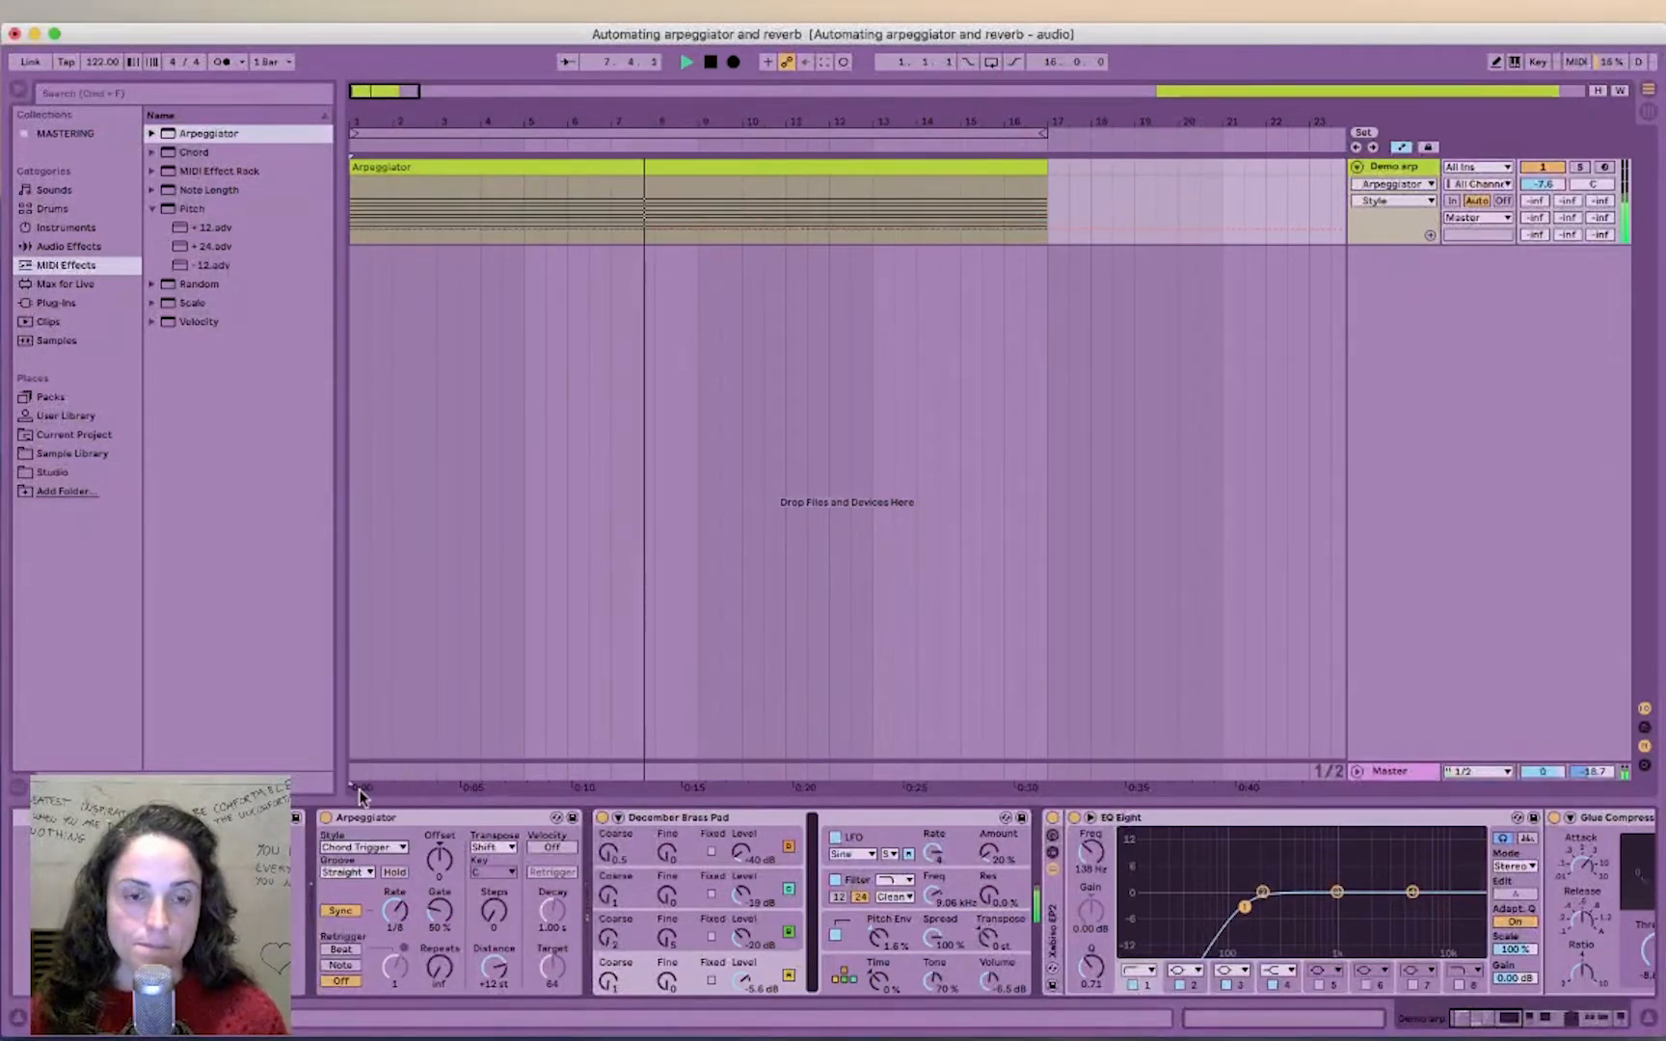
{"action": "key", "text": "space"}
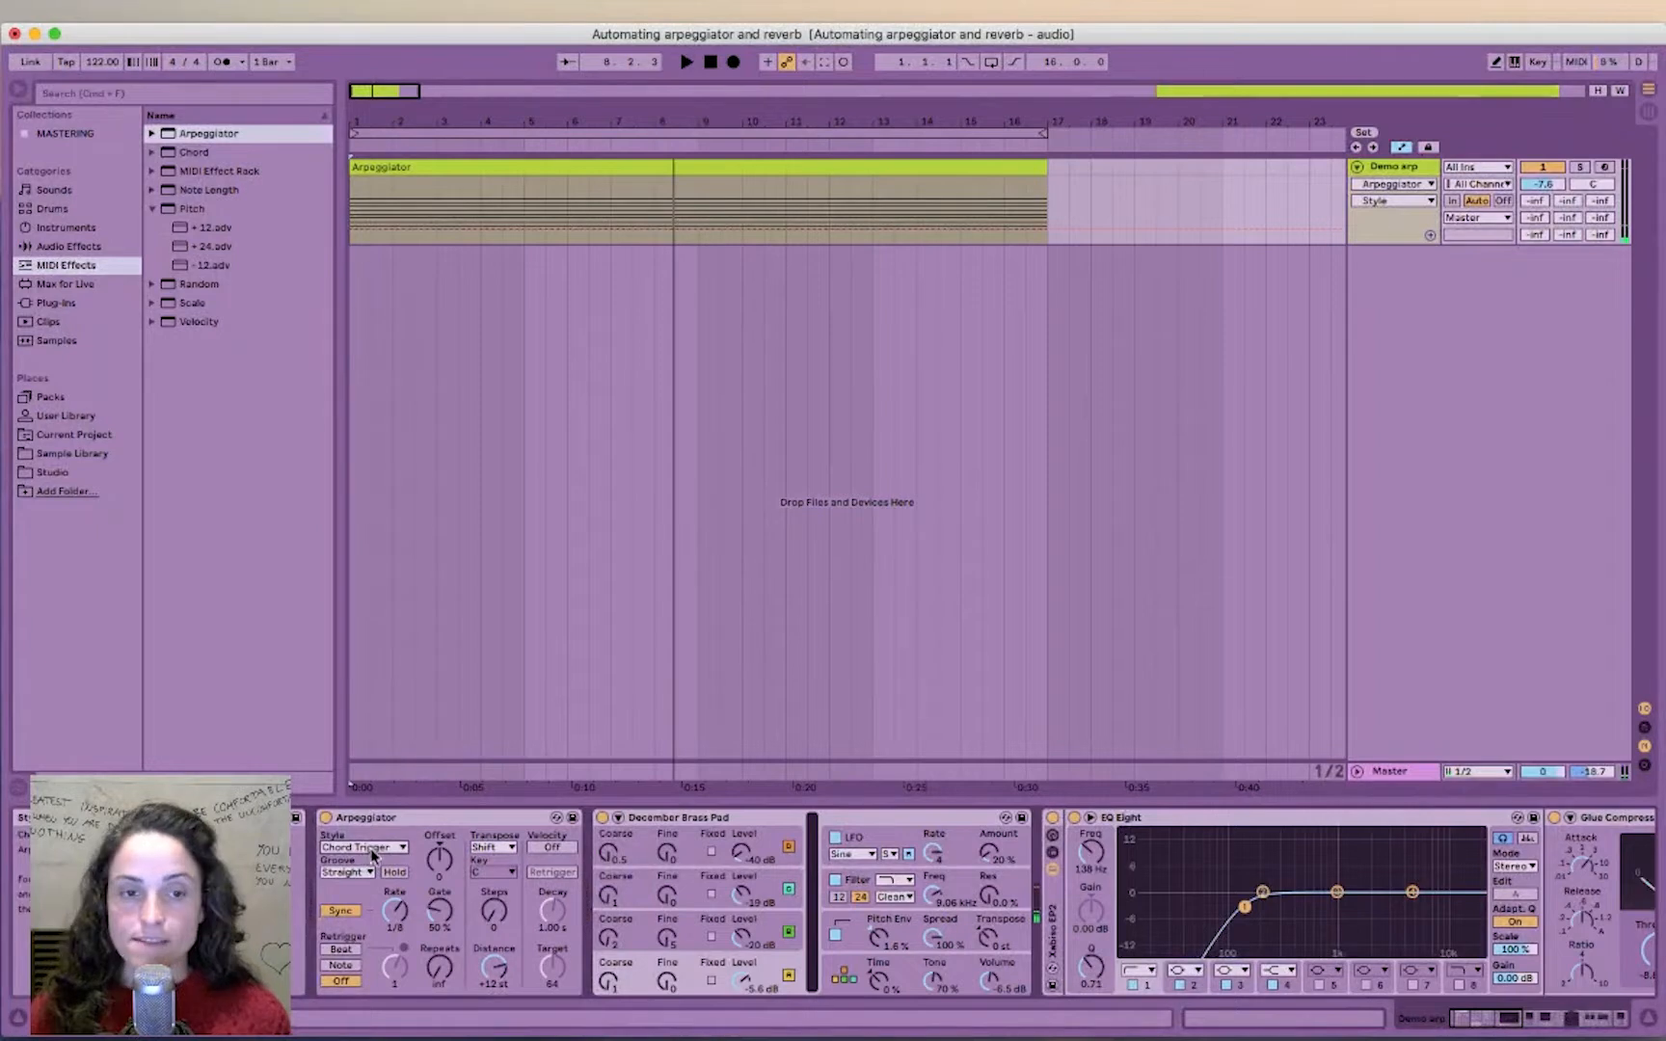
Step: Set the Arpeggiator style to Converge and listen to the clip from the start
{"action": "left_click", "coordinate": [372, 849]}
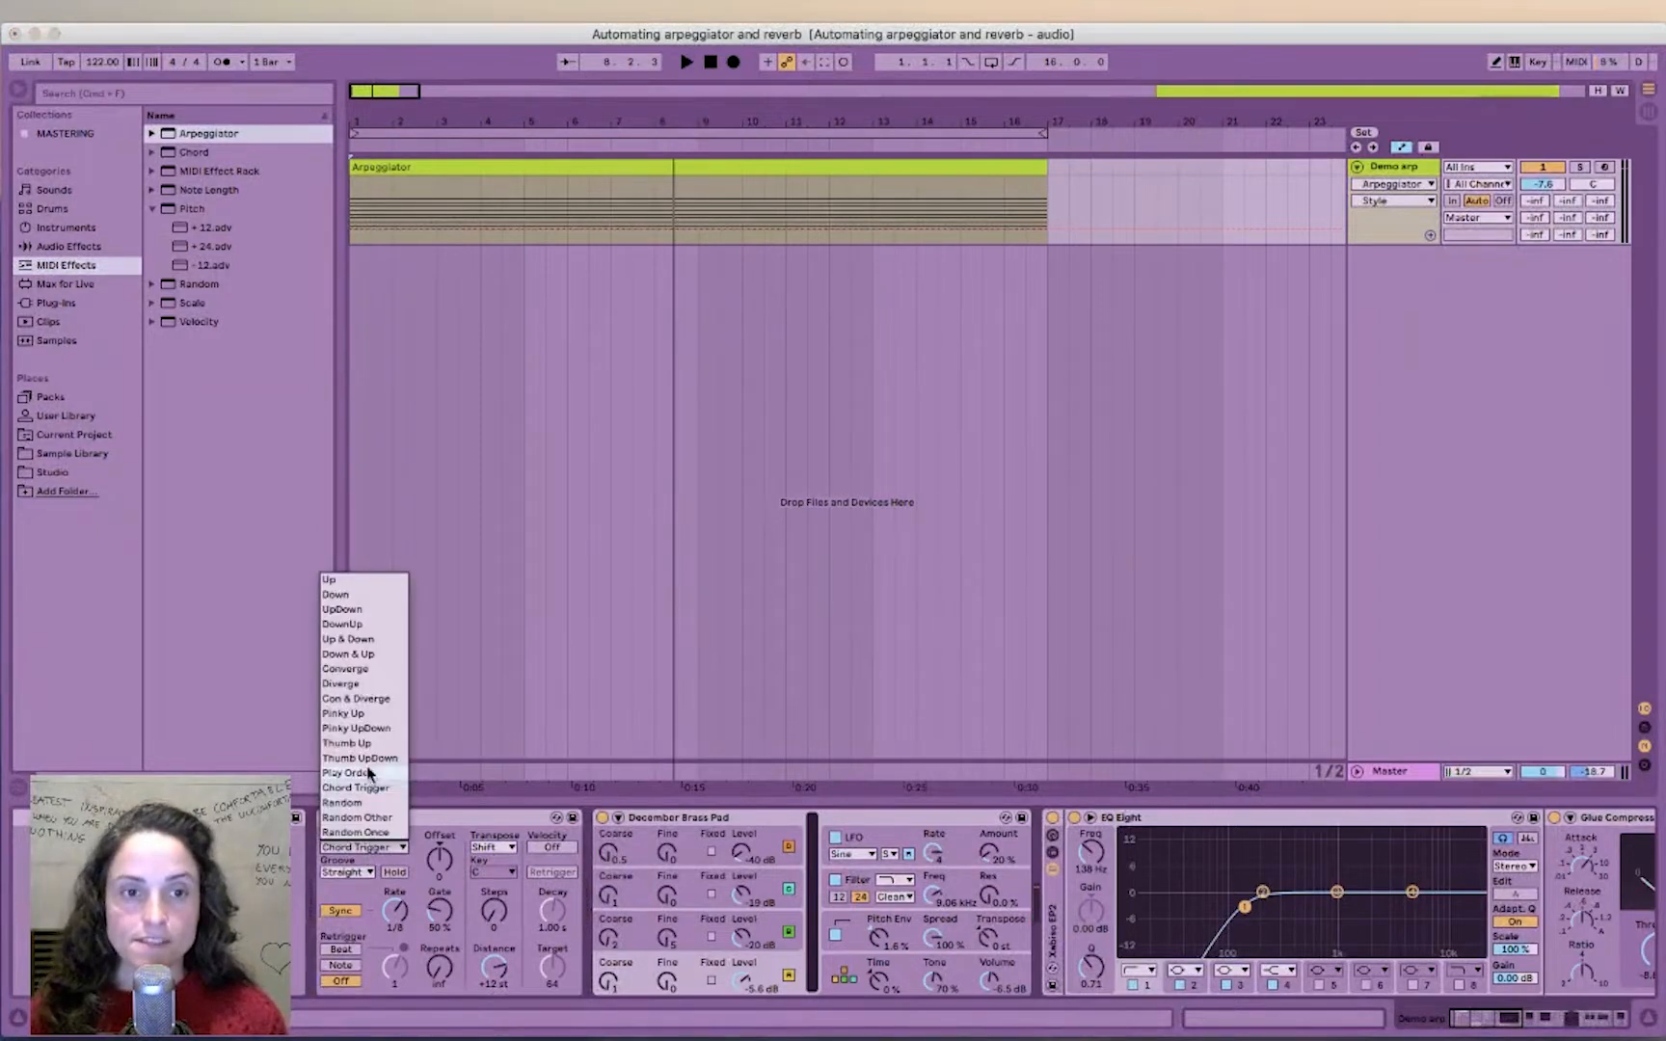
{"action": "left_click", "coordinate": [357, 675]}
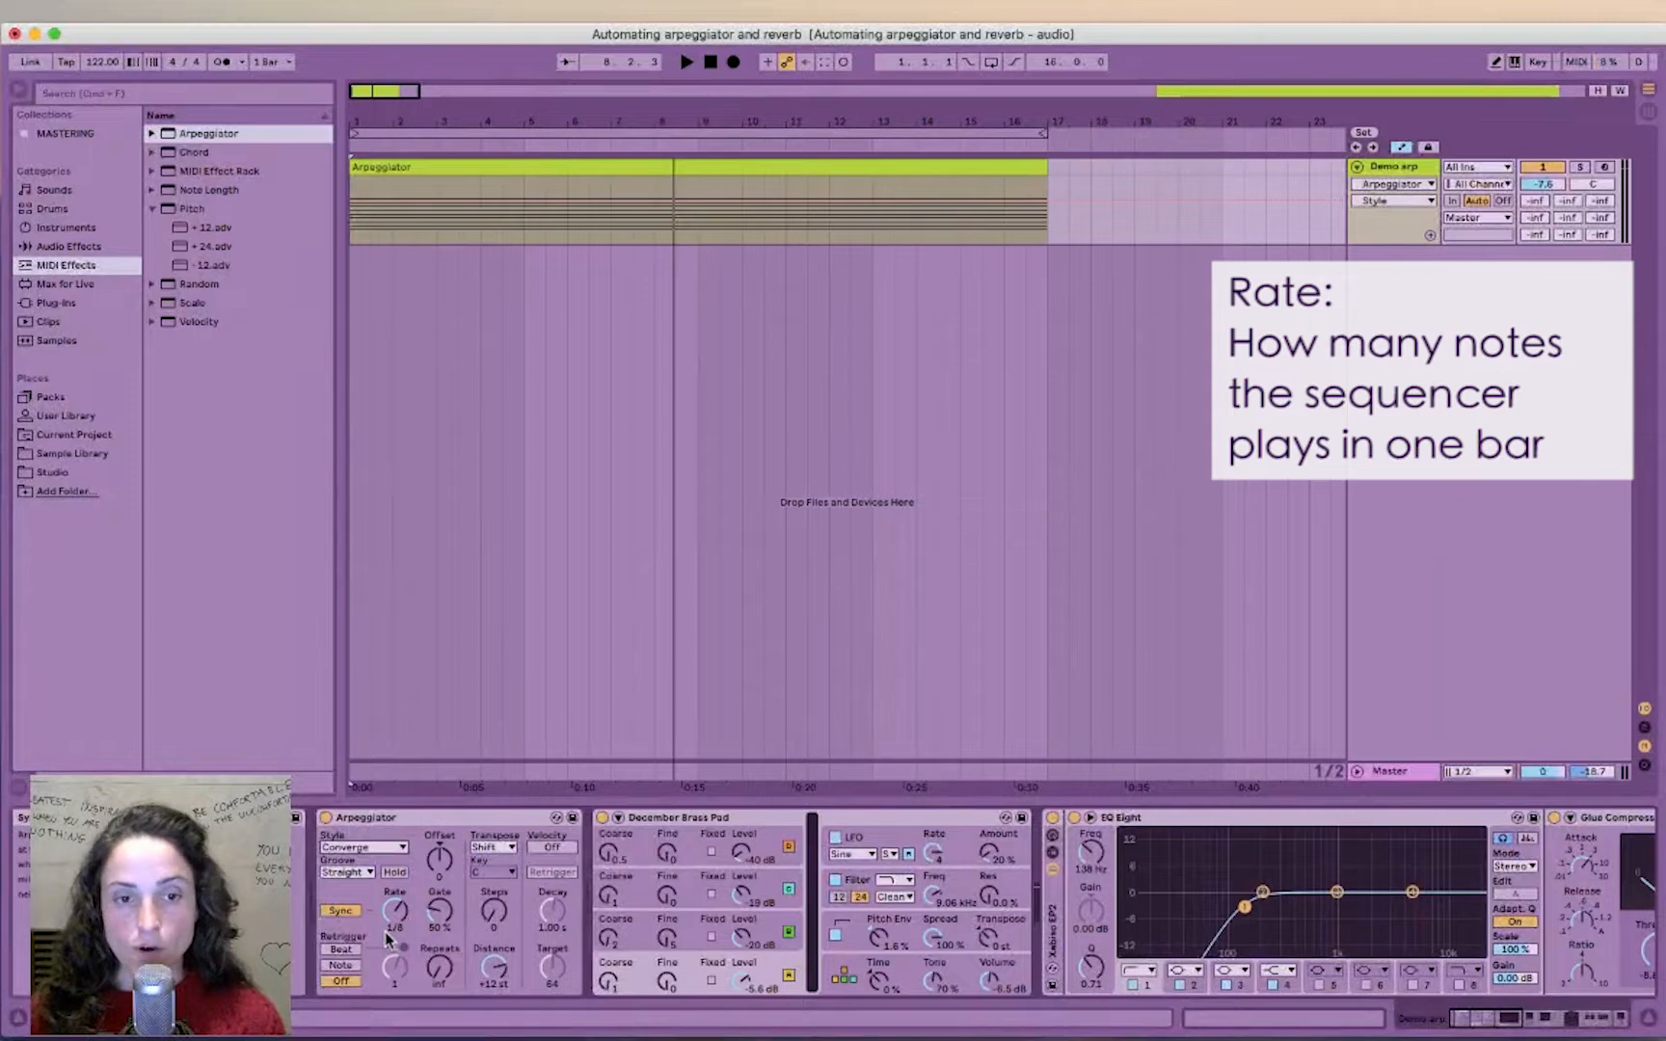
{"action": "left_click", "coordinate": [683, 61]}
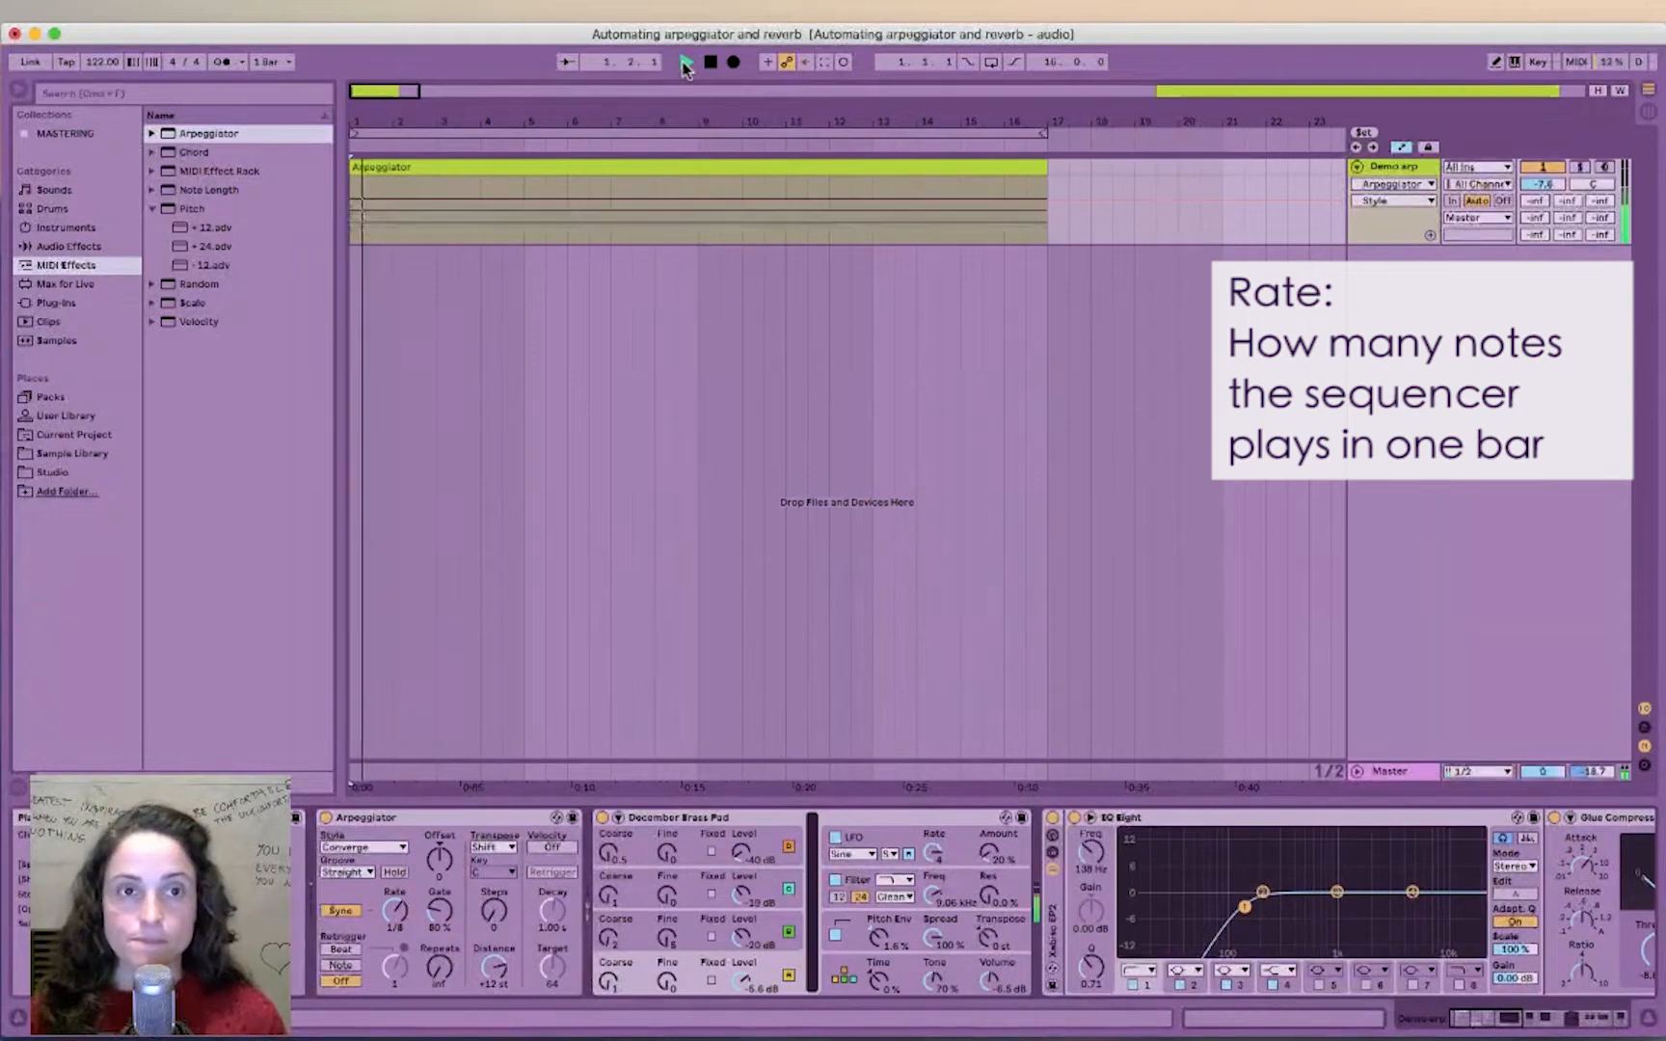
{"action": "left_click", "coordinate": [710, 63]}
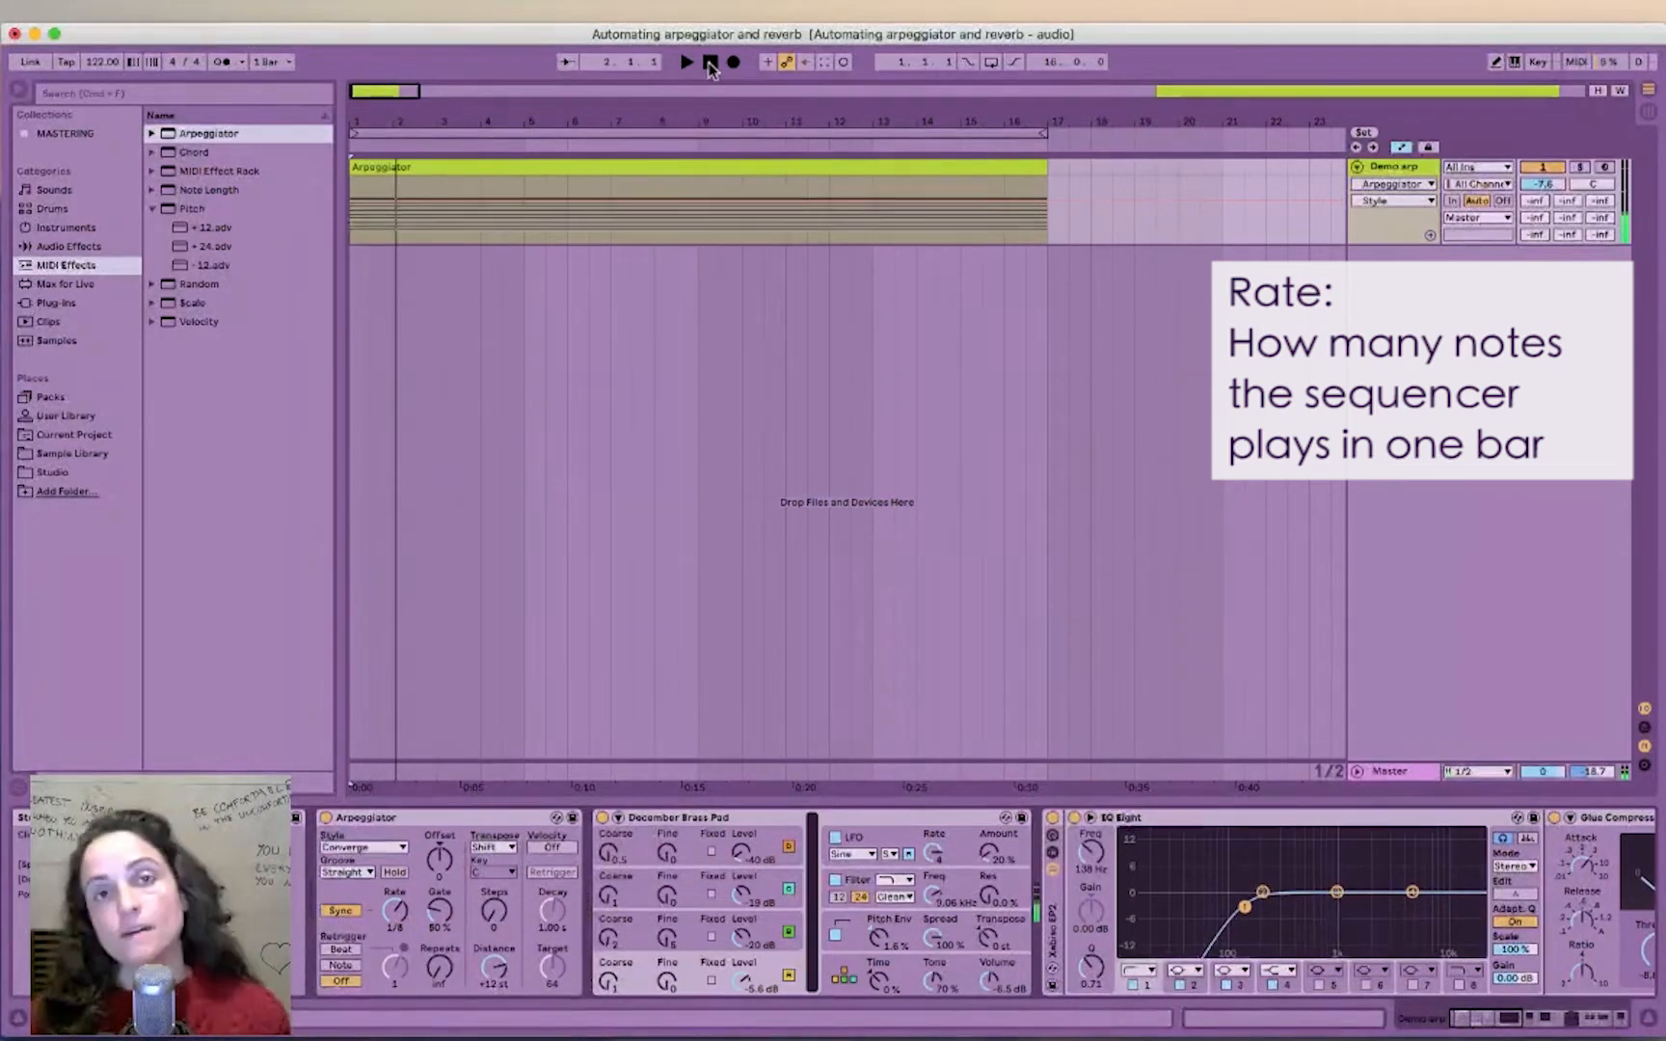
Step: Set the Arpeggiator rate to 1/16 and play the clip to hear the faster pattern
{"action": "left_click", "coordinate": [397, 914]}
{"action": "left_click_drag", "start_coordinate": [399, 918], "coordinate": [392, 945]}
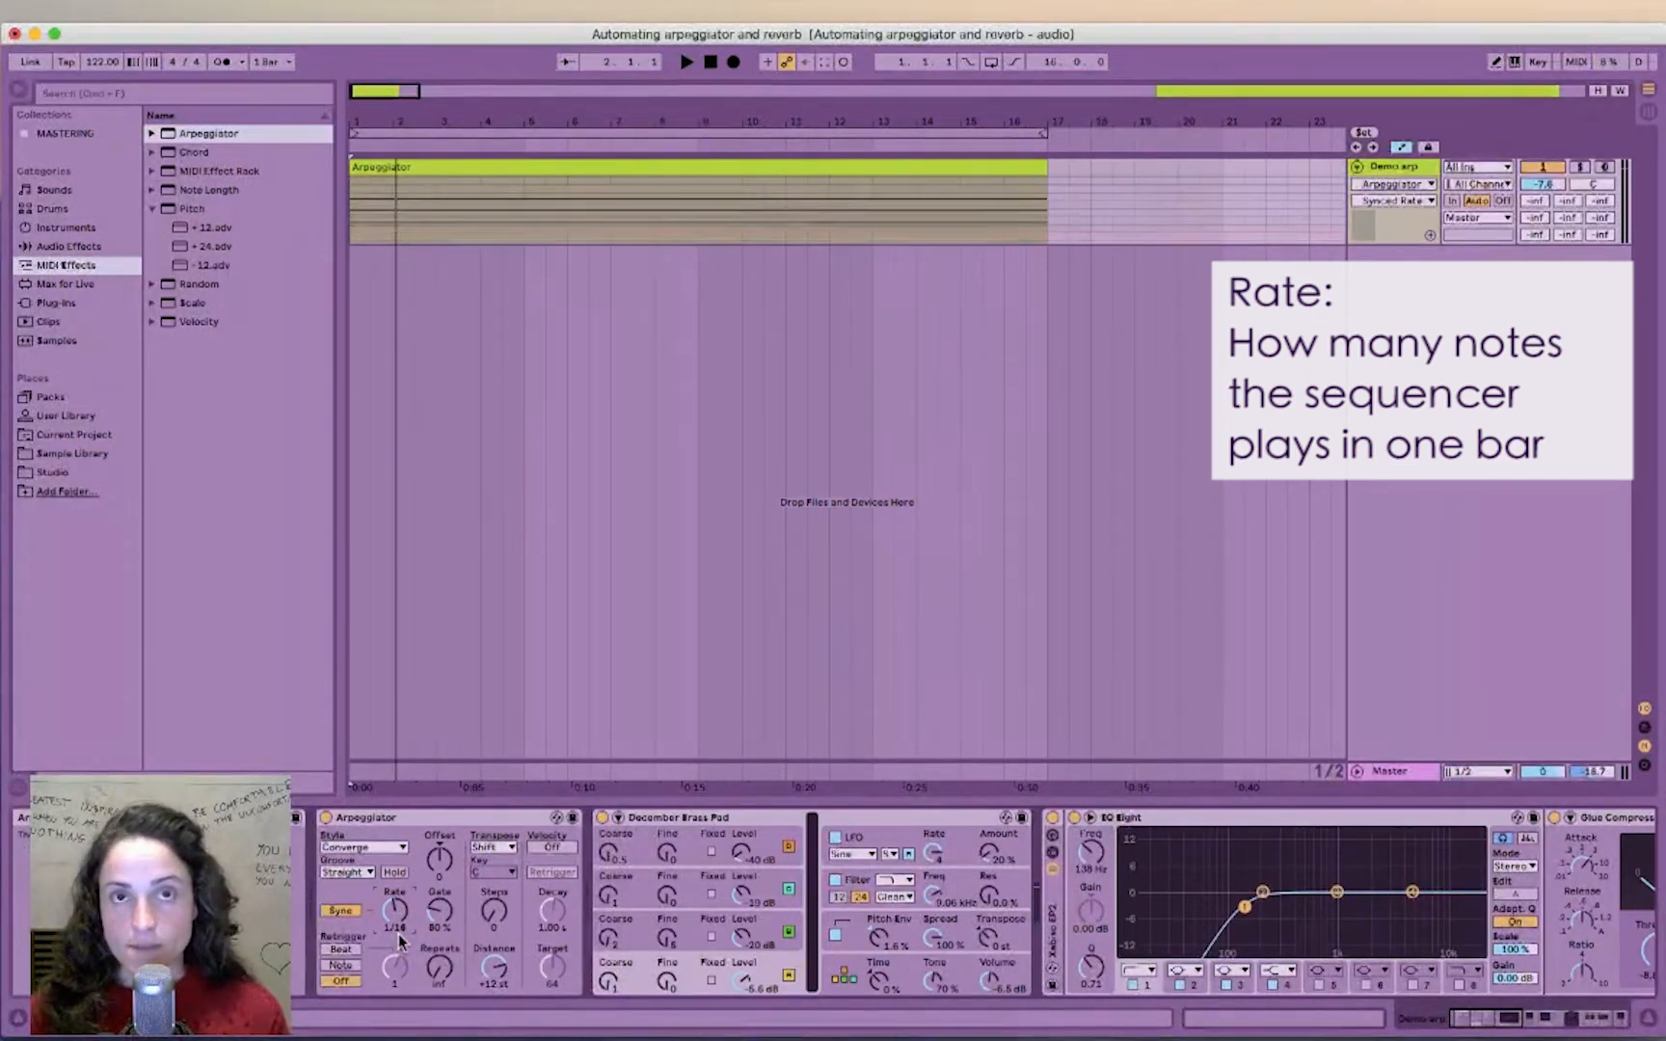
{"action": "left_click", "coordinate": [687, 62]}
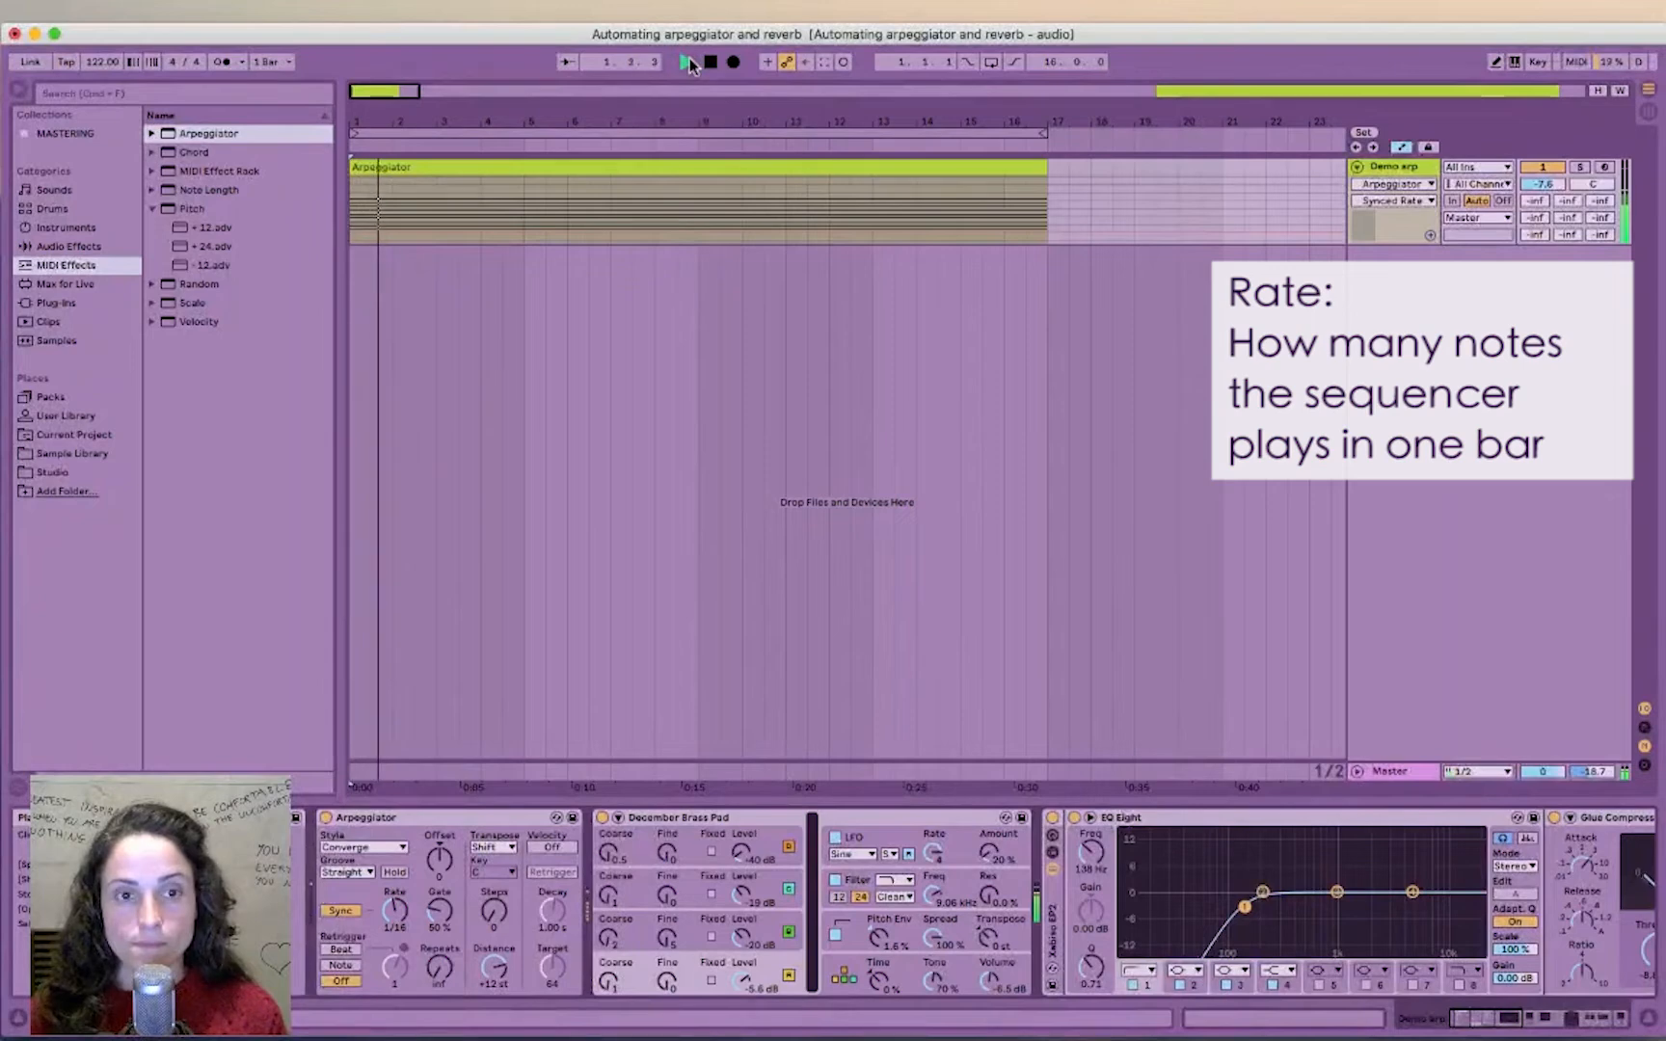
{"action": "left_click", "coordinate": [711, 61]}
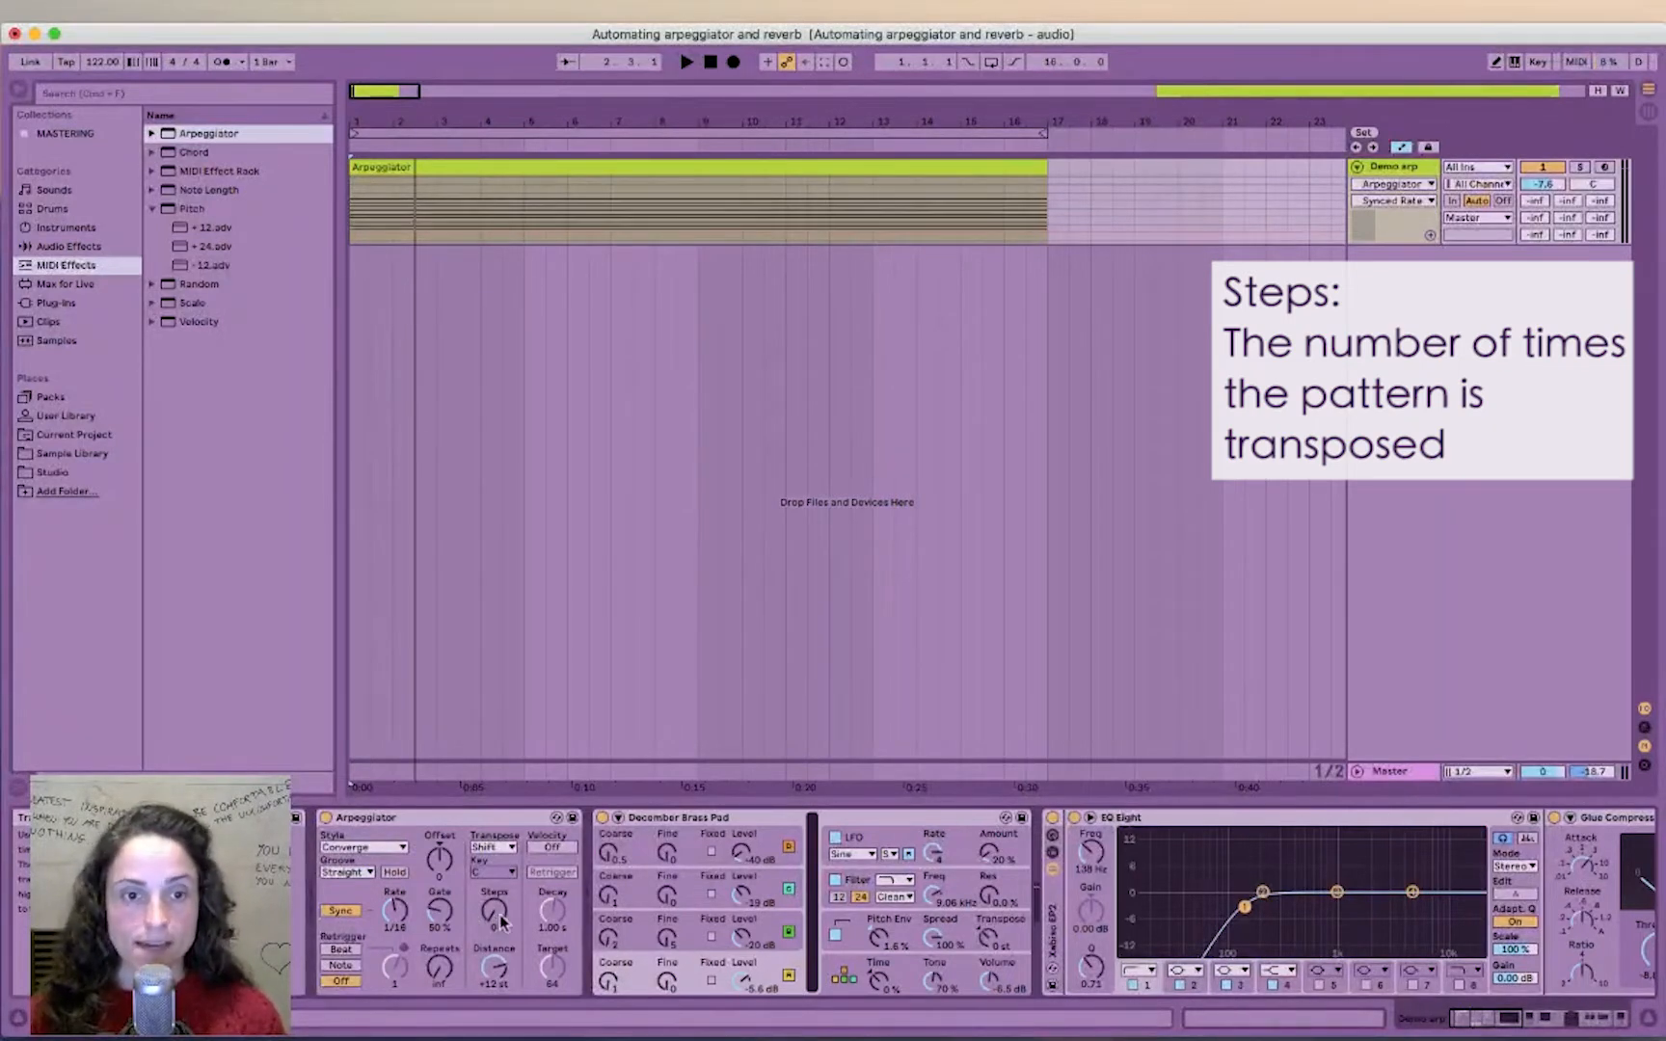
Step: Try a higher transposition Steps value on the Arpeggiator during playback and return it to 0
{"action": "key", "text": "space"}
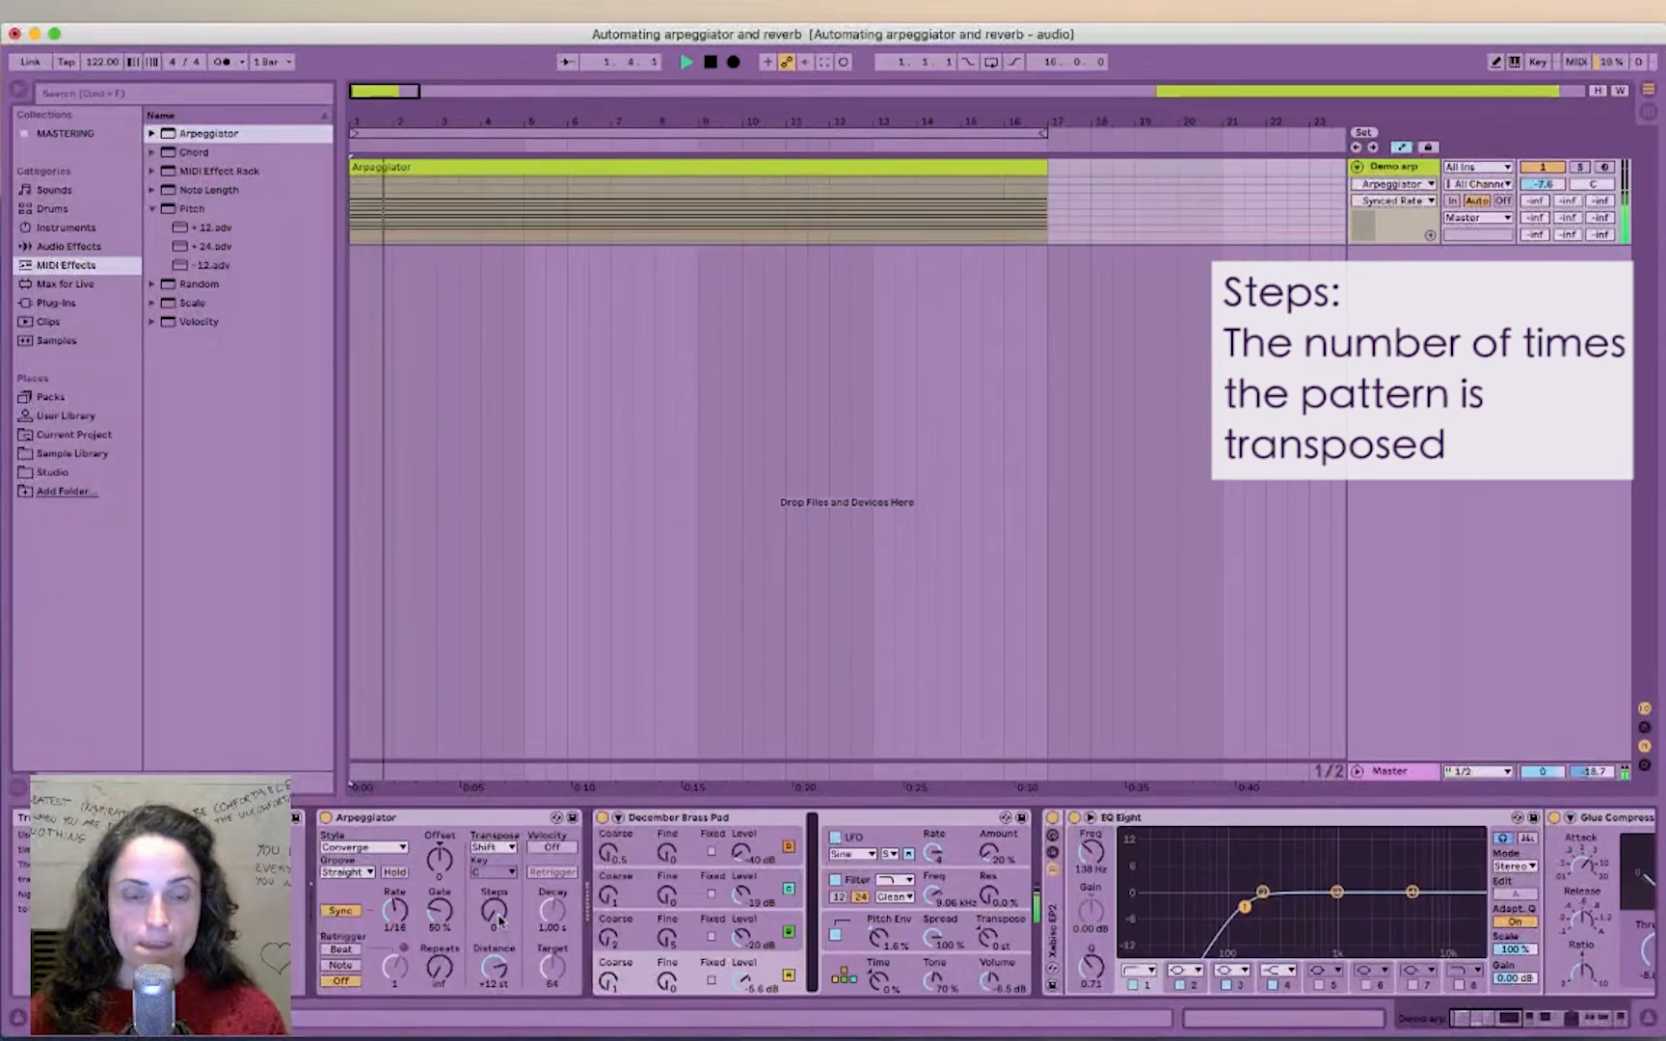
{"action": "left_click_drag", "start_coordinate": [498, 921], "coordinate": [498, 911]}
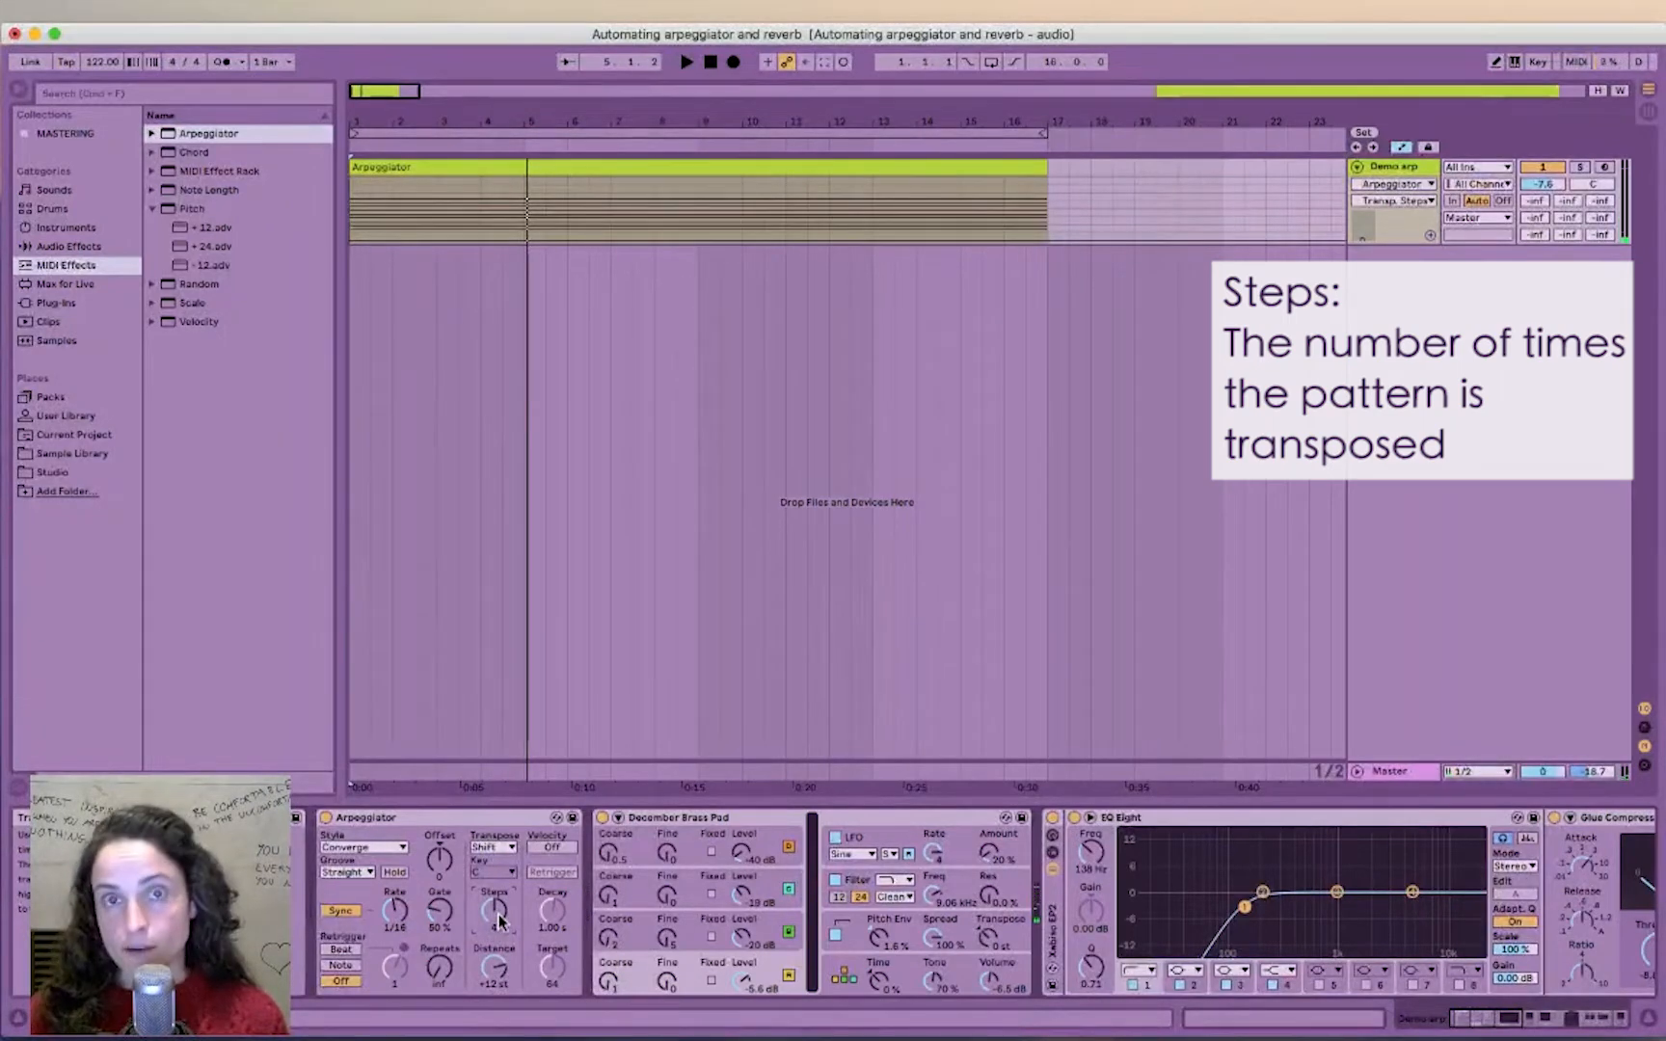
{"action": "left_click_drag", "start_coordinate": [499, 921], "coordinate": [499, 943]}
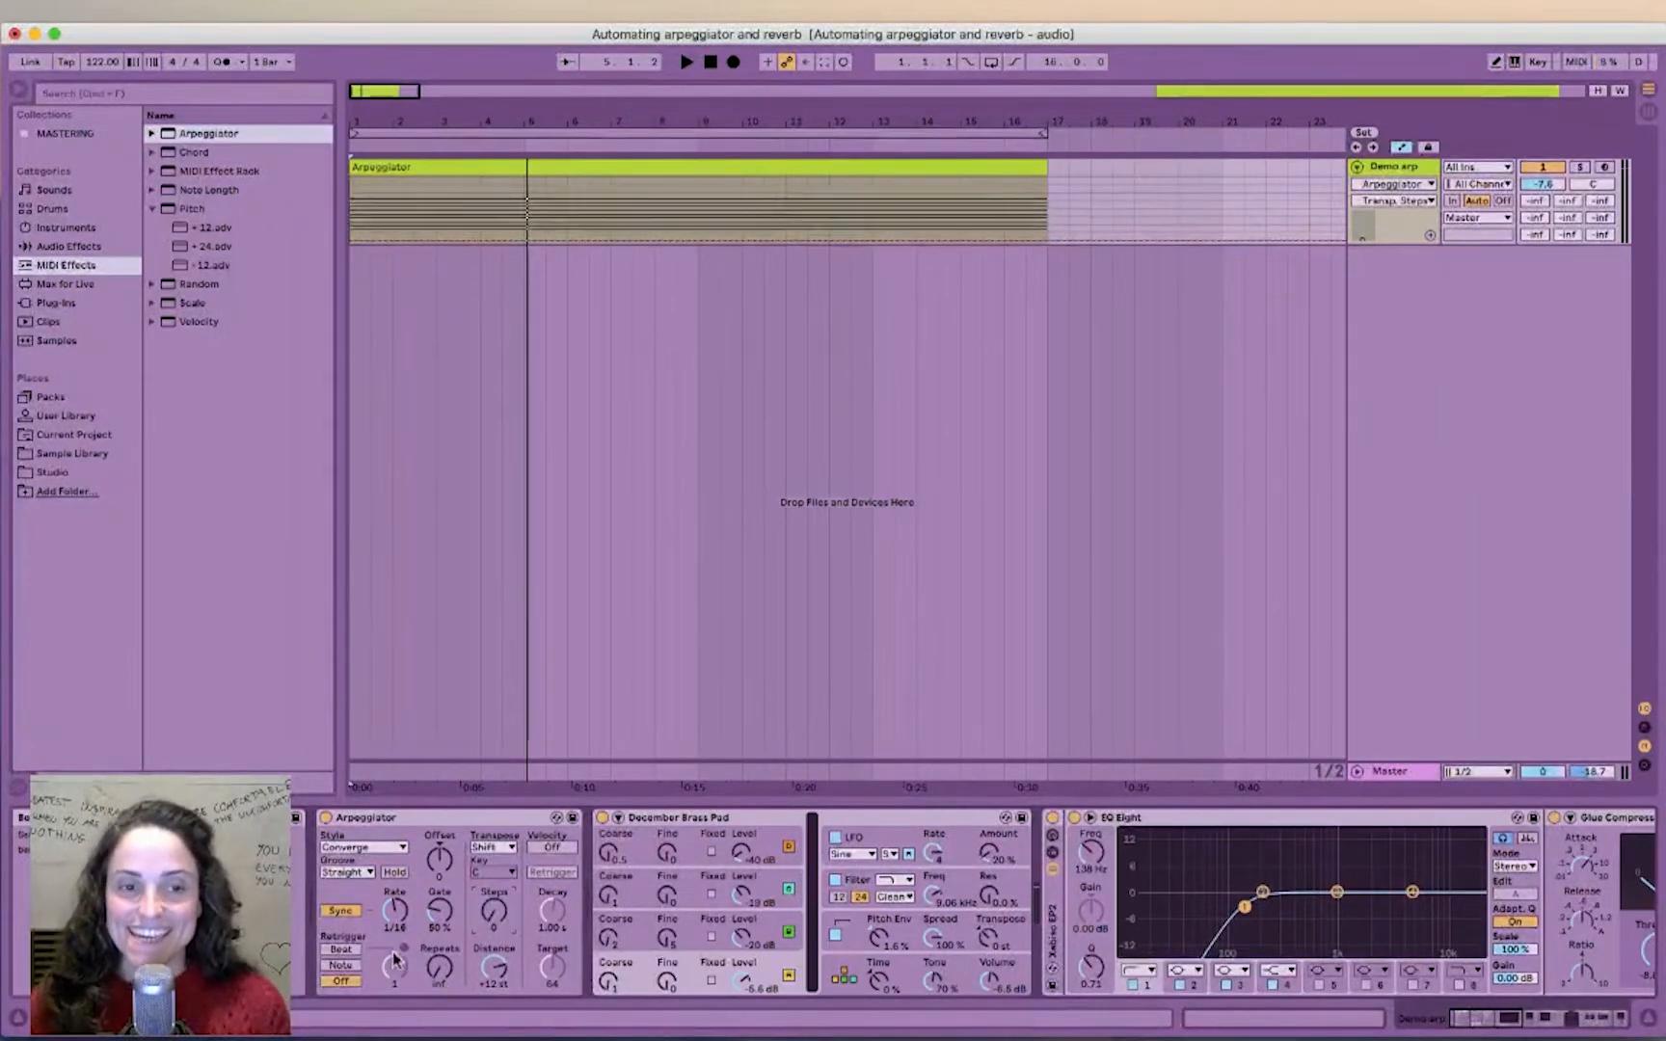
Step: Switch the Arpeggiator device off on the Demo arp track
{"action": "left_click", "coordinate": [322, 818]}
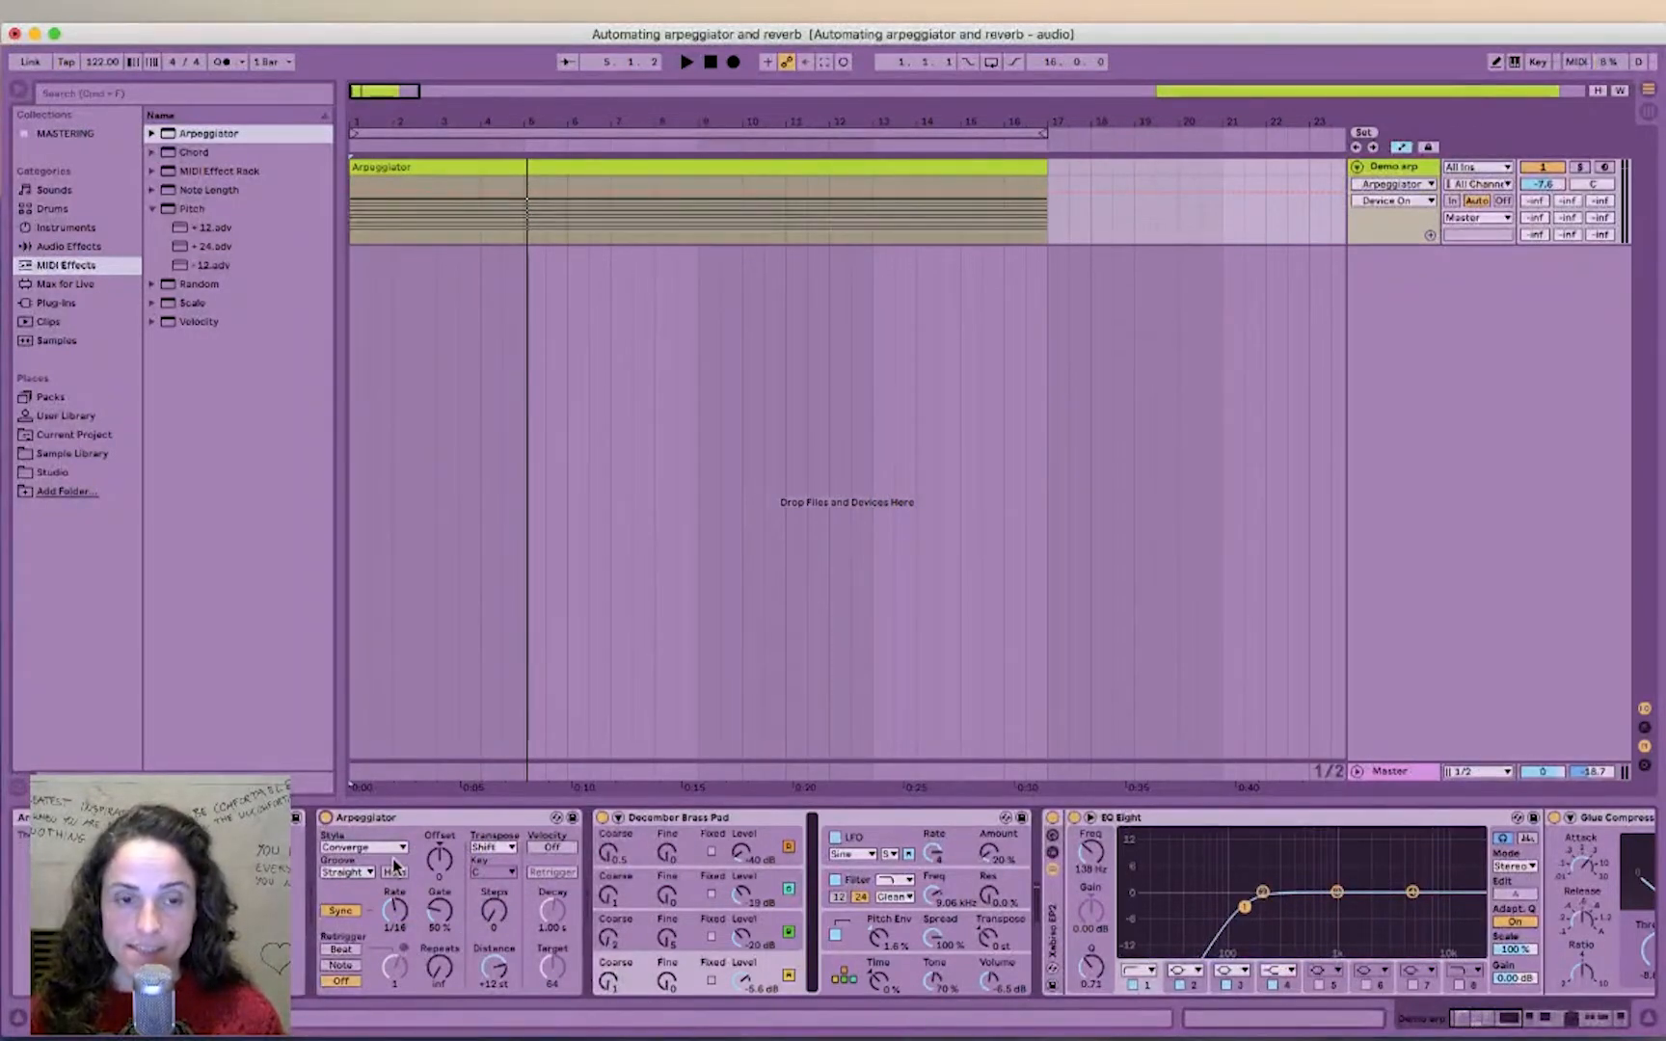
{"action": "left_click", "coordinate": [327, 818]}
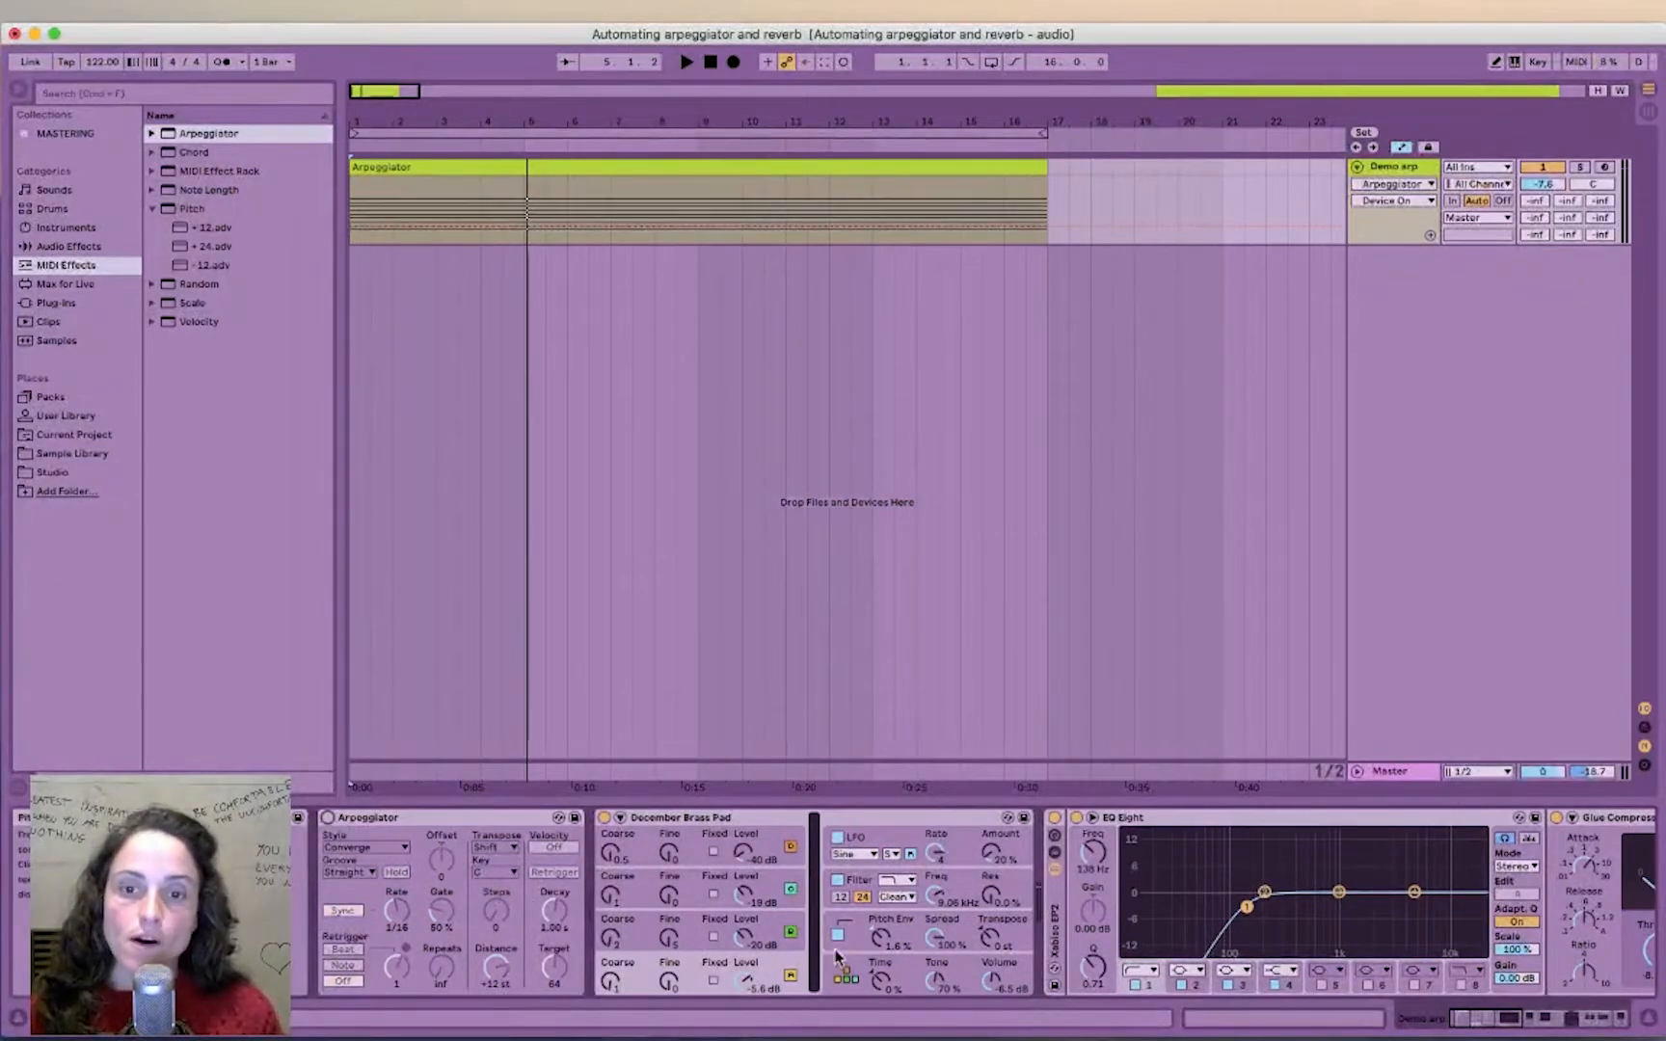
Step: Examine the Auto Filter, Ethereal Canyon echo and Spacious reverb in the device chain, and show the audio effects in the browser
{"action": "scroll", "coordinate": [837, 957], "scroll_direction": "right", "scroll_amount": 15}
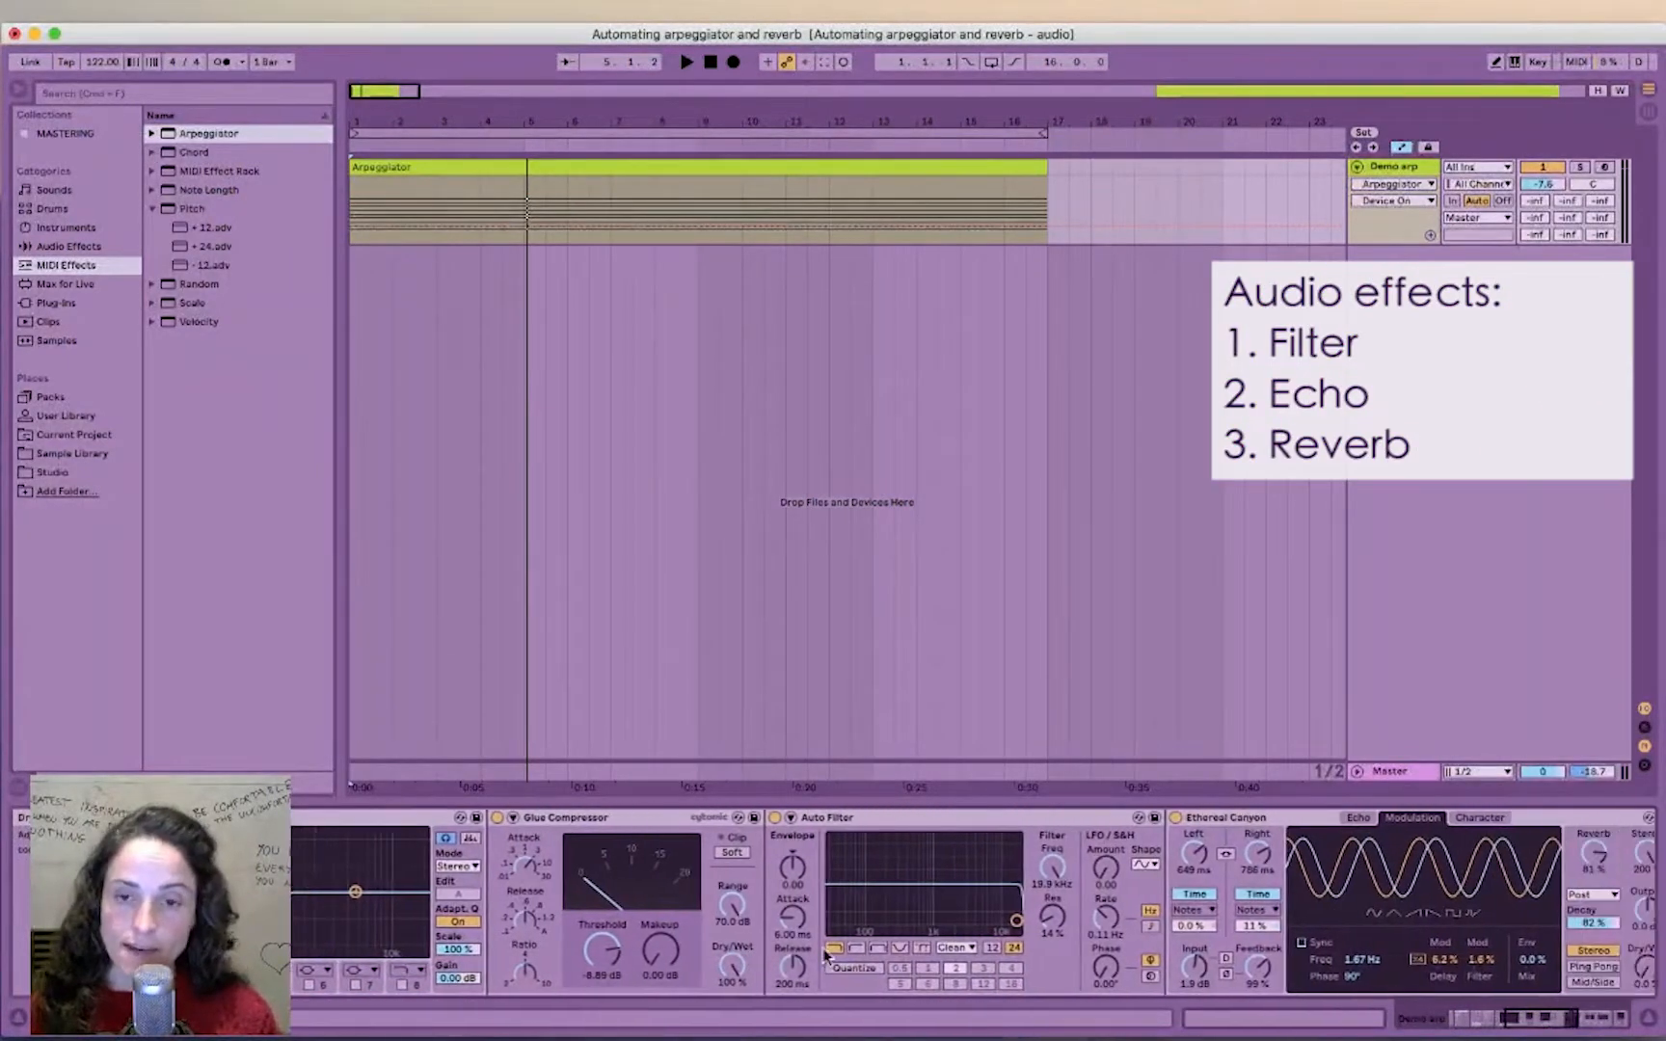
{"action": "scroll", "coordinate": [826, 954], "scroll_direction": "right", "scroll_amount": 8}
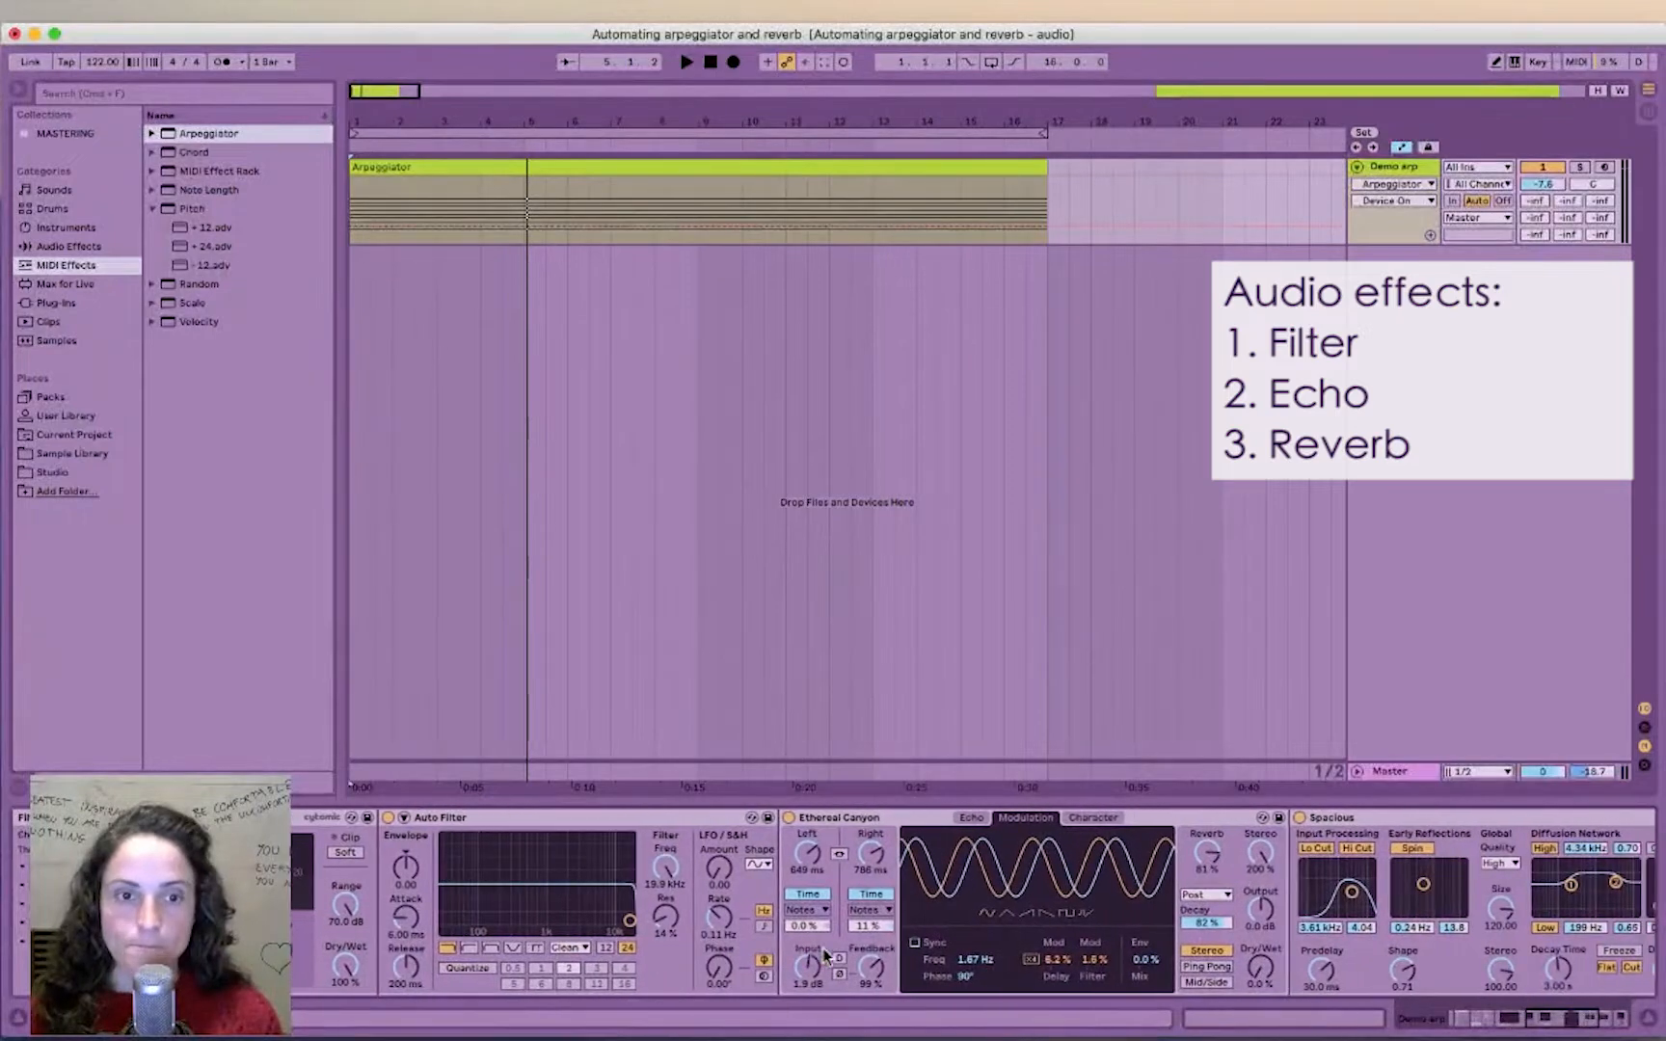
{"action": "scroll", "coordinate": [825, 954], "scroll_direction": "left", "scroll_amount": 2}
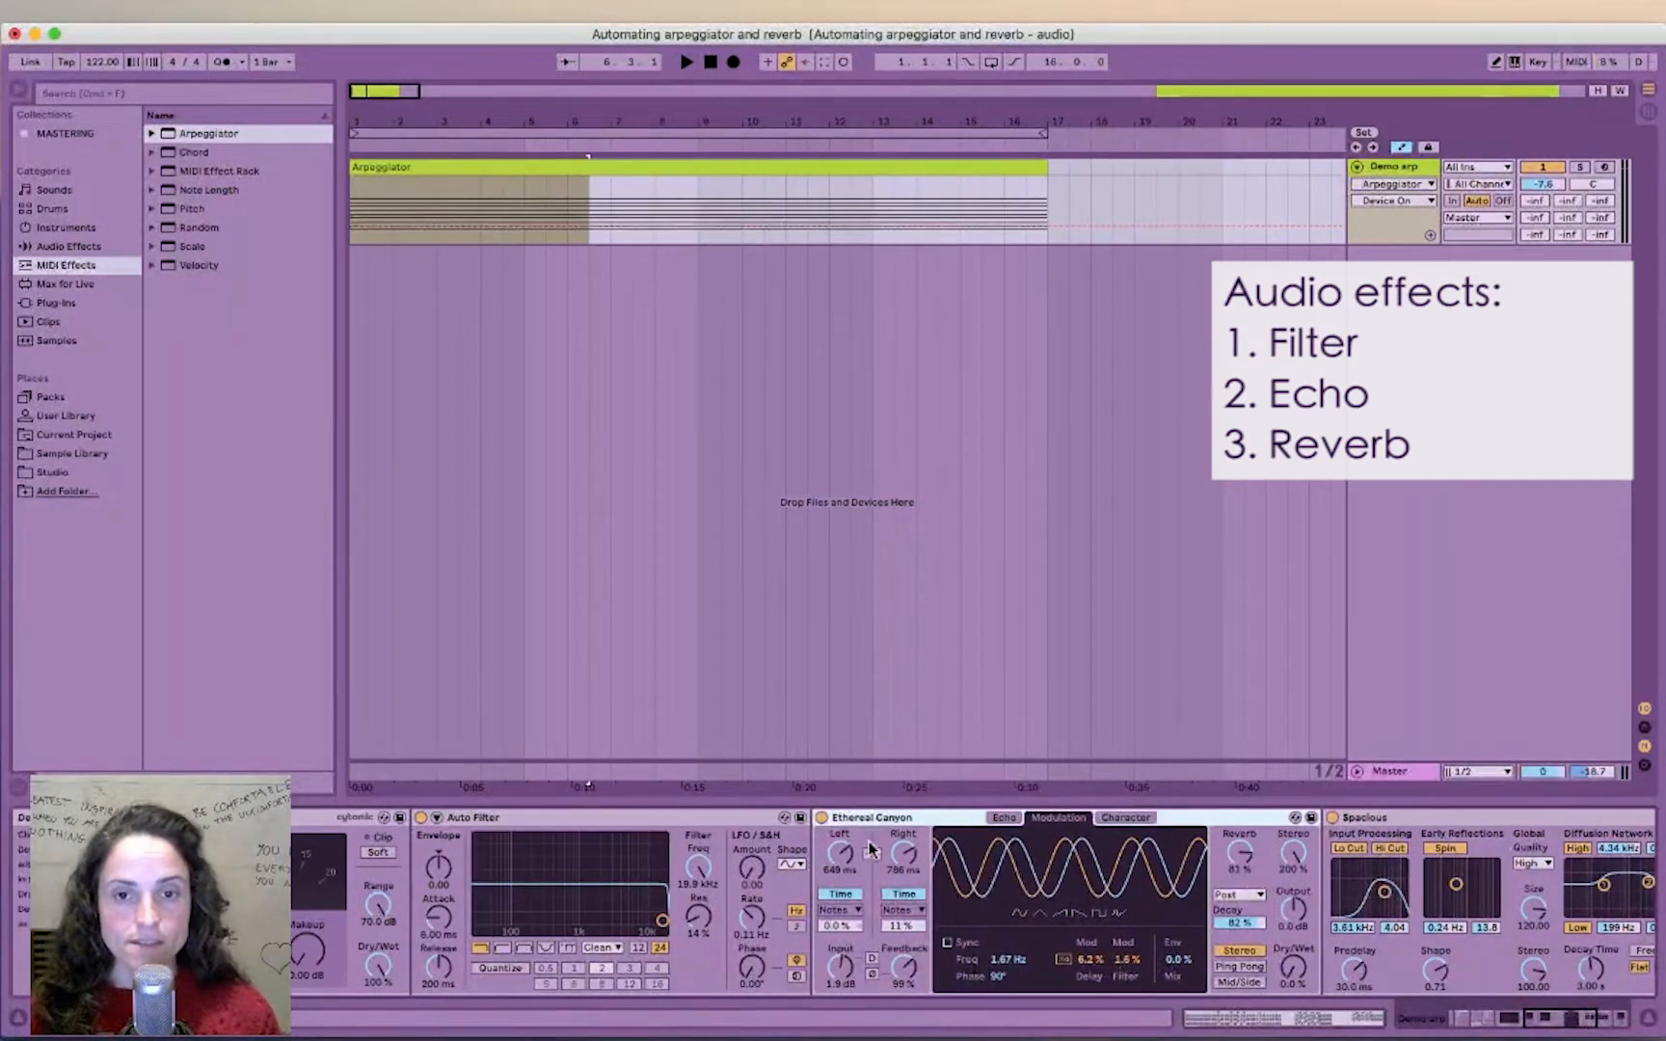
{"action": "scroll", "coordinate": [1435, 825], "scroll_direction": "right", "scroll_amount": 4}
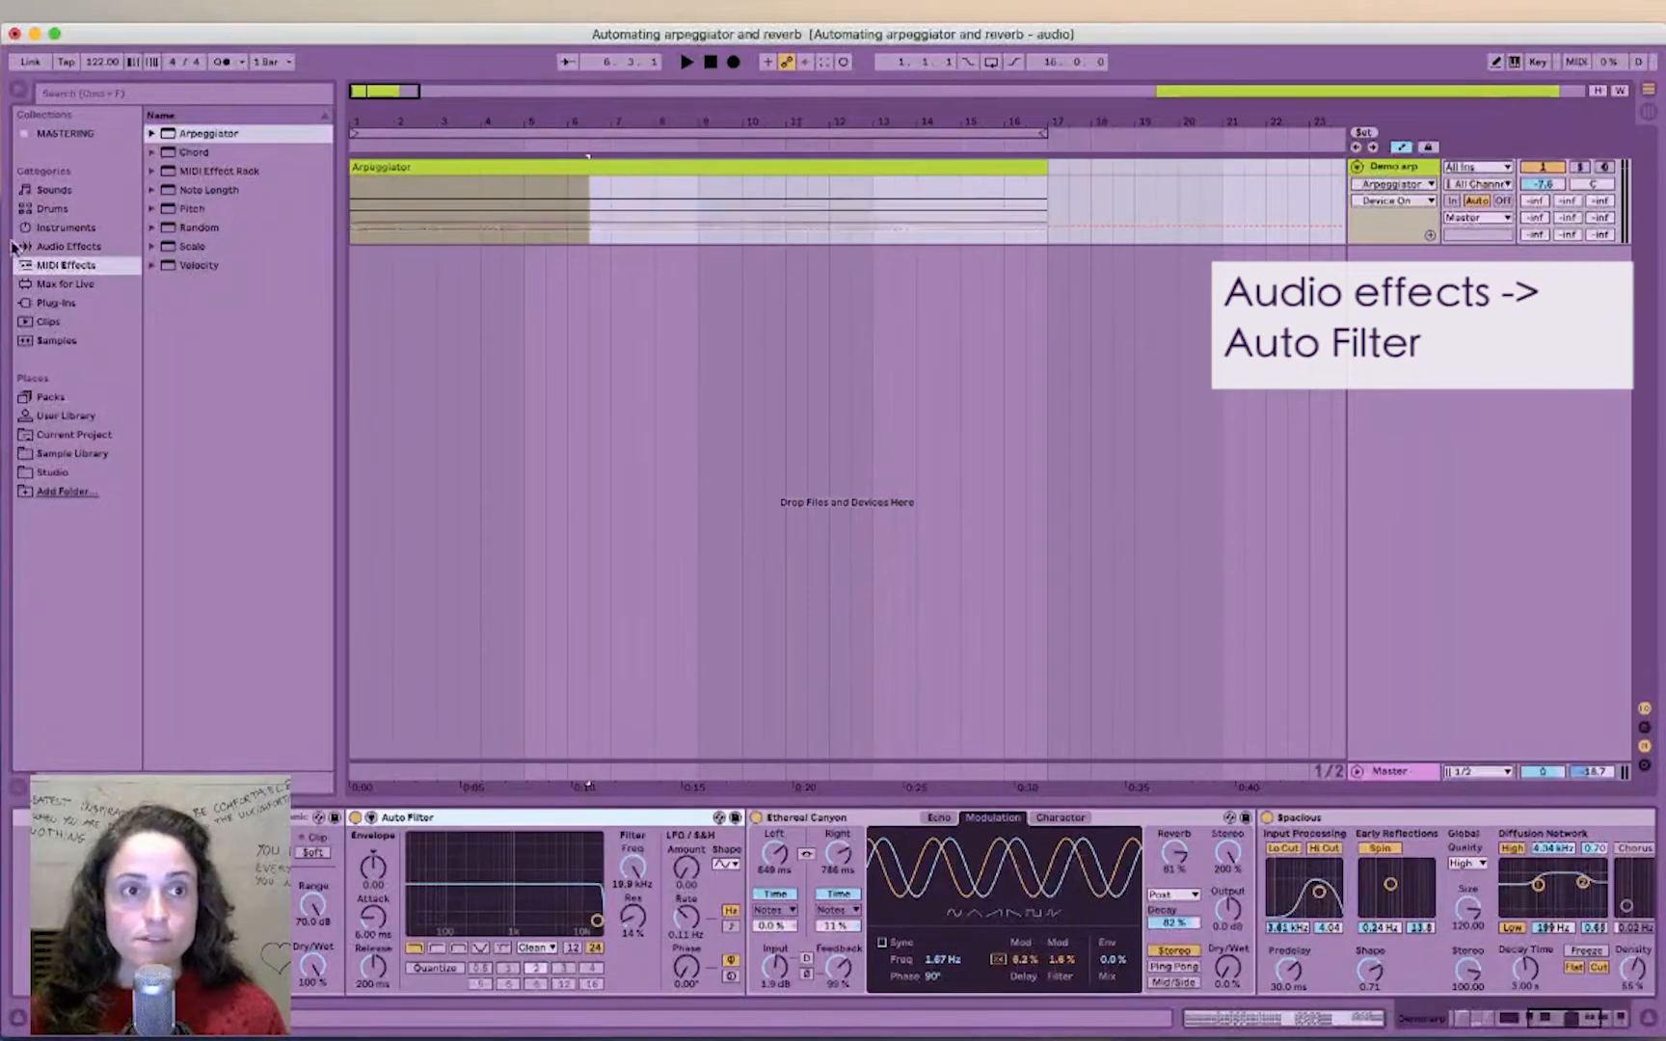
{"action": "left_click", "coordinate": [48, 249]}
{"action": "scroll", "coordinate": [201, 255], "scroll_direction": "up", "scroll_amount": 10}
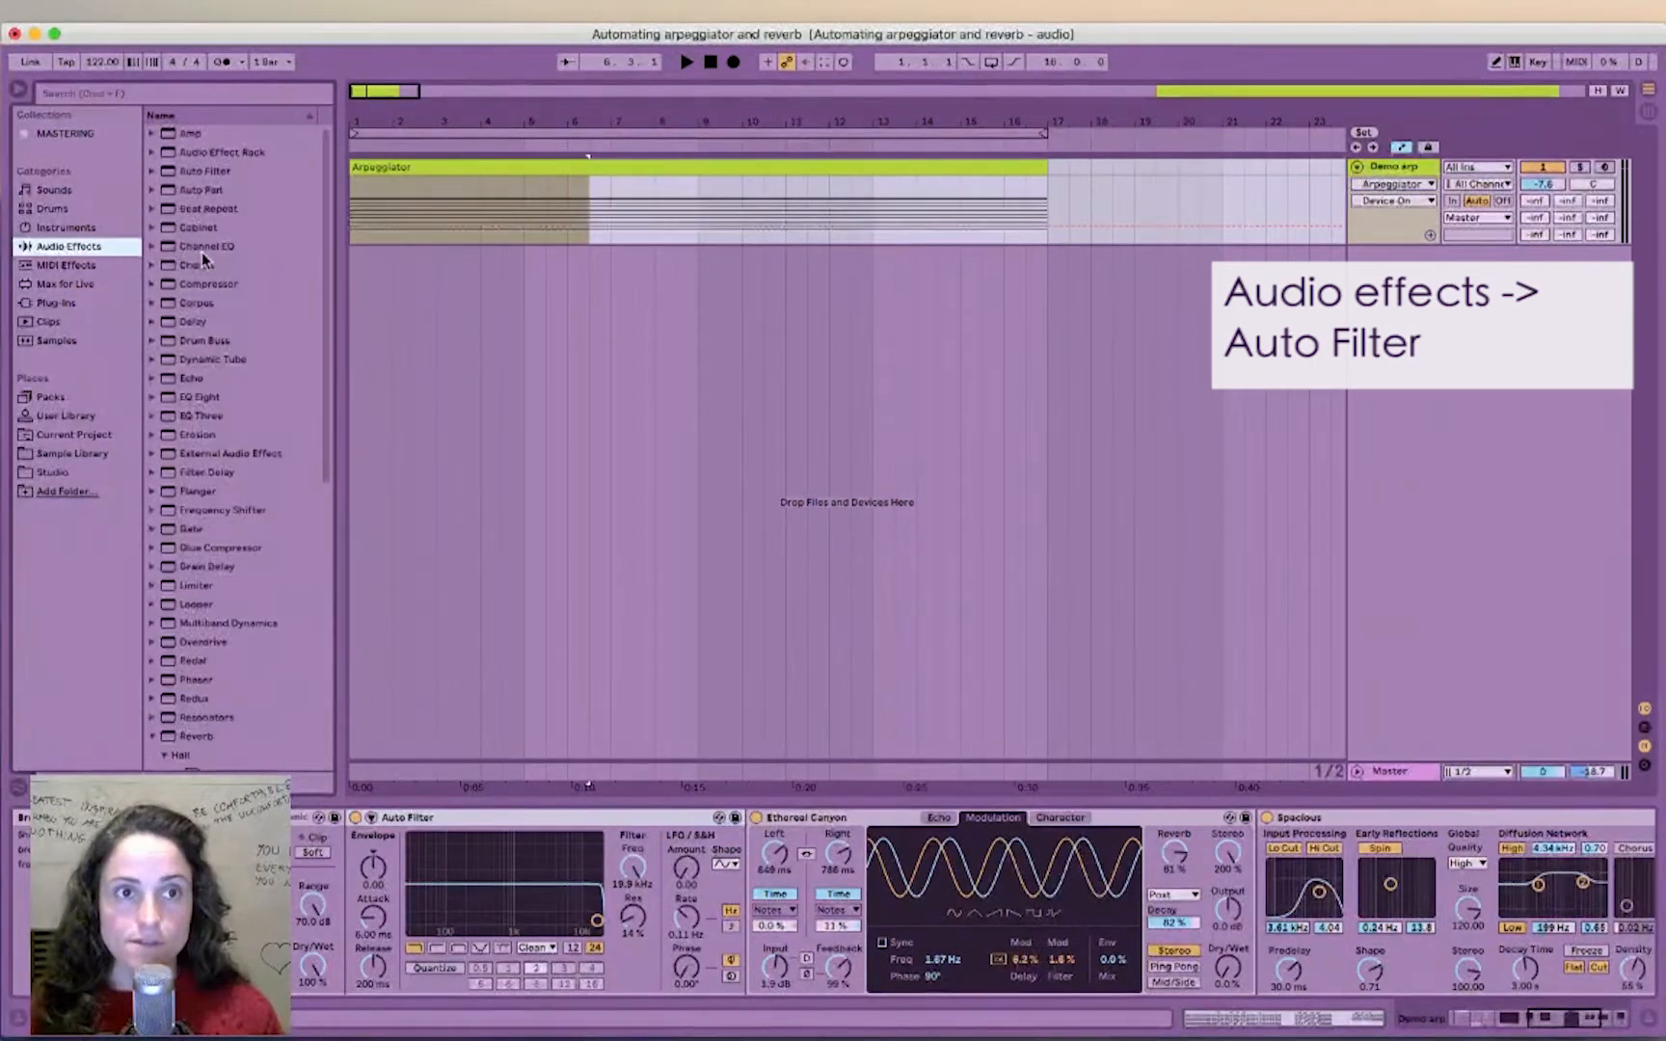
Step: Find Auto Filter in the audio effects browser, then play the clip while sweeping the filter's Frequency and return it to 19.9 kHz
{"action": "left_click", "coordinate": [204, 174]}
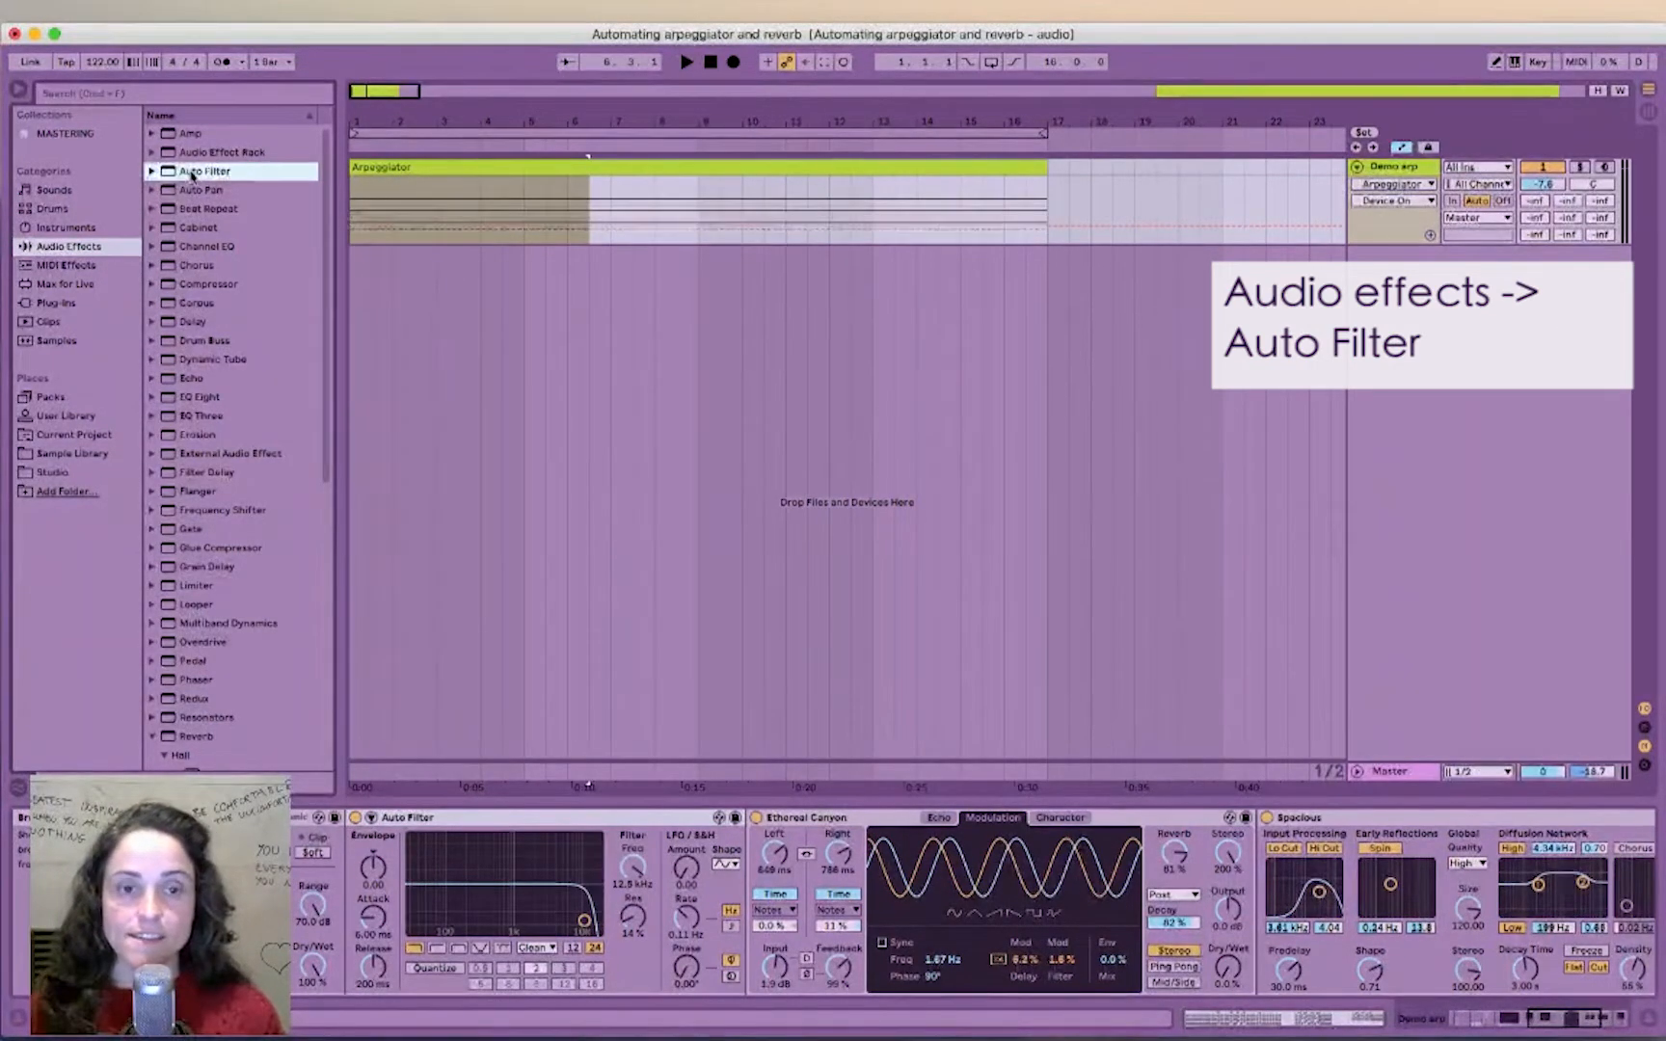
{"action": "left_click_drag", "start_coordinate": [495, 808], "coordinate": [511, 826]}
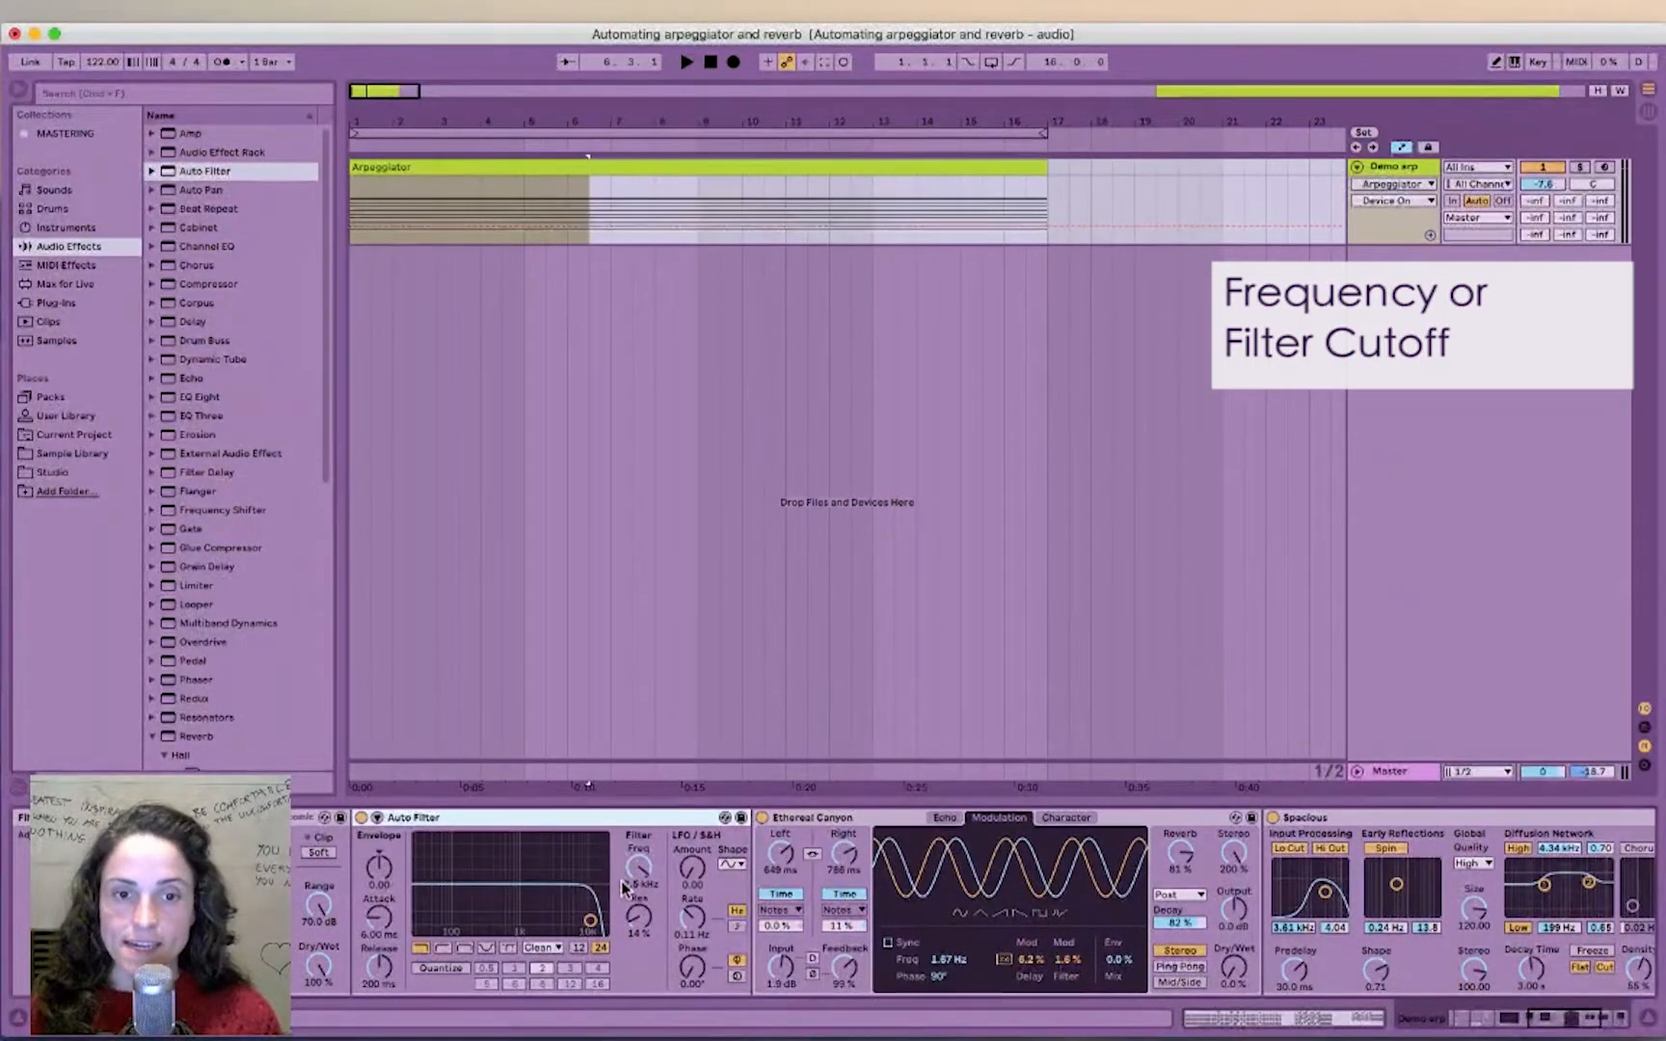
{"action": "scroll", "coordinate": [642, 862], "scroll_direction": "left", "scroll_amount": 1}
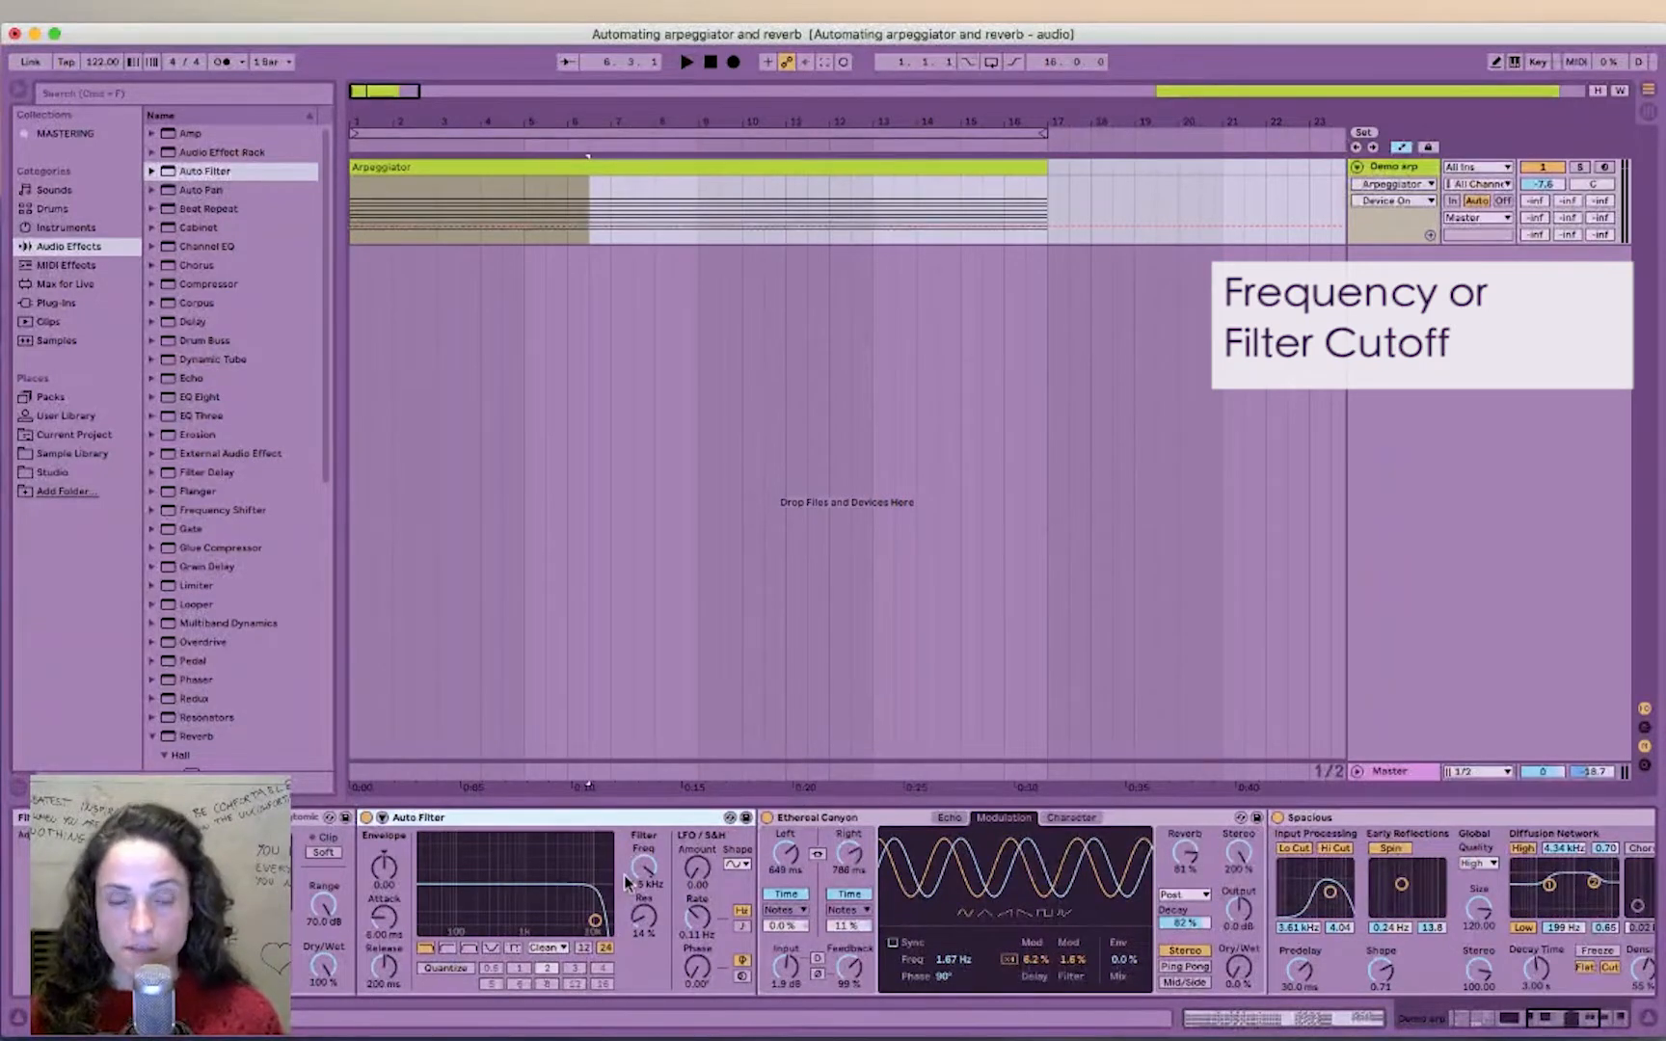
{"action": "left_click", "coordinate": [639, 858]}
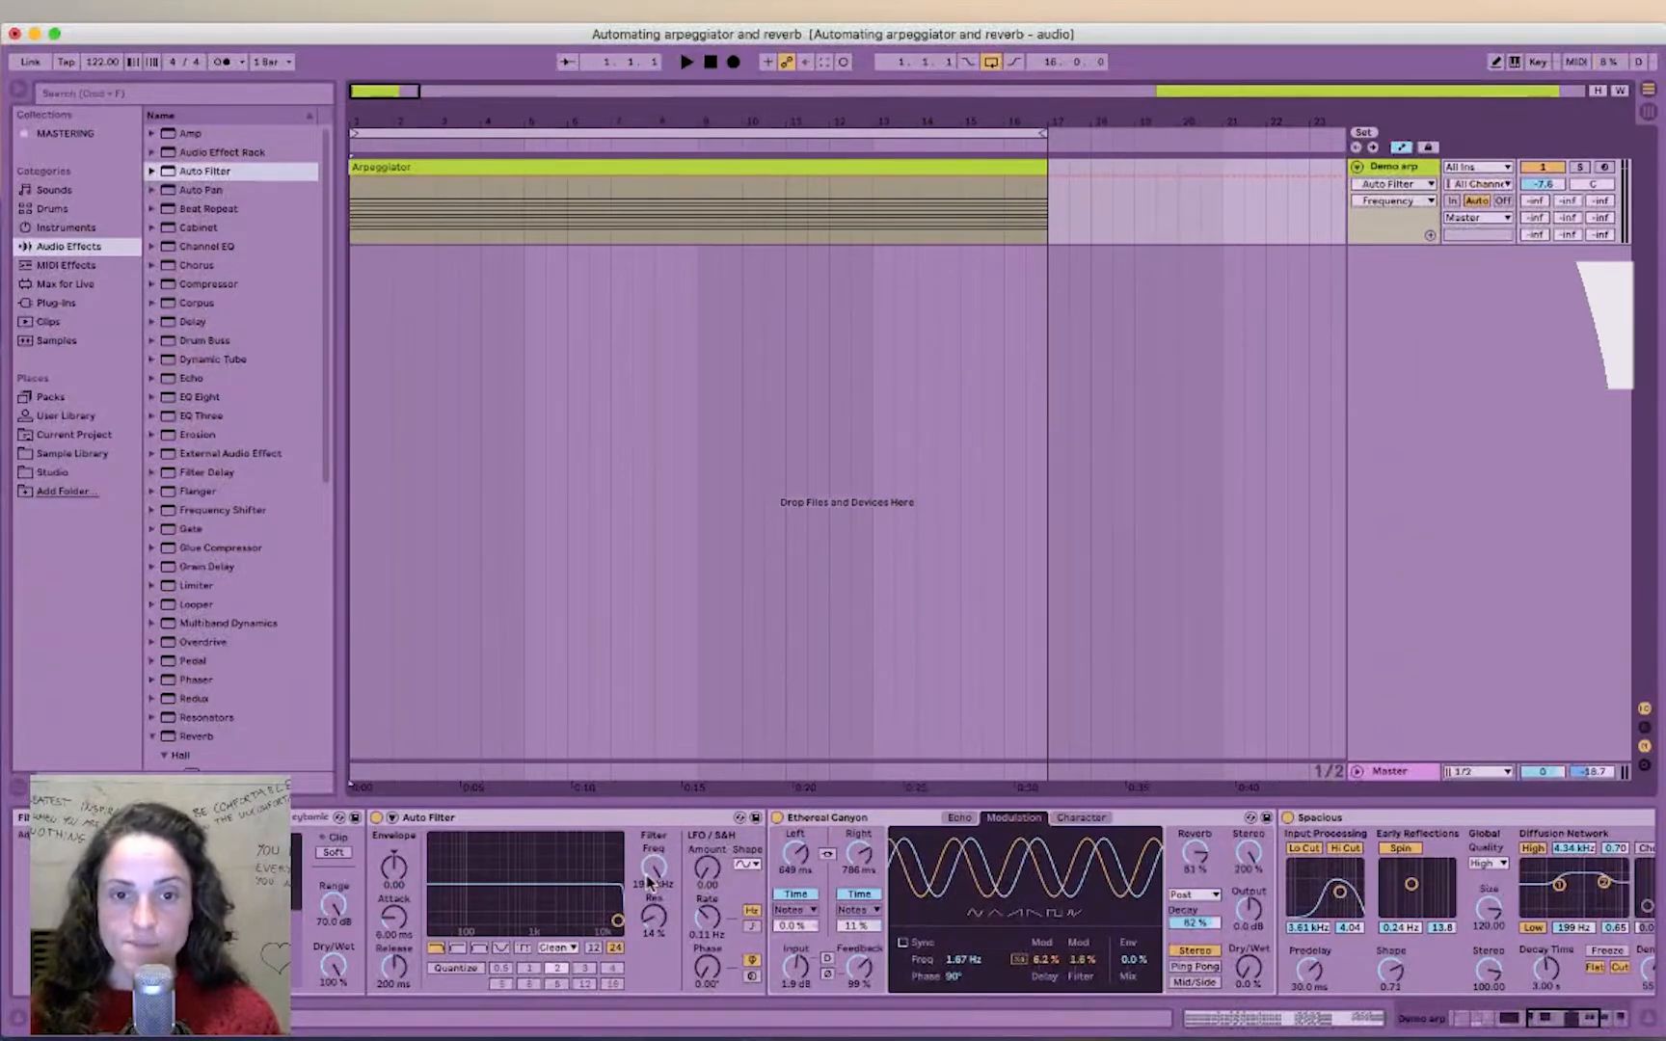
{"action": "key", "text": "space"}
{"action": "left_click_drag", "start_coordinate": [644, 873], "coordinate": [650, 878]}
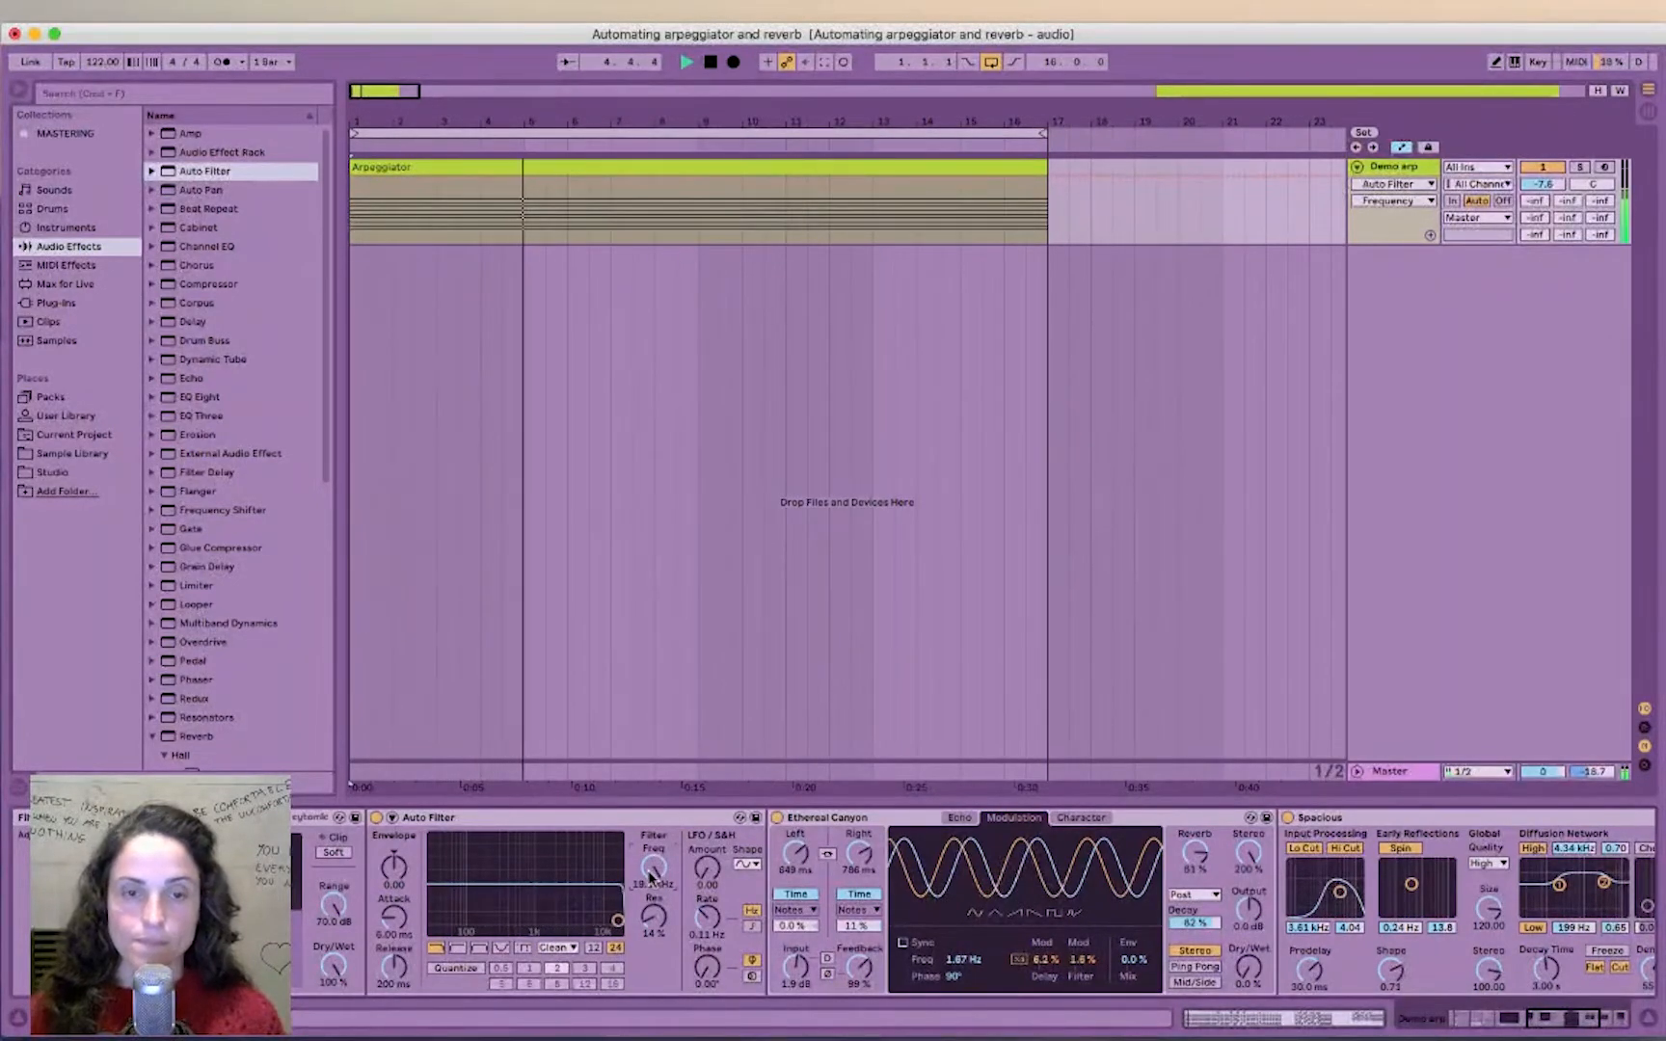
{"action": "key", "text": "space"}
Step: Show the Ethereal Canyon preset among the Echo device's Ambient Spaces presets in the browser
{"action": "left_click", "coordinate": [875, 821]}
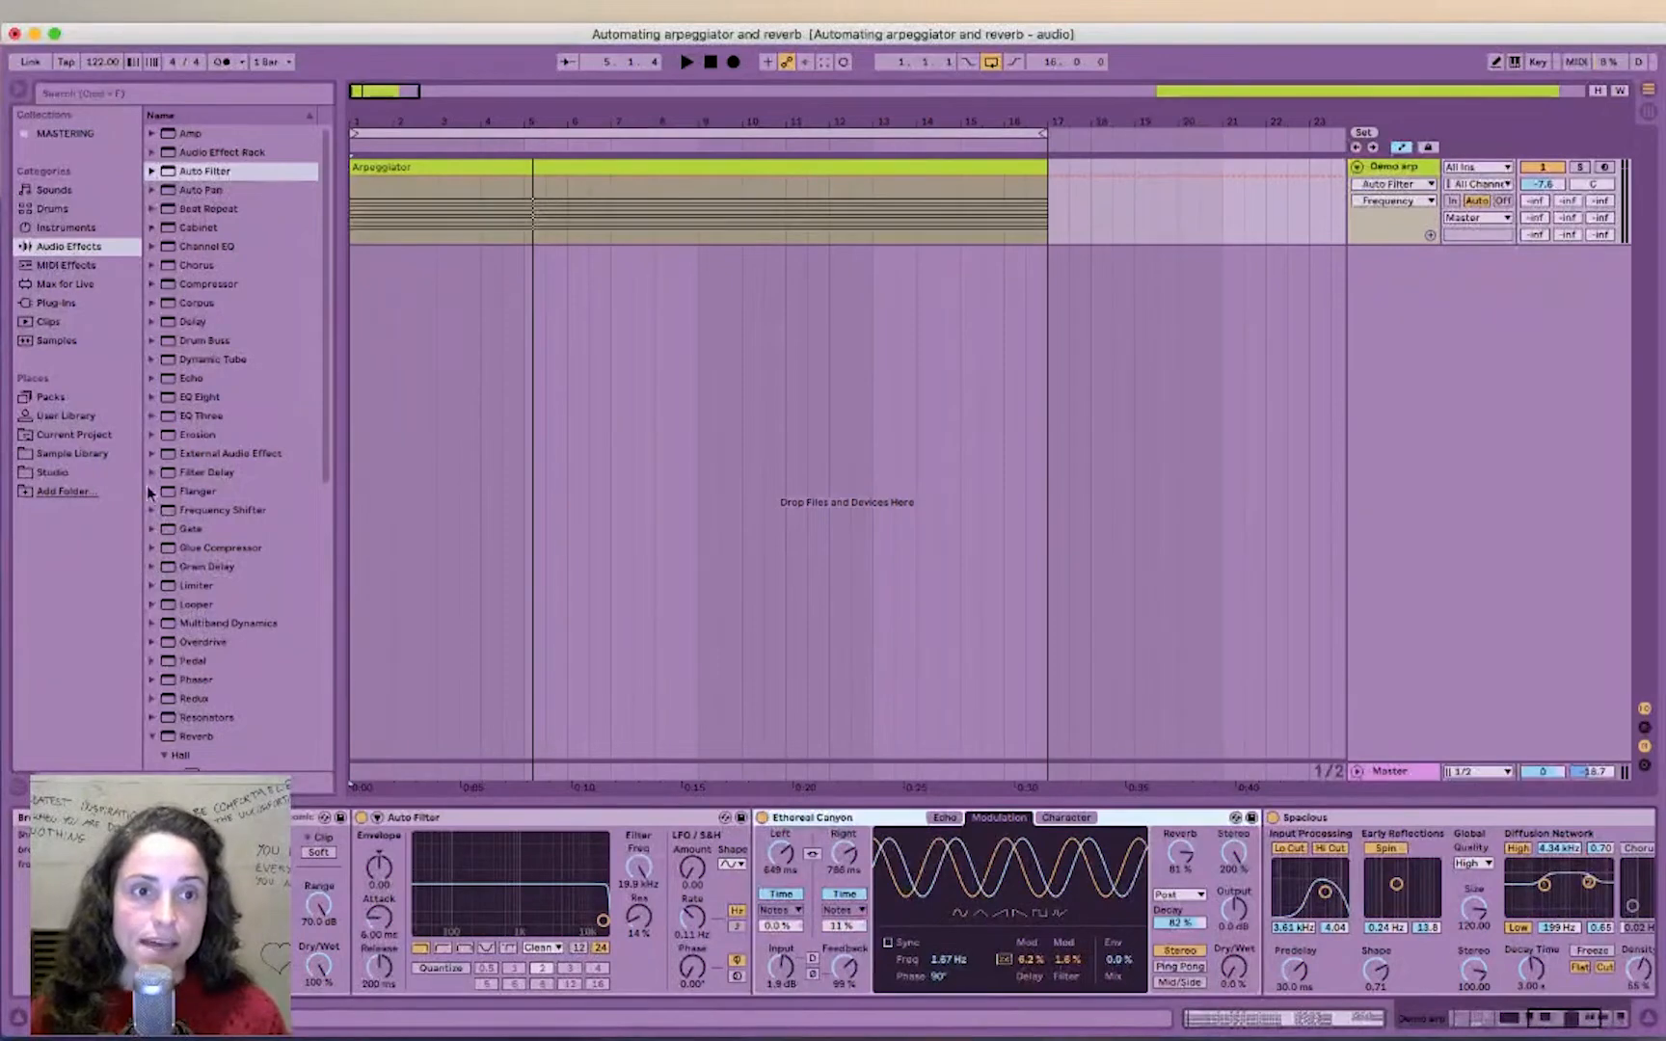
{"action": "left_click", "coordinate": [151, 377]}
{"action": "left_click", "coordinate": [238, 471]}
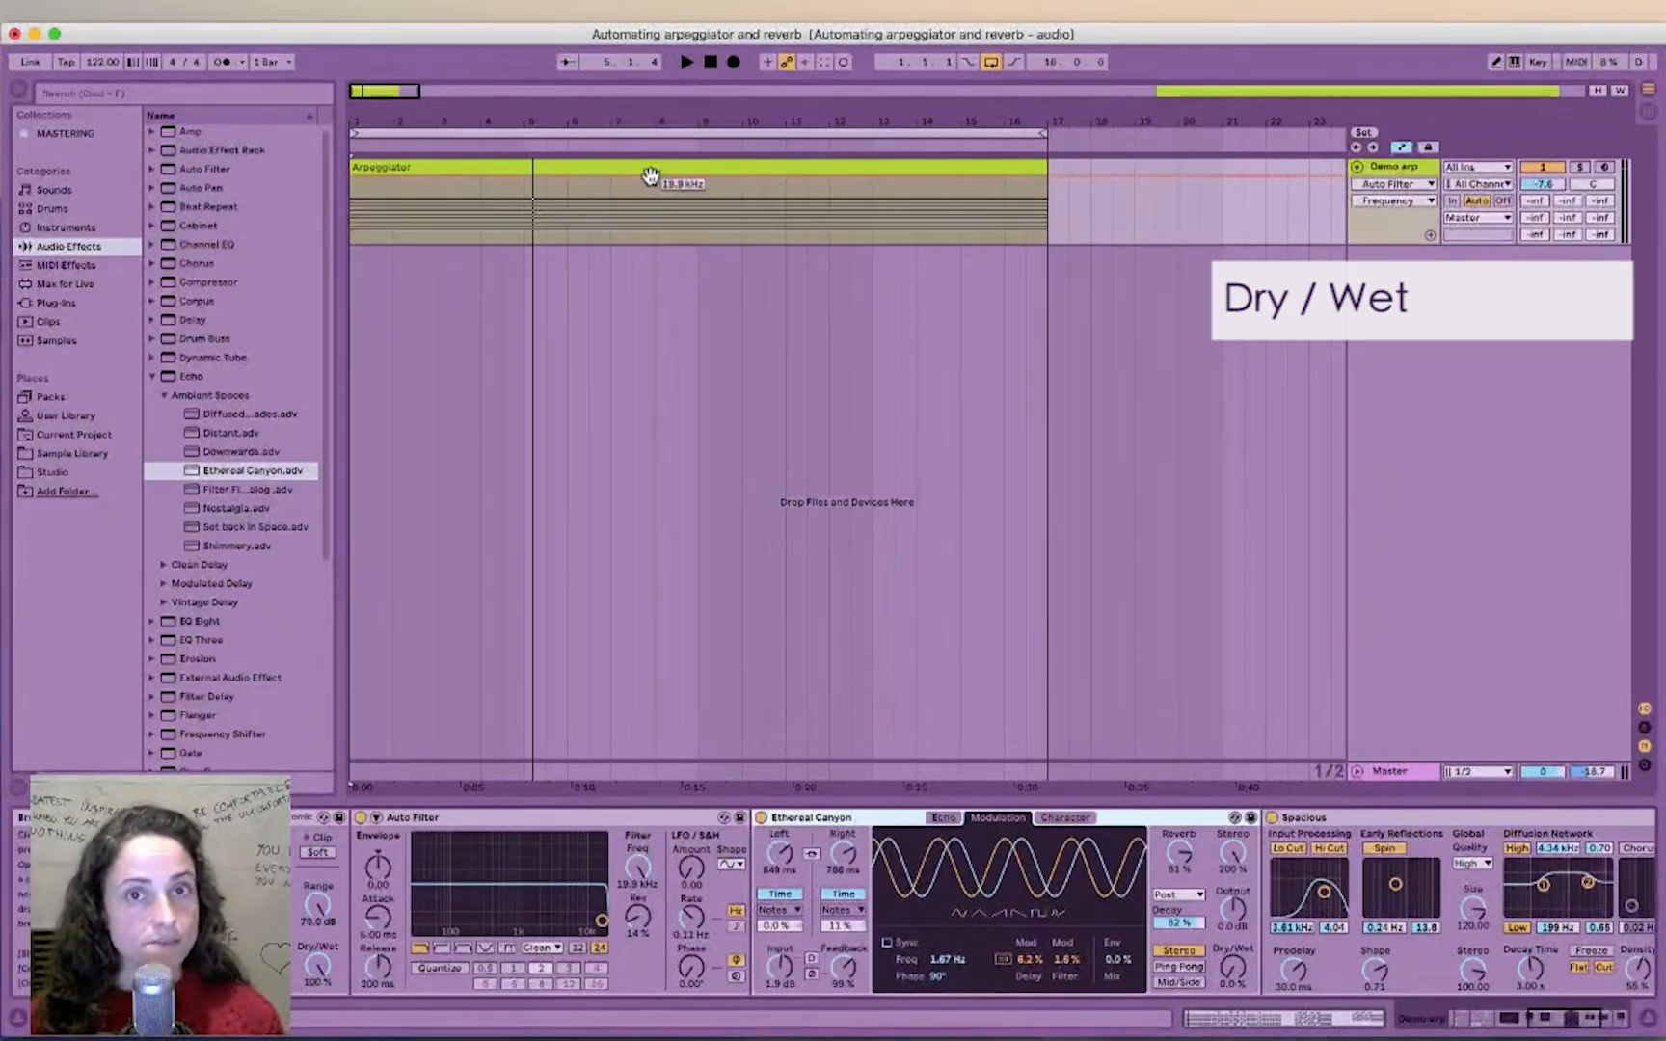
Step: Play the clip while varying the Dry/Wet amount on the Ethereal Canyon echo, then stop and return it to 0.0 %
{"action": "scroll", "coordinate": [1227, 957], "scroll_direction": "right", "scroll_amount": 1}
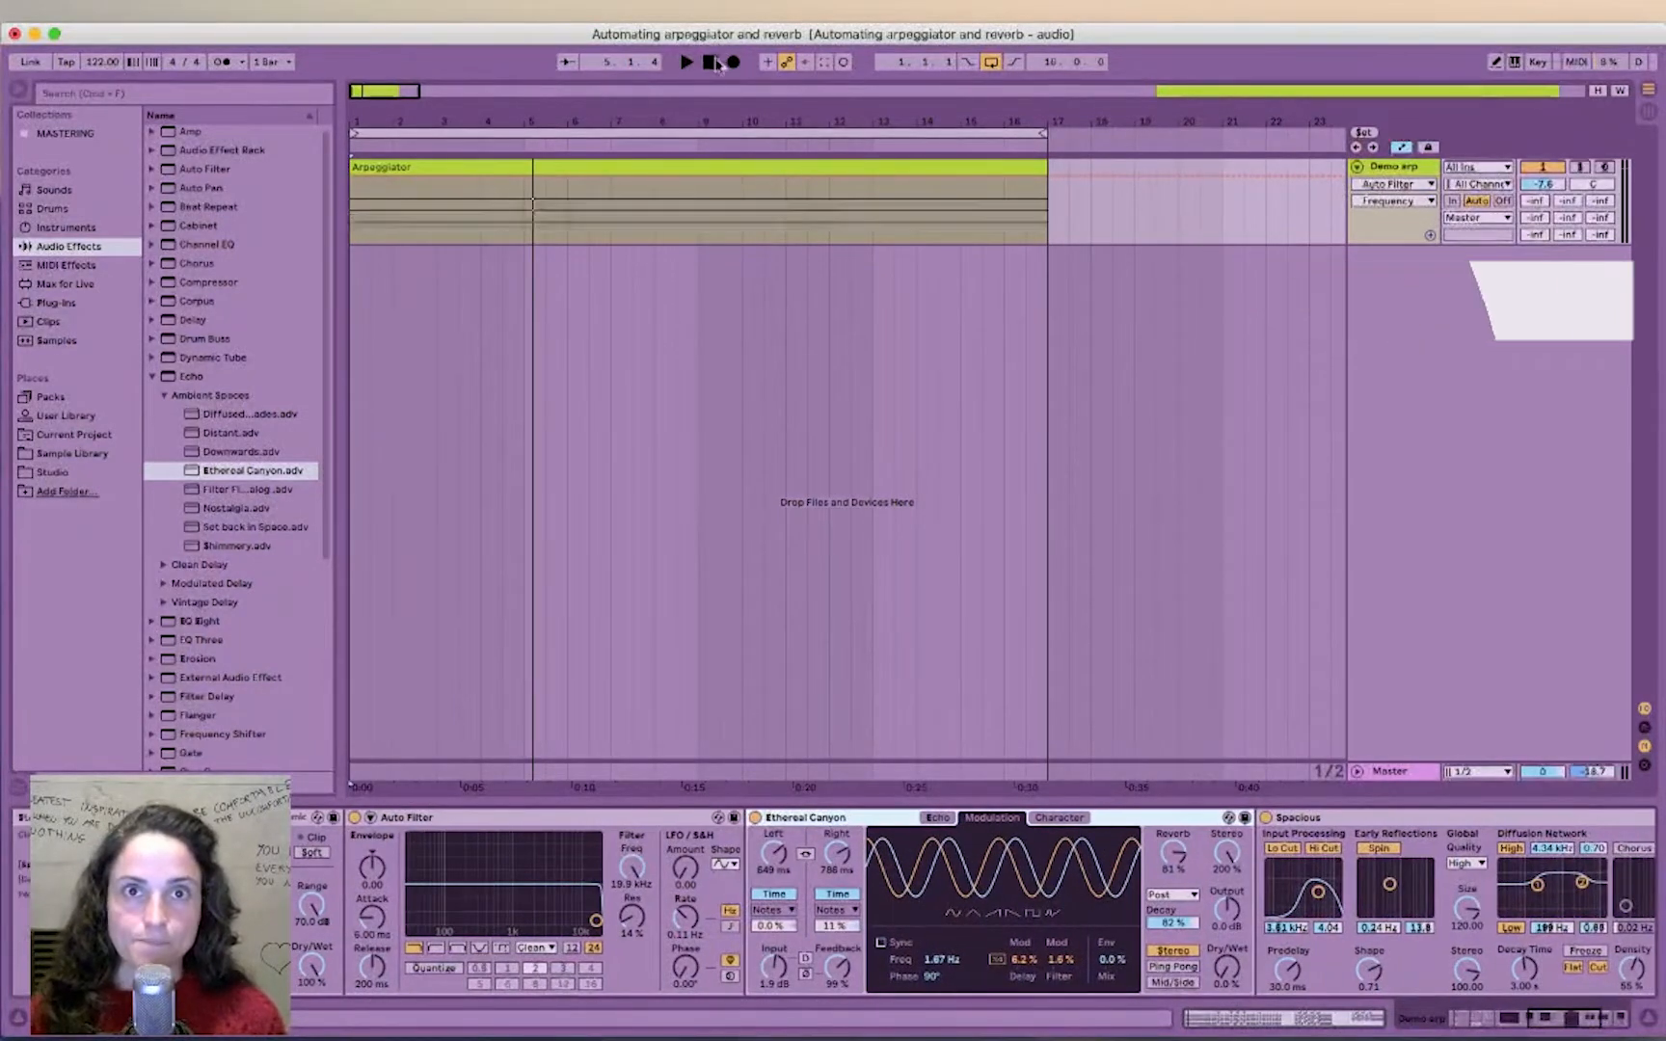
{"action": "left_click", "coordinate": [686, 62]}
{"action": "left_click", "coordinate": [1219, 970]}
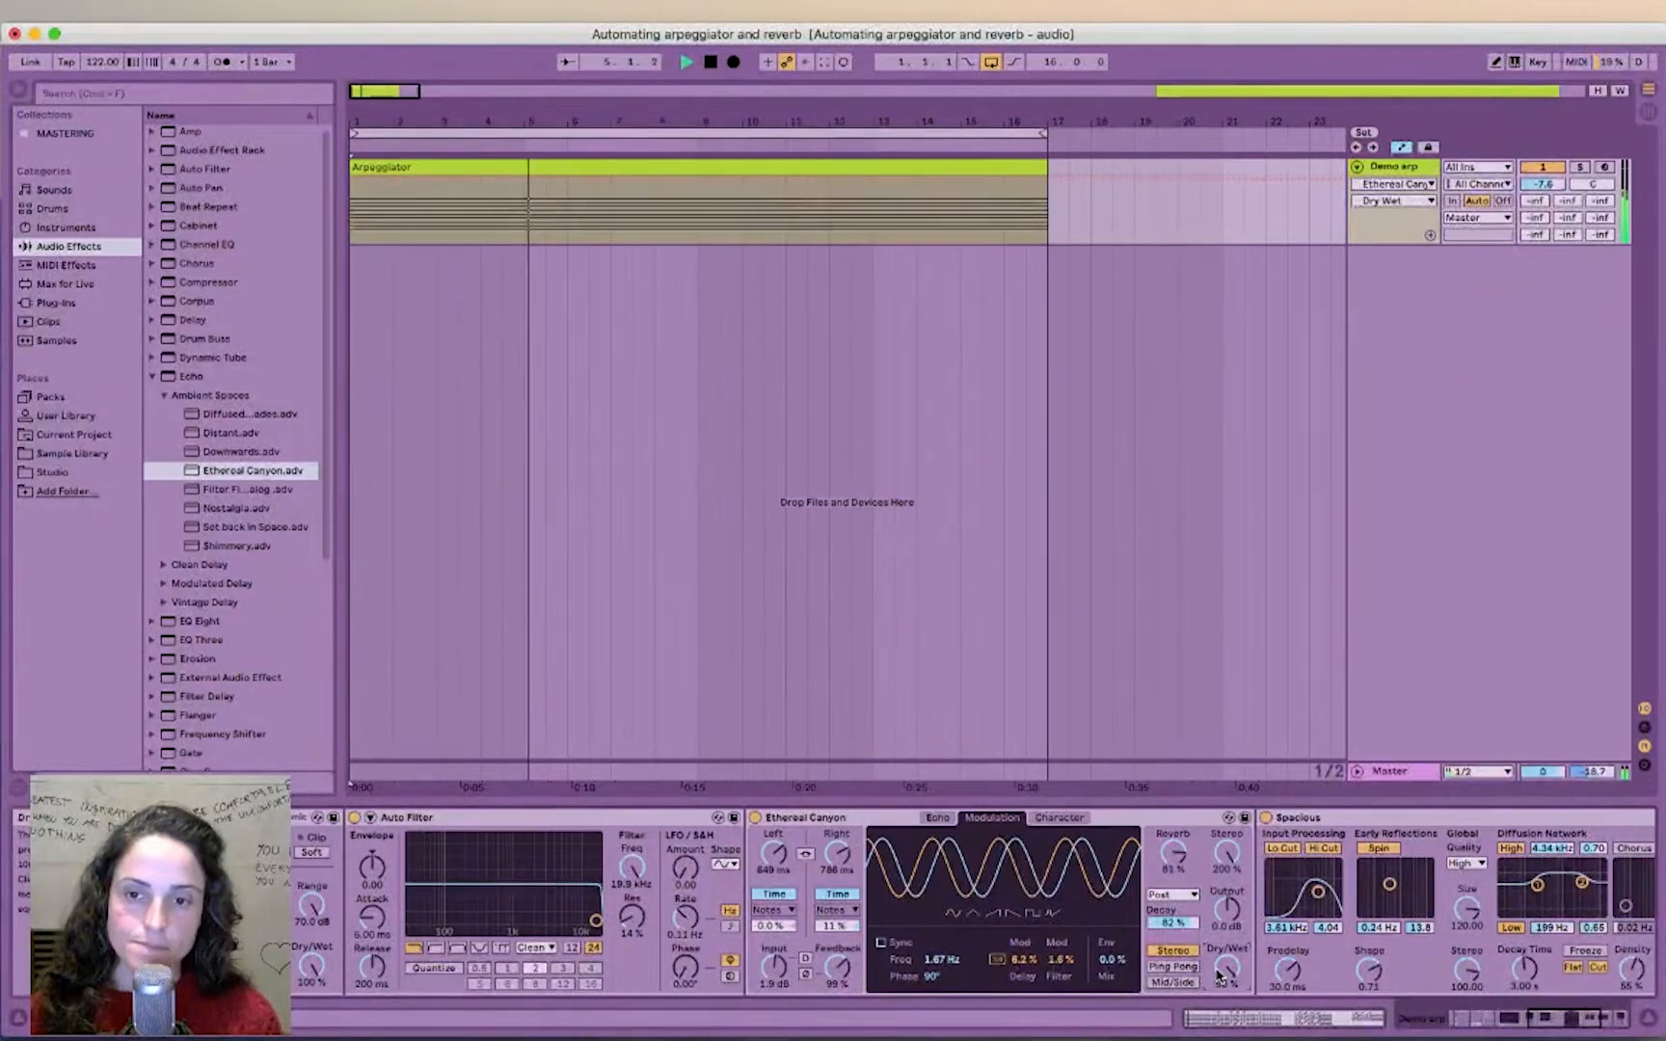
{"action": "key", "text": "space"}
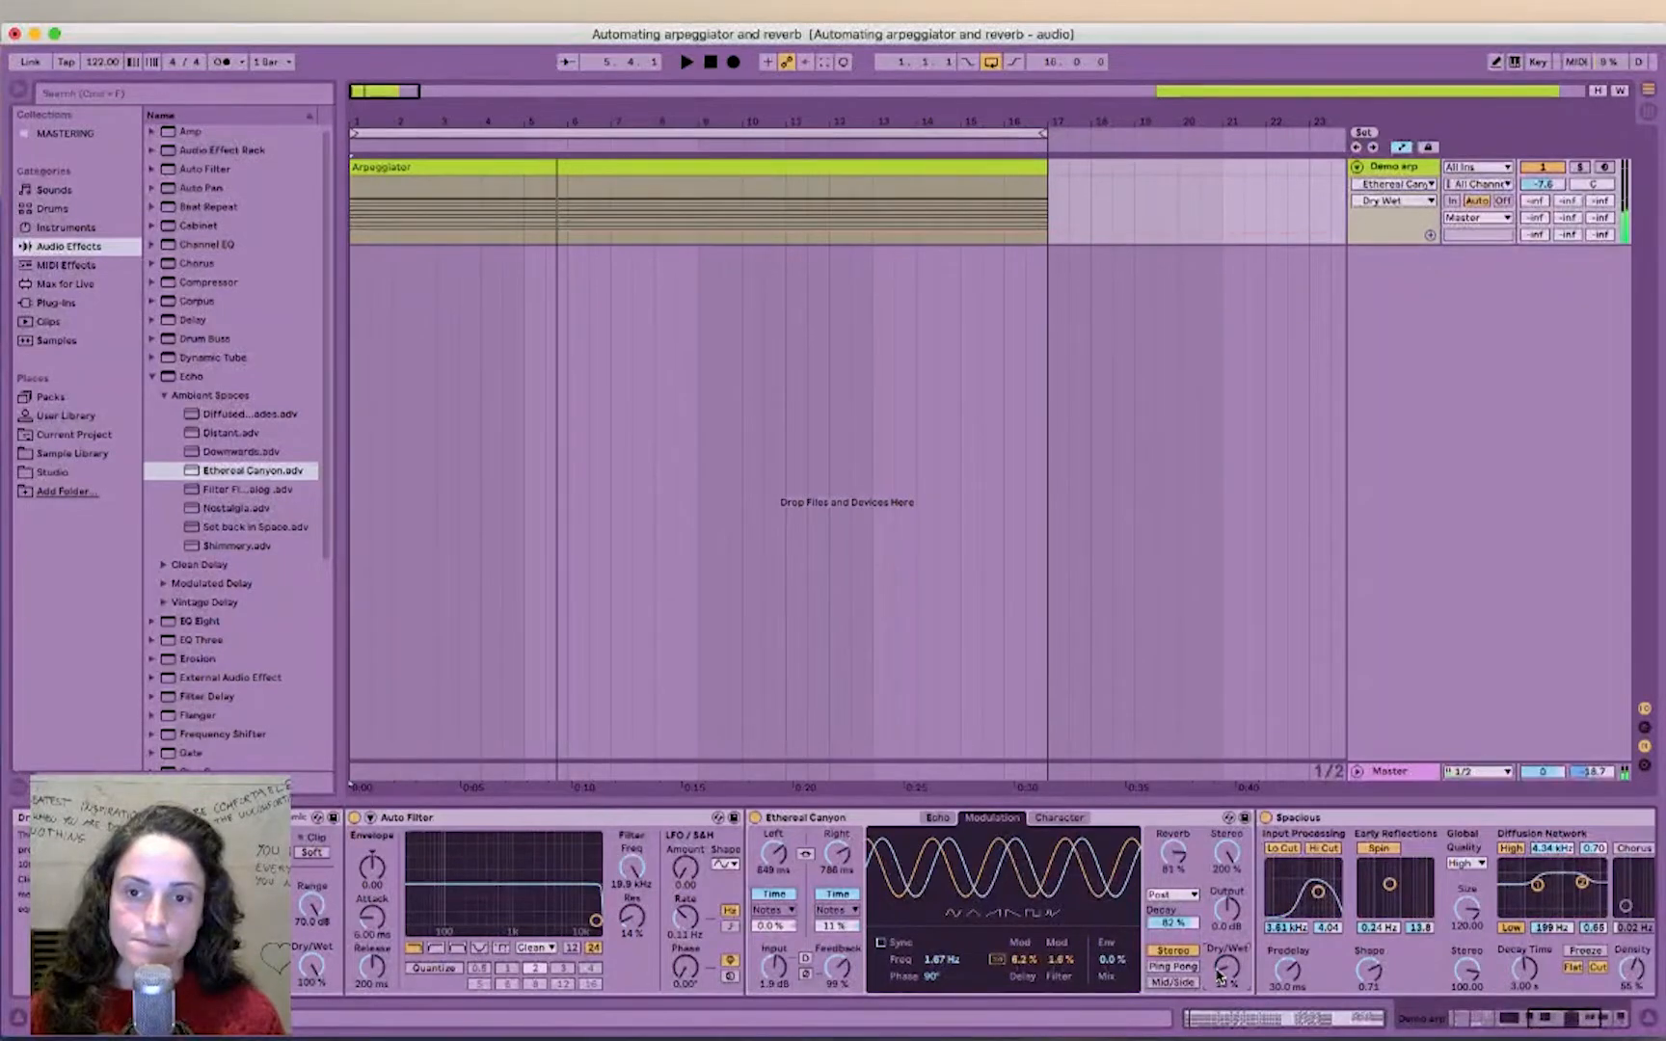
{"action": "left_click_drag", "start_coordinate": [1221, 977], "coordinate": [1221, 1005]}
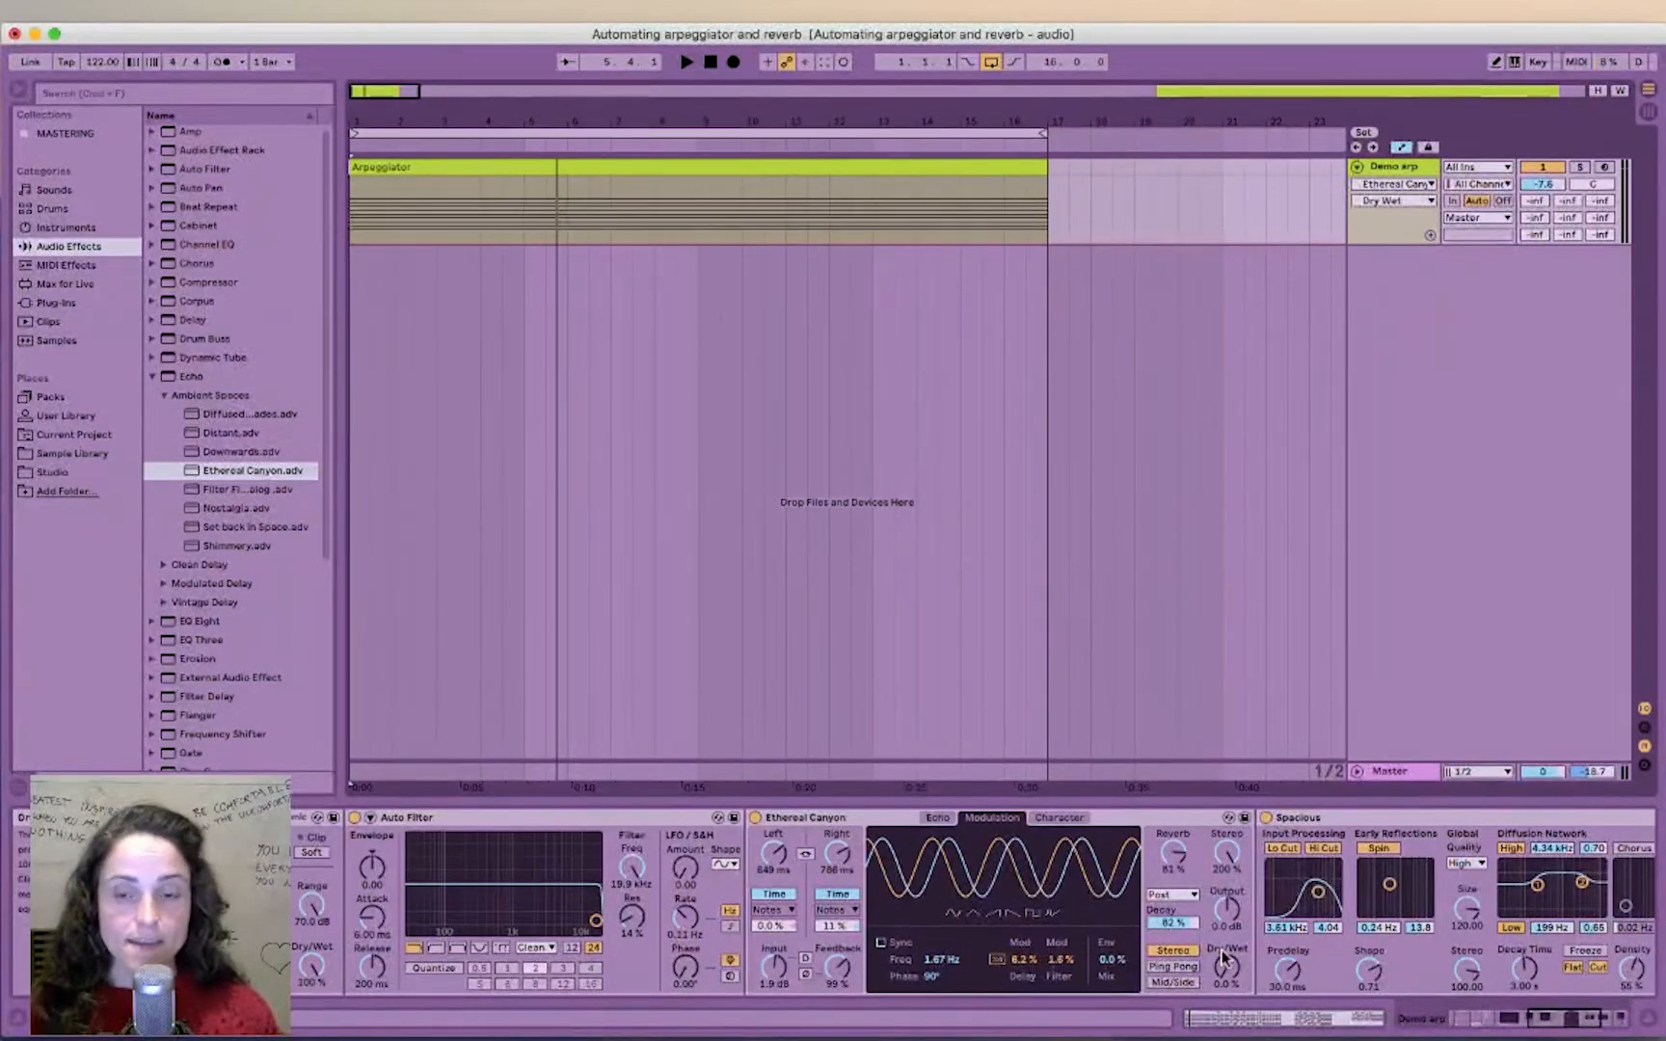
{"action": "left_click", "coordinate": [861, 826]}
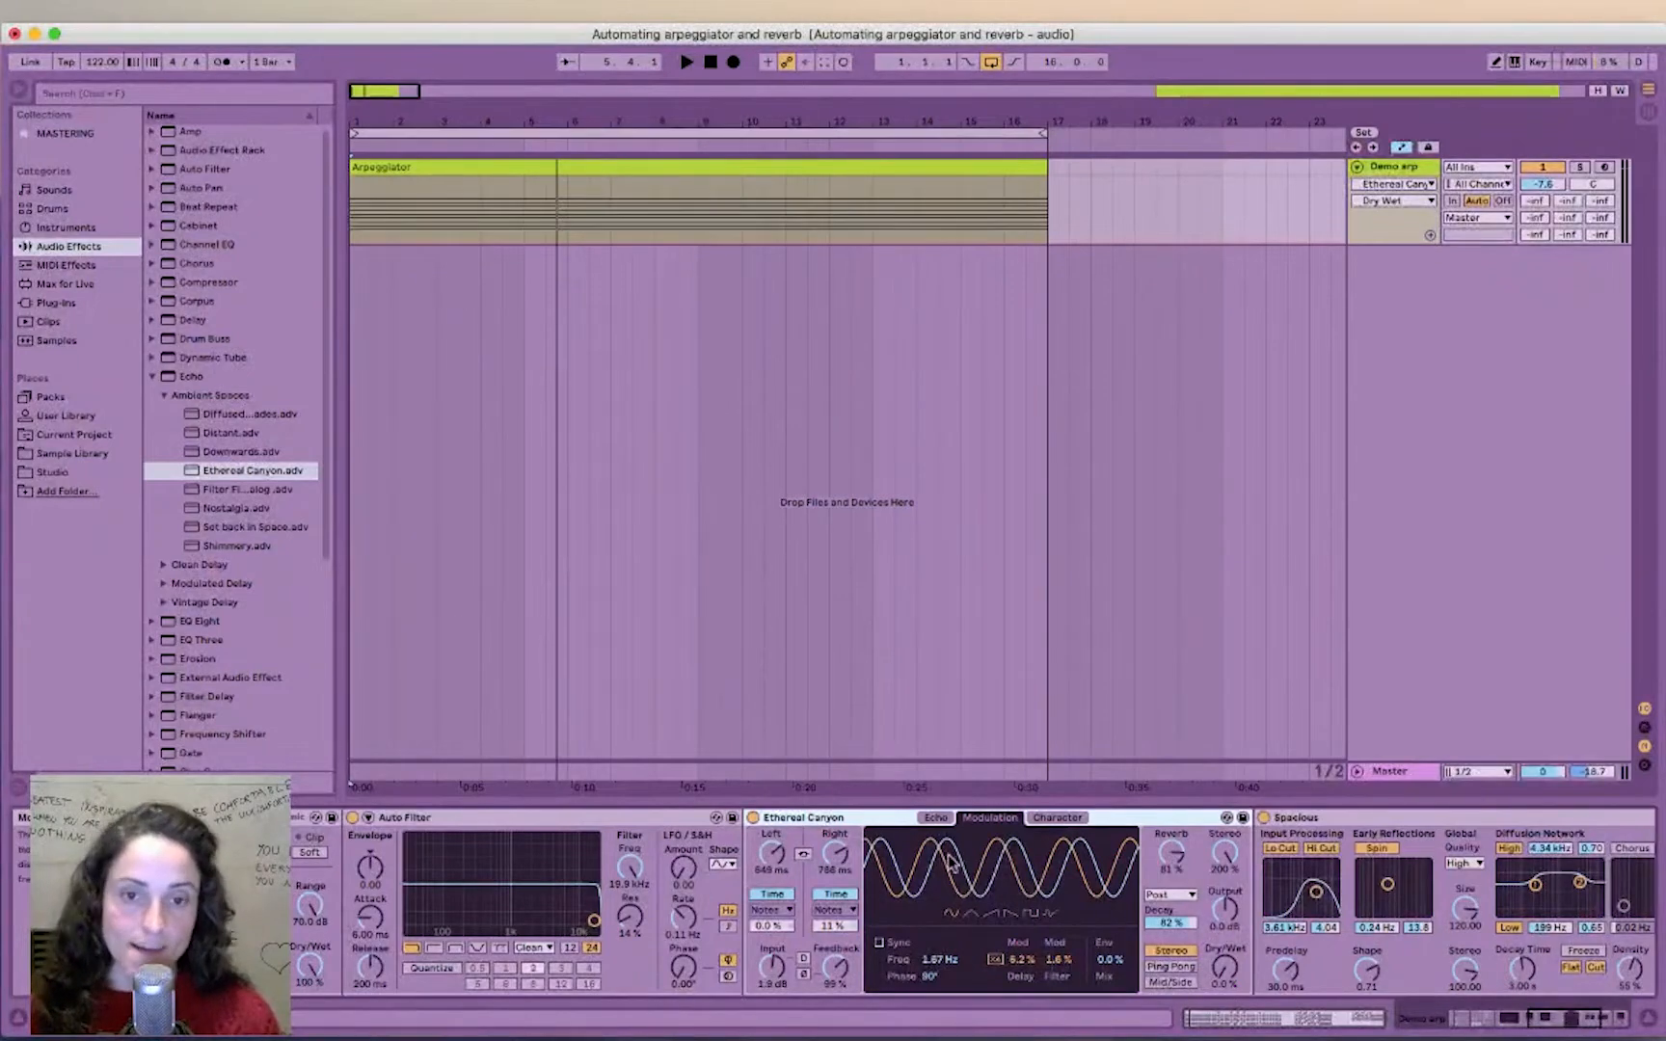
Step: Reset playback to the start of the clip and show the Spacious preset among the Reverb device's Hall presets
{"action": "scroll", "coordinate": [962, 878], "scroll_direction": "right", "scroll_amount": 5}
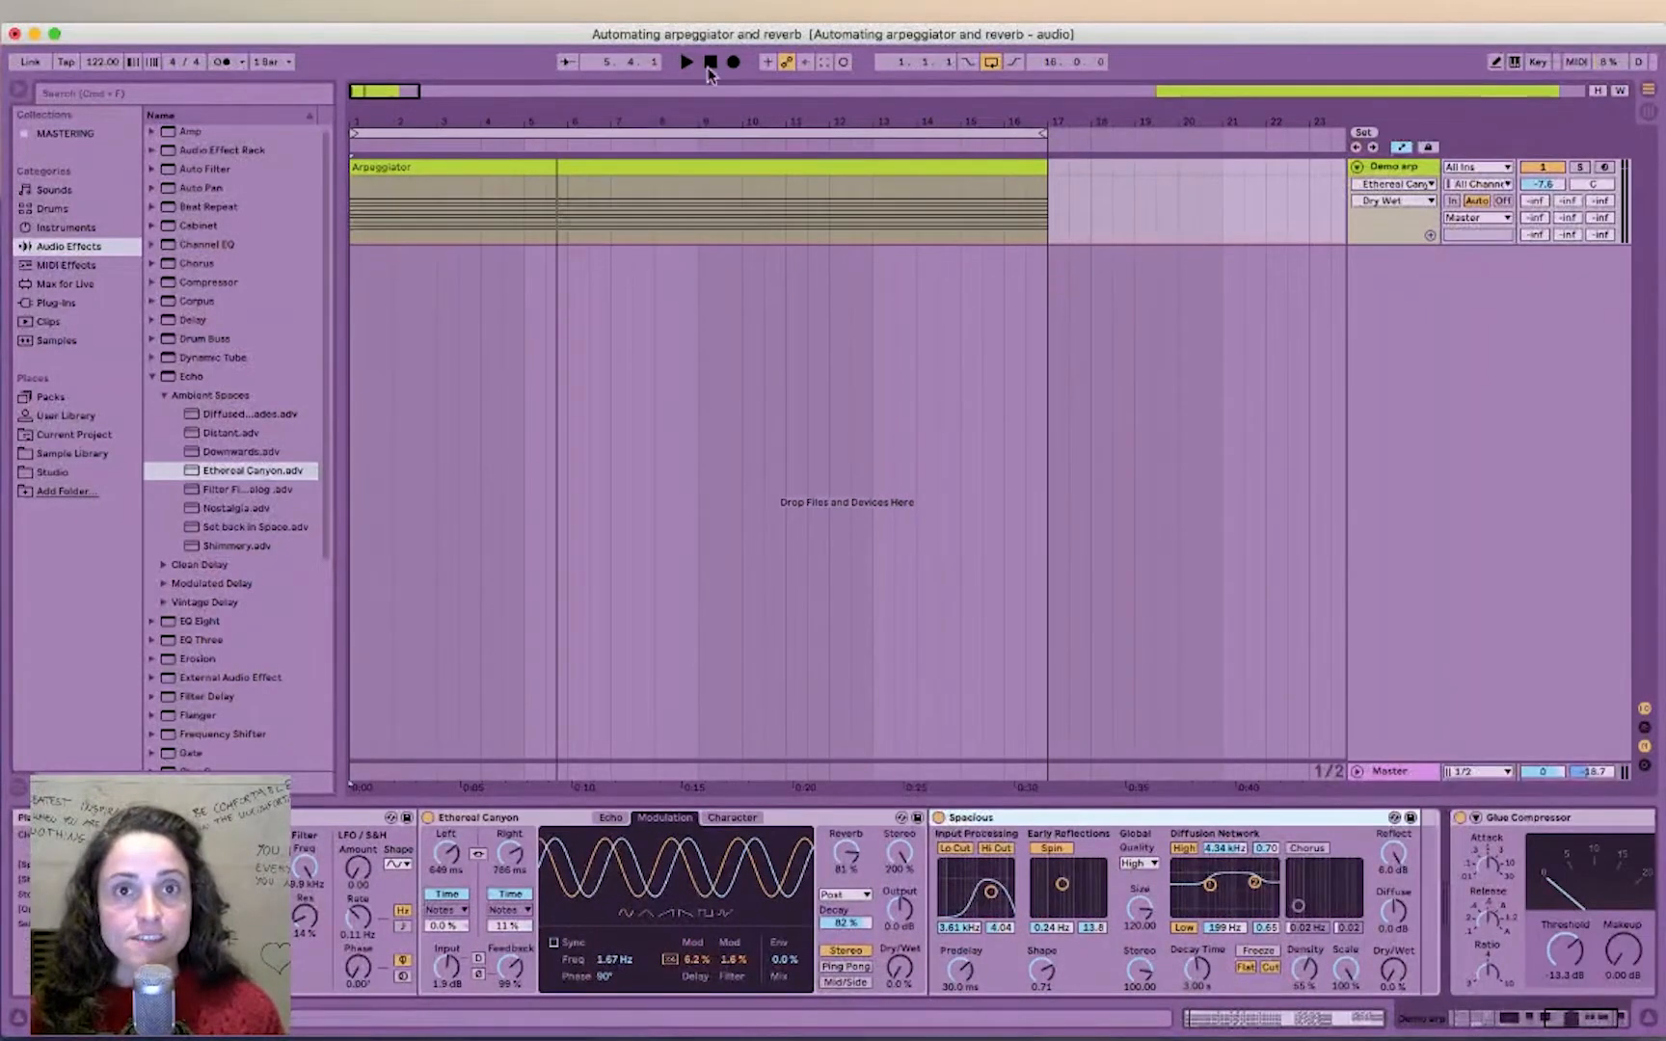
{"action": "left_click", "coordinate": [712, 62]}
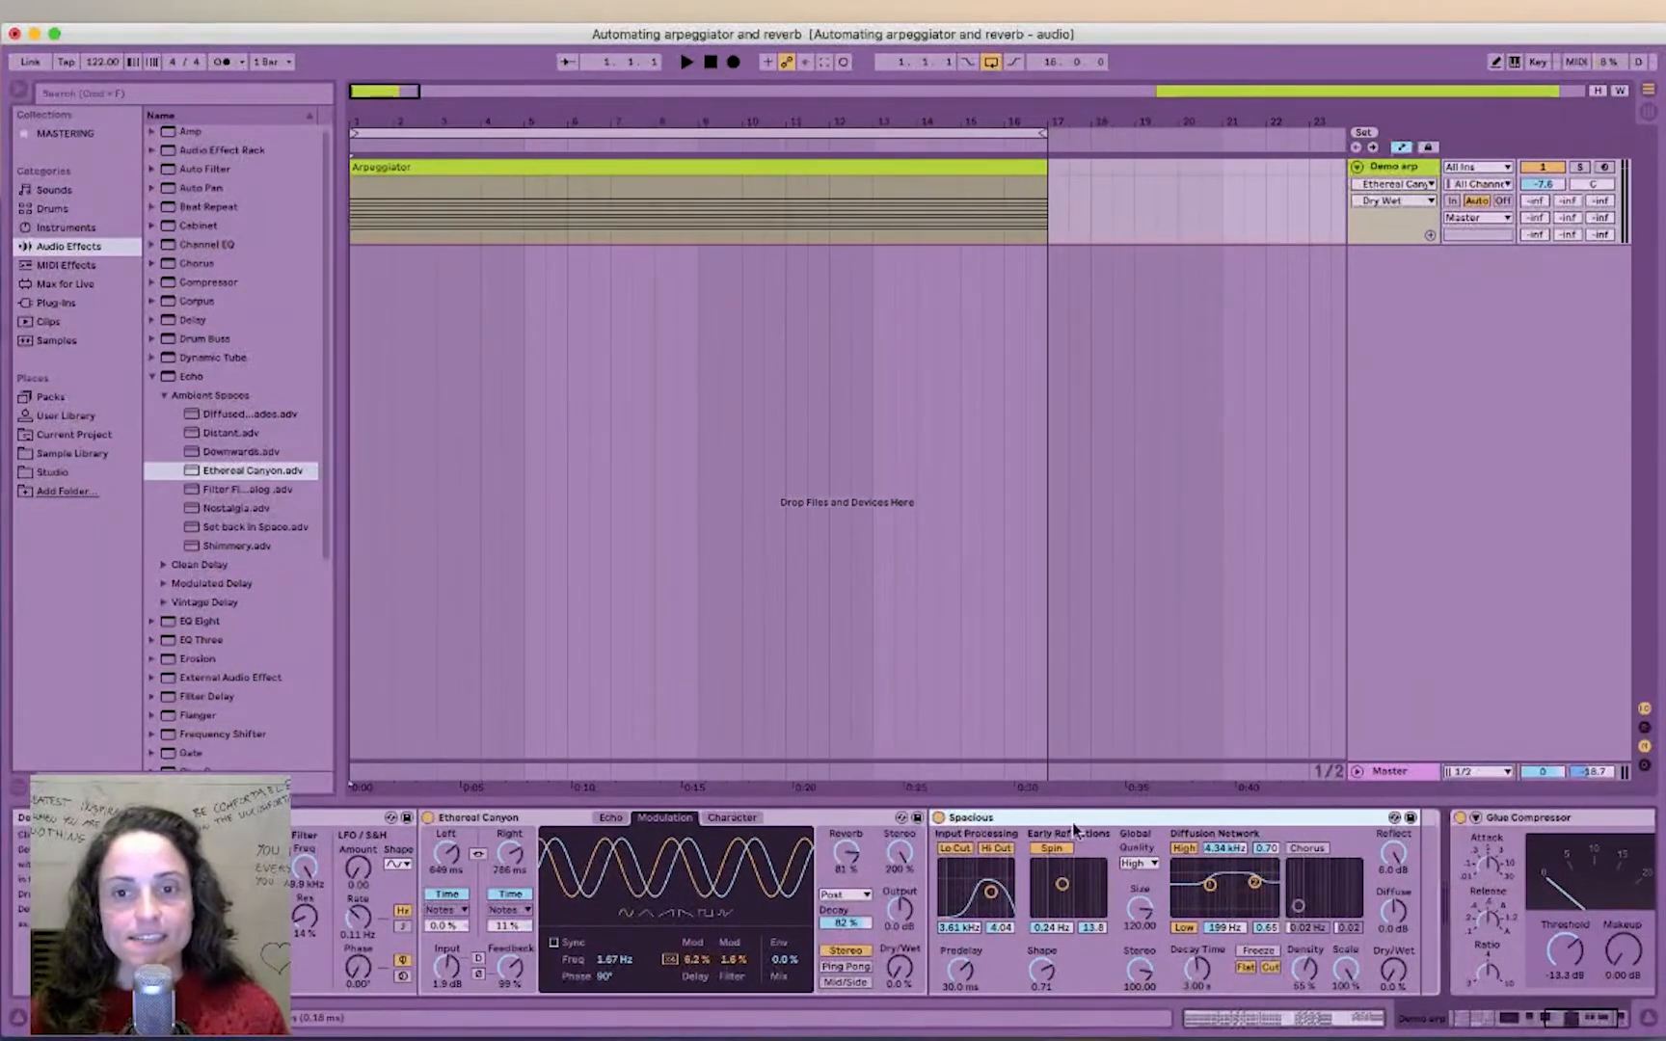
{"action": "scroll", "coordinate": [219, 634], "scroll_direction": "down", "scroll_amount": 5}
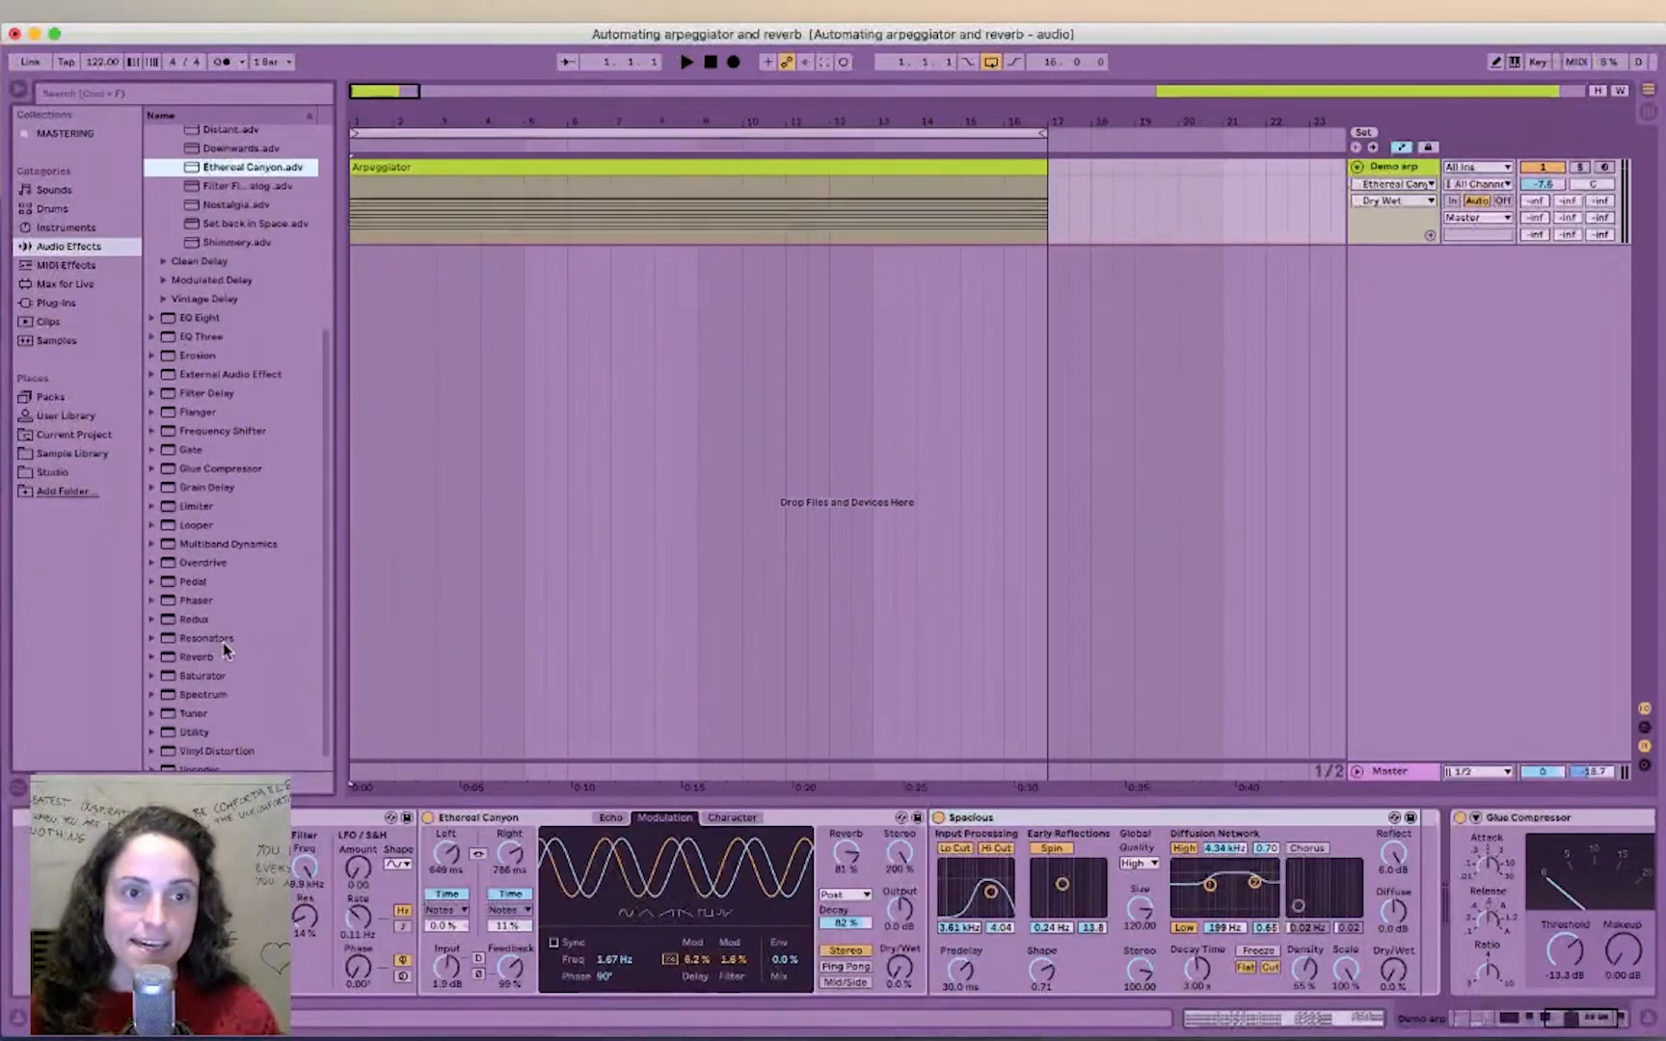
{"action": "left_click", "coordinate": [153, 648]}
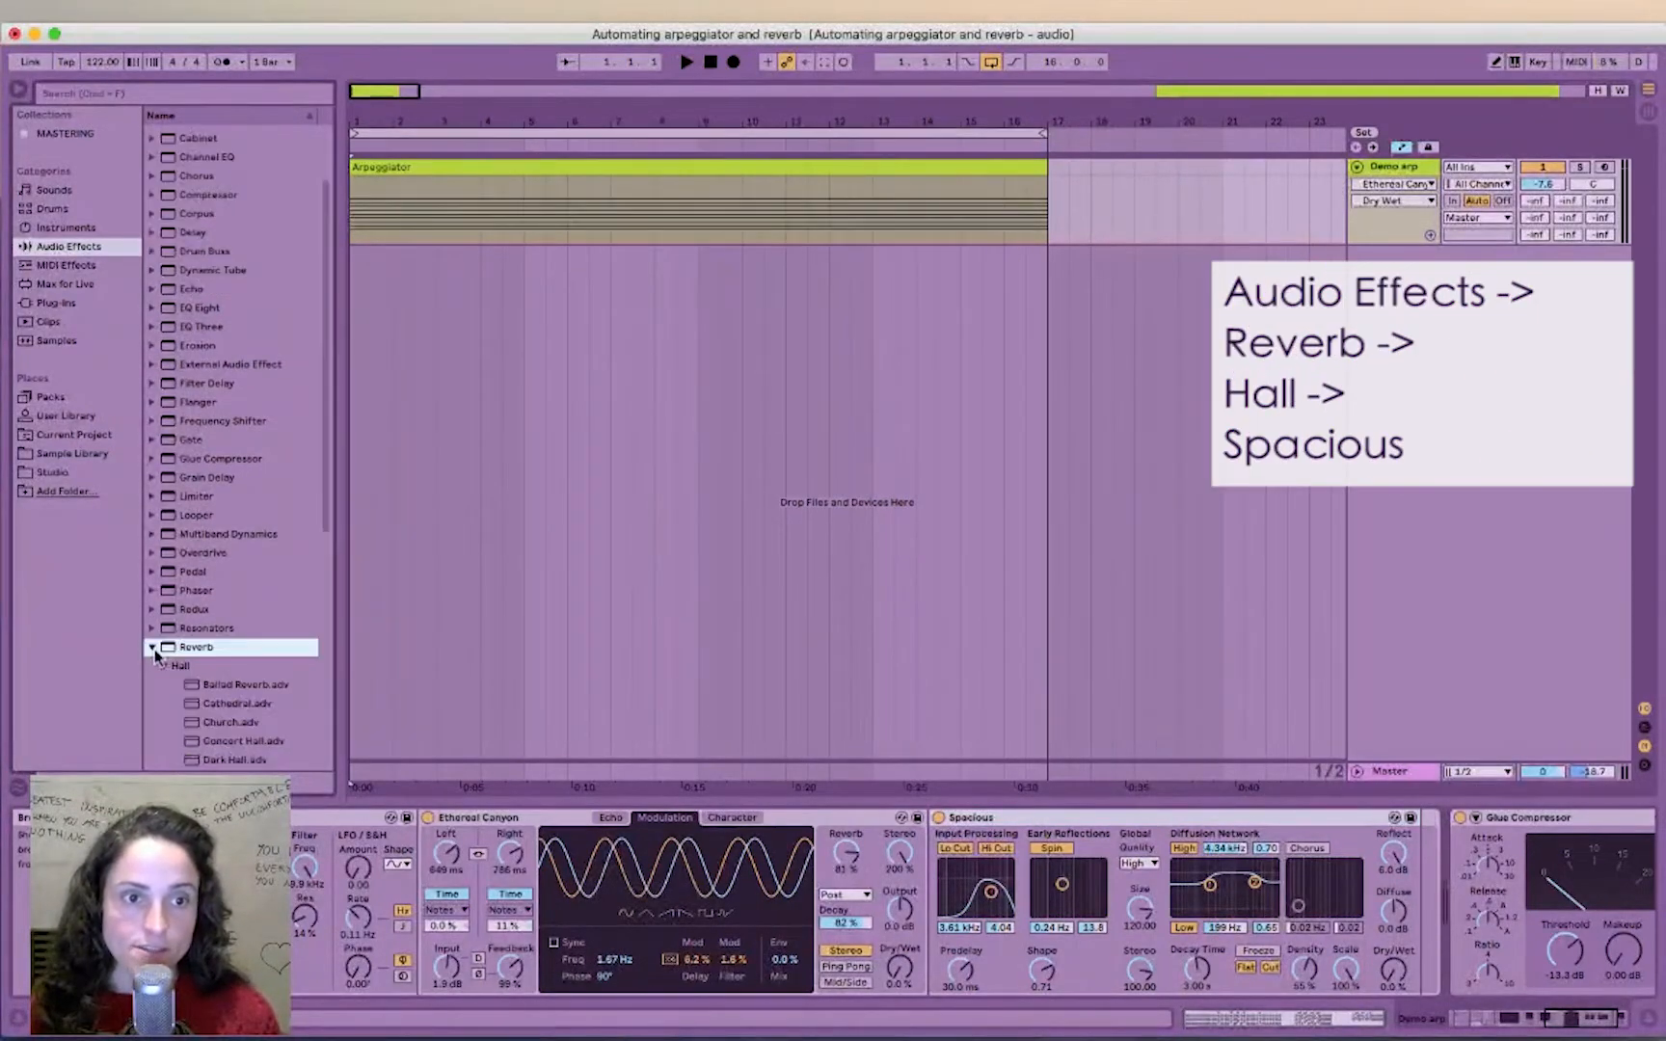
{"action": "scroll", "coordinate": [193, 655], "scroll_direction": "down", "scroll_amount": 4}
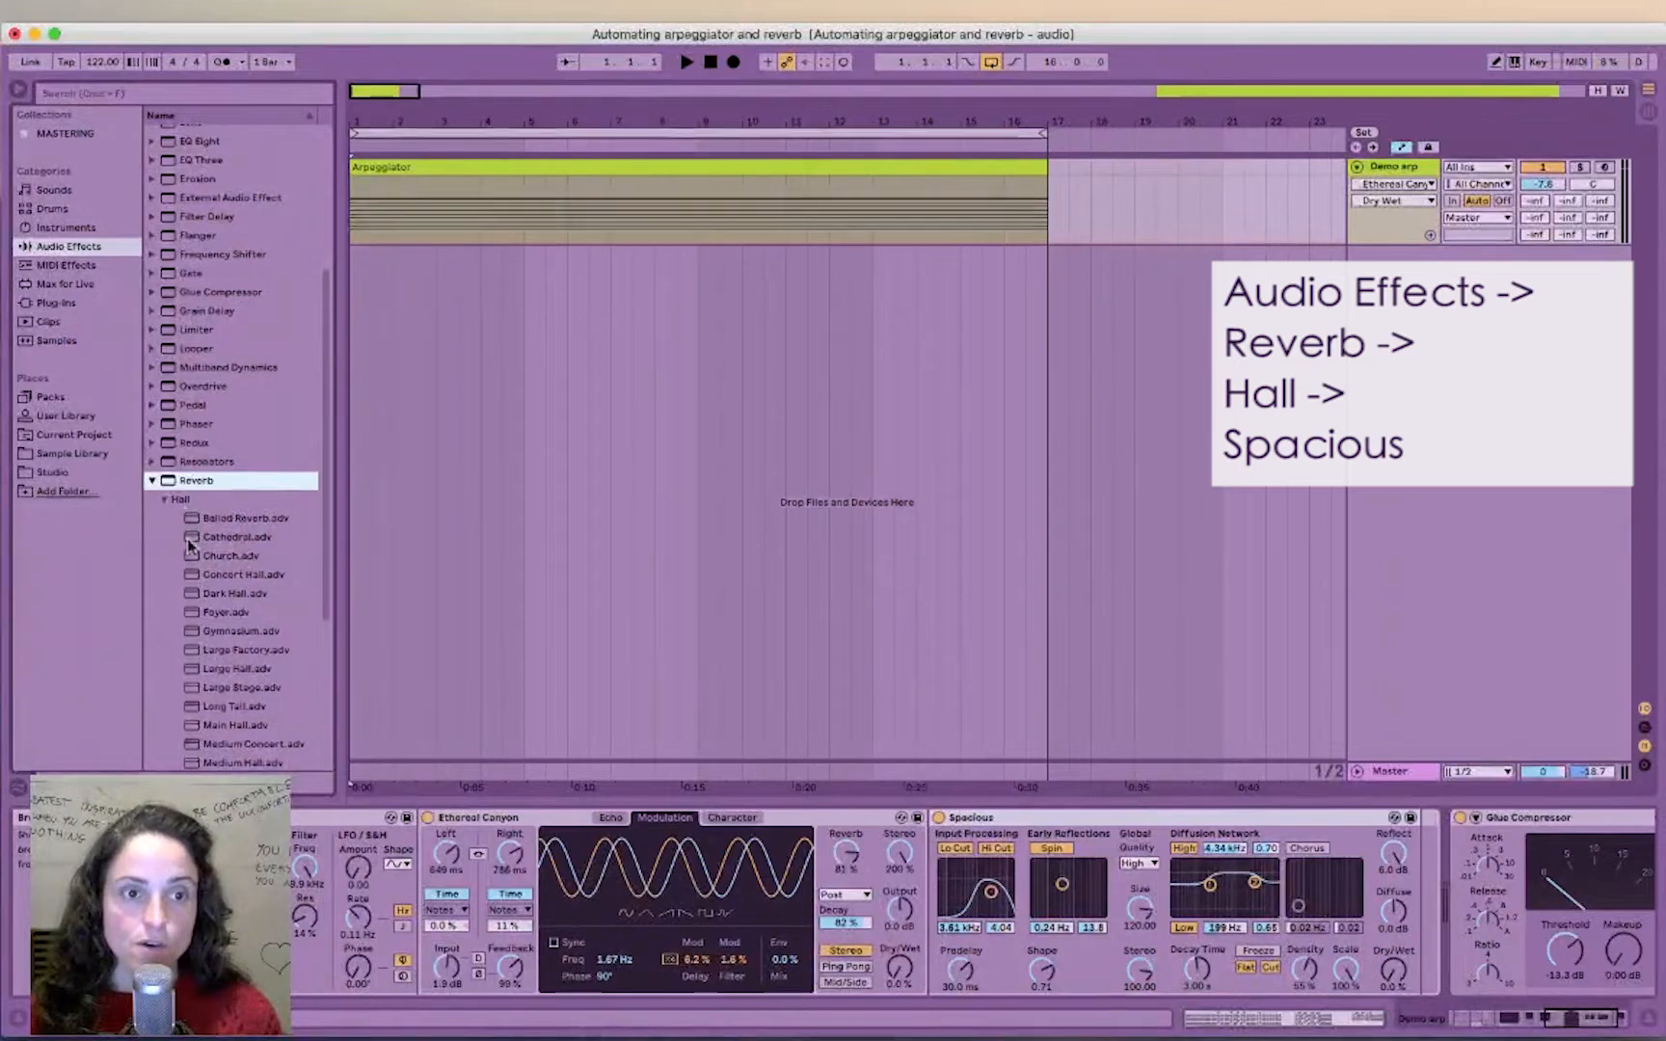
{"action": "scroll", "coordinate": [243, 665], "scroll_direction": "down", "scroll_amount": 3}
{"action": "left_click", "coordinate": [238, 728]}
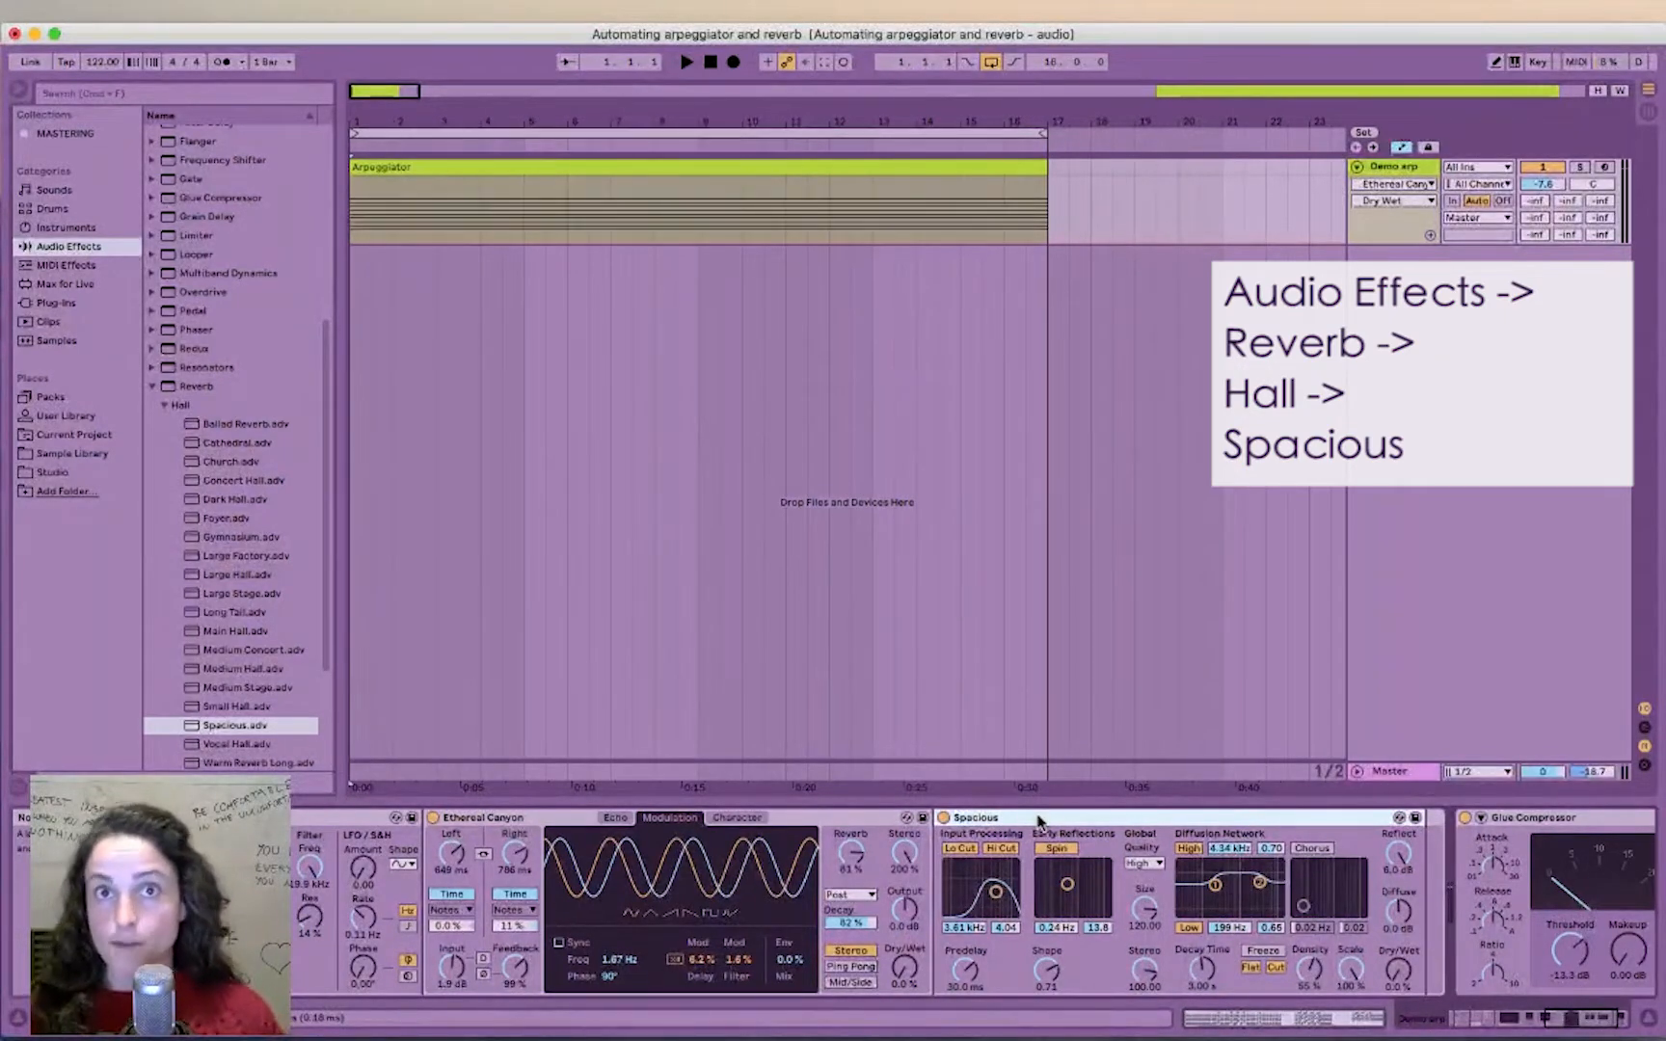
Step: Play the clip while varying the Dry/Wet amount on the Spacious reverb, then return it to zero and stop
{"action": "key", "text": "space"}
{"action": "left_click", "coordinate": [1396, 972]}
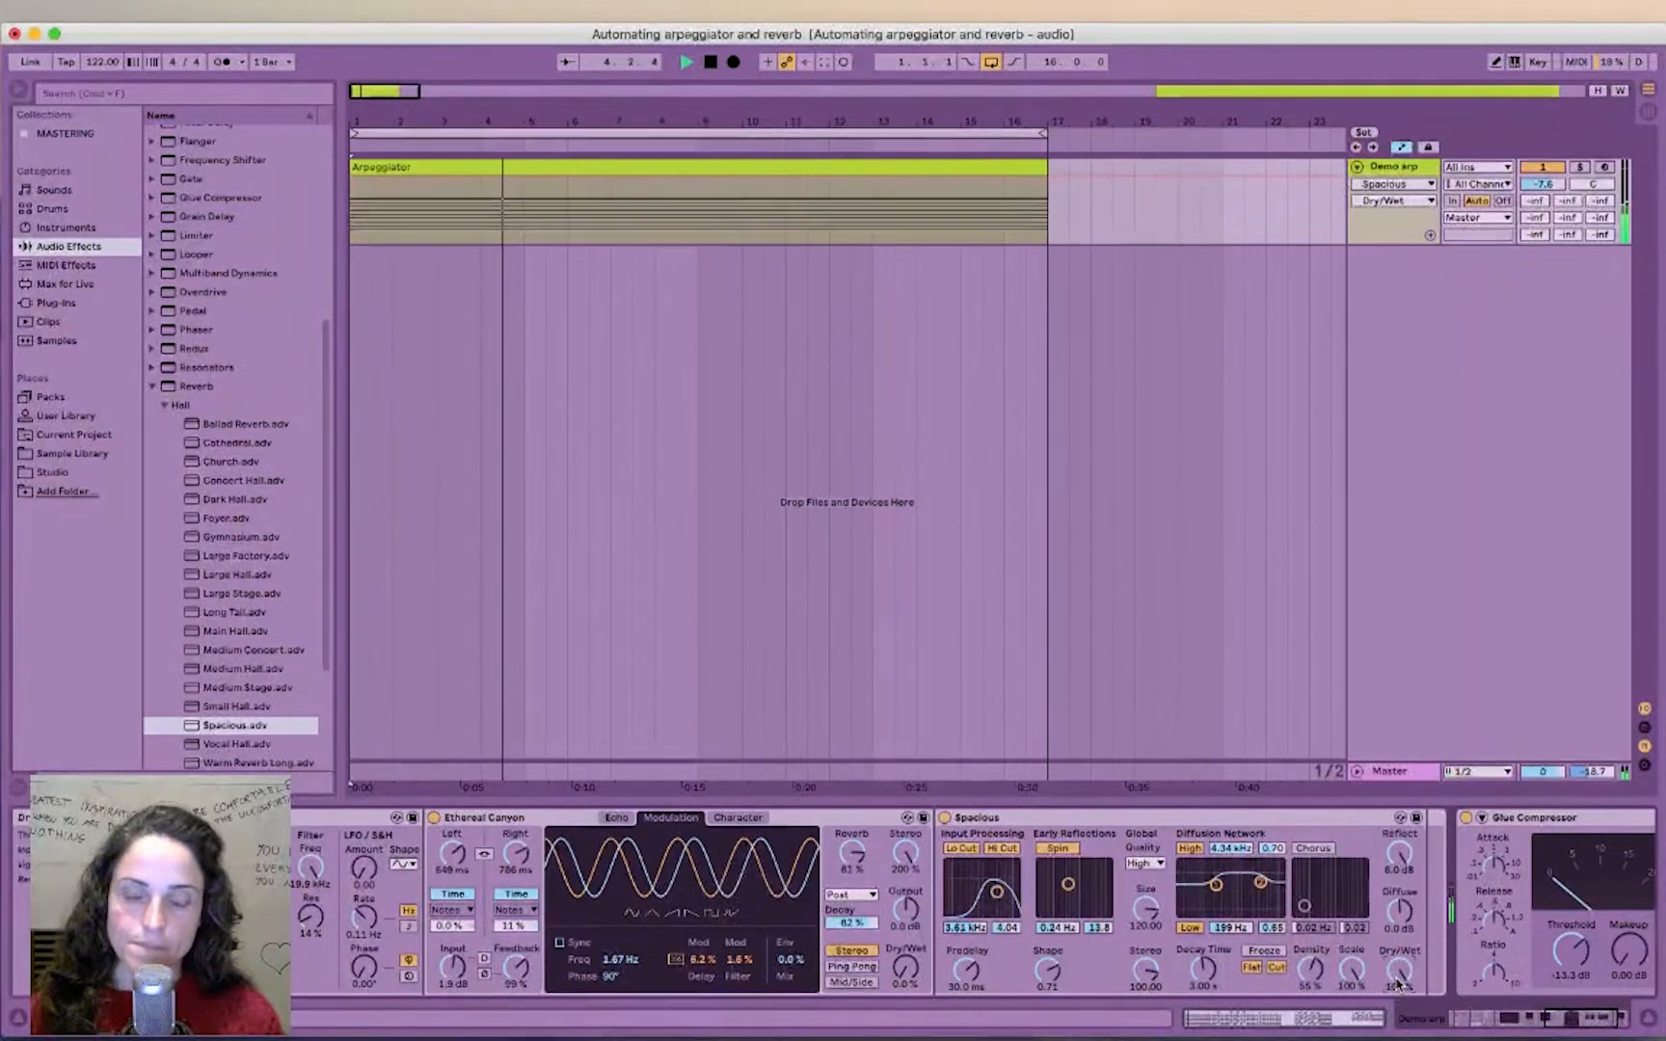
{"action": "left_click_drag", "start_coordinate": [1398, 982], "coordinate": [1398, 962]}
{"action": "key", "text": "space"}
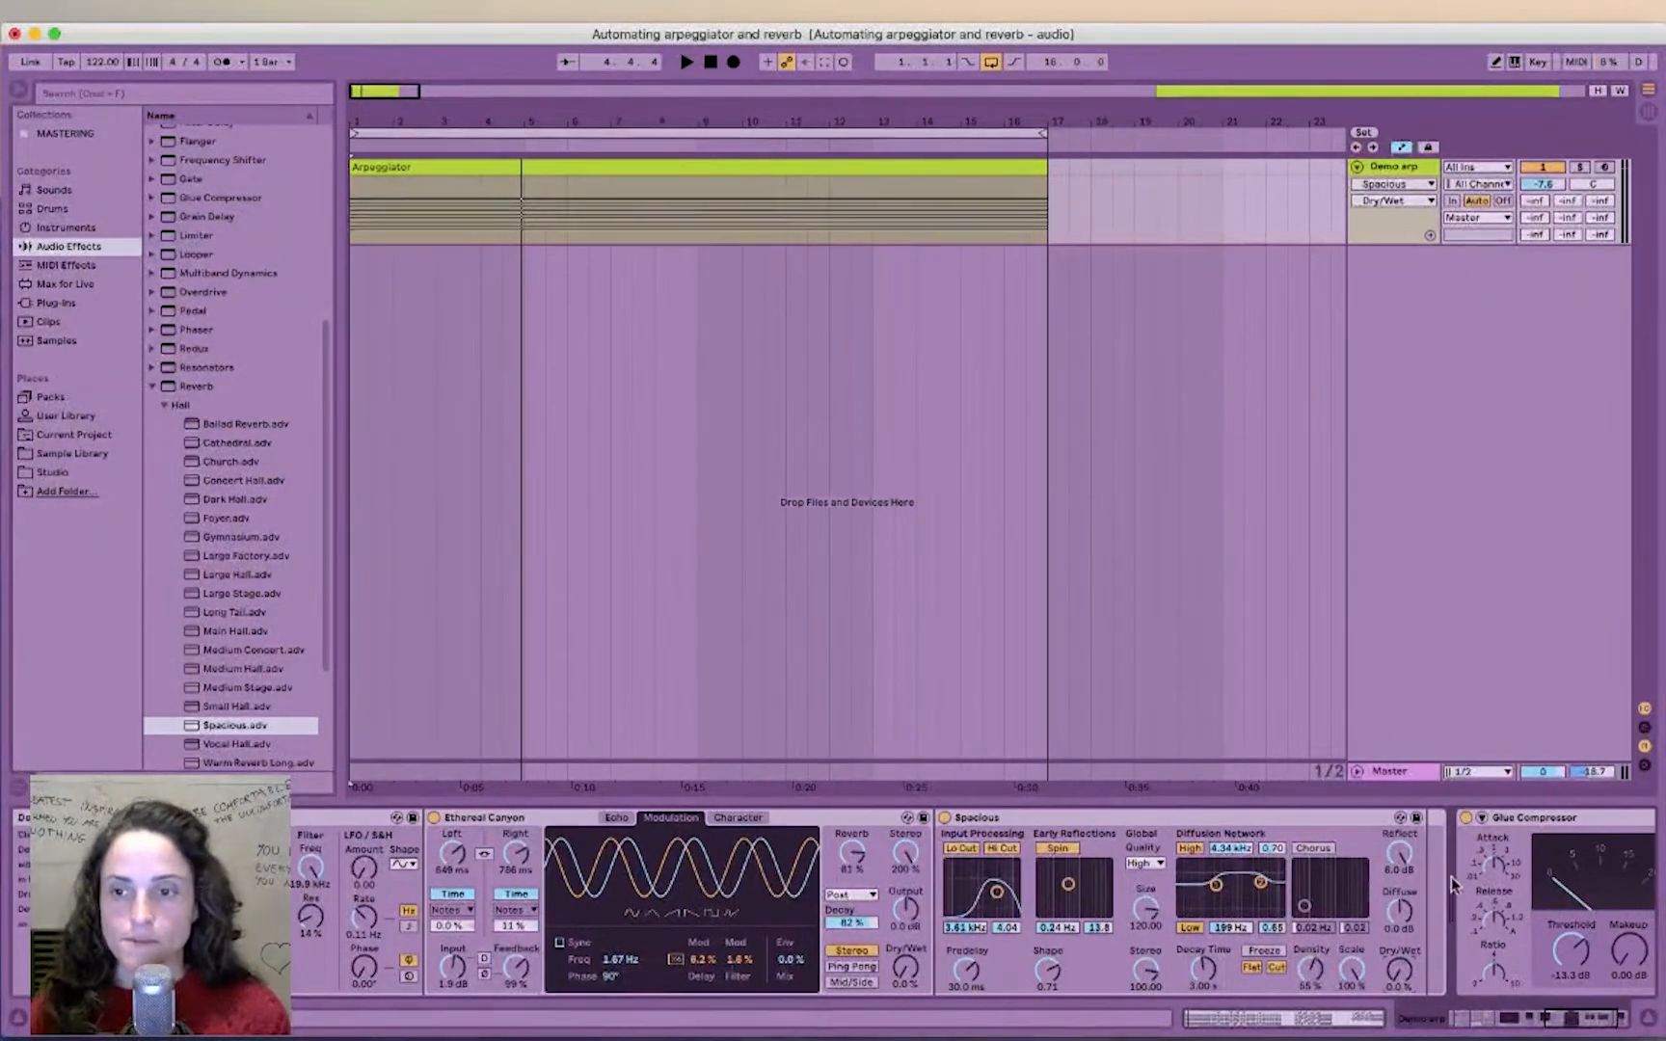
Step: Check the Glue Compressor closing the device chain, then switch the Arpeggiator device back on
{"action": "scroll", "coordinate": [1572, 829], "scroll_direction": "right", "scroll_amount": 4}
{"action": "left_click", "coordinate": [1429, 830]}
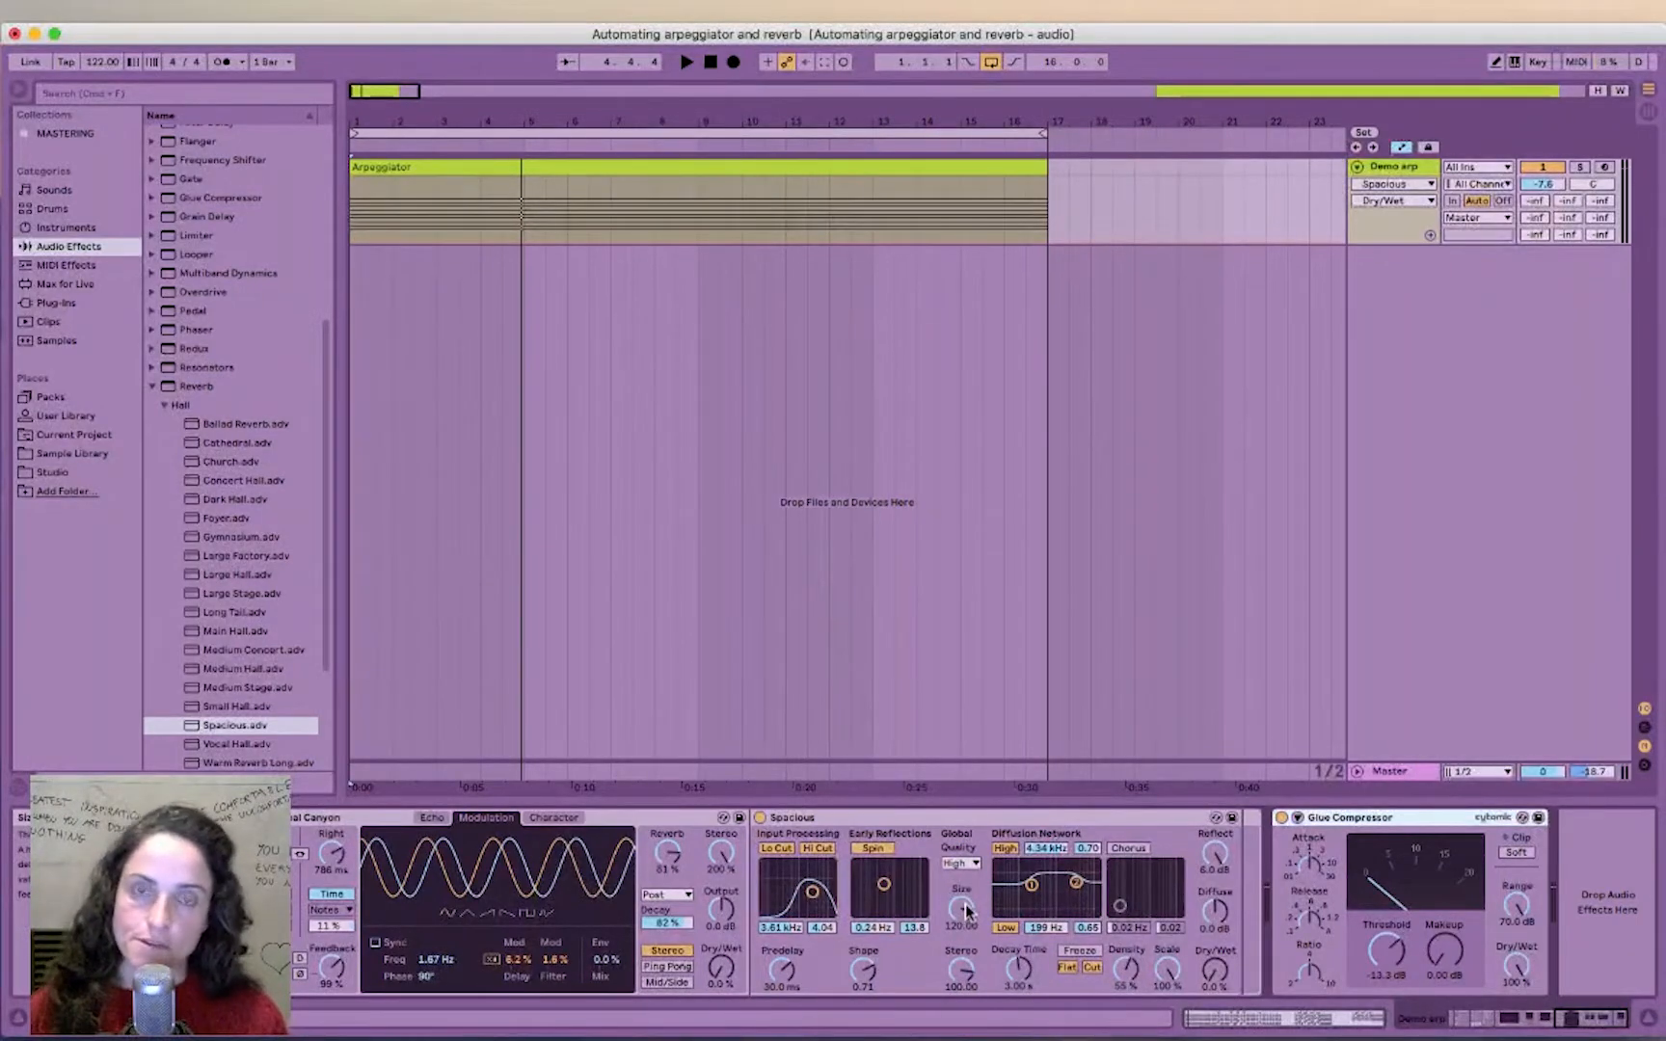
{"action": "scroll", "coordinate": [964, 906], "scroll_direction": "left", "scroll_amount": 10}
{"action": "scroll", "coordinate": [985, 914], "scroll_direction": "left", "scroll_amount": 10}
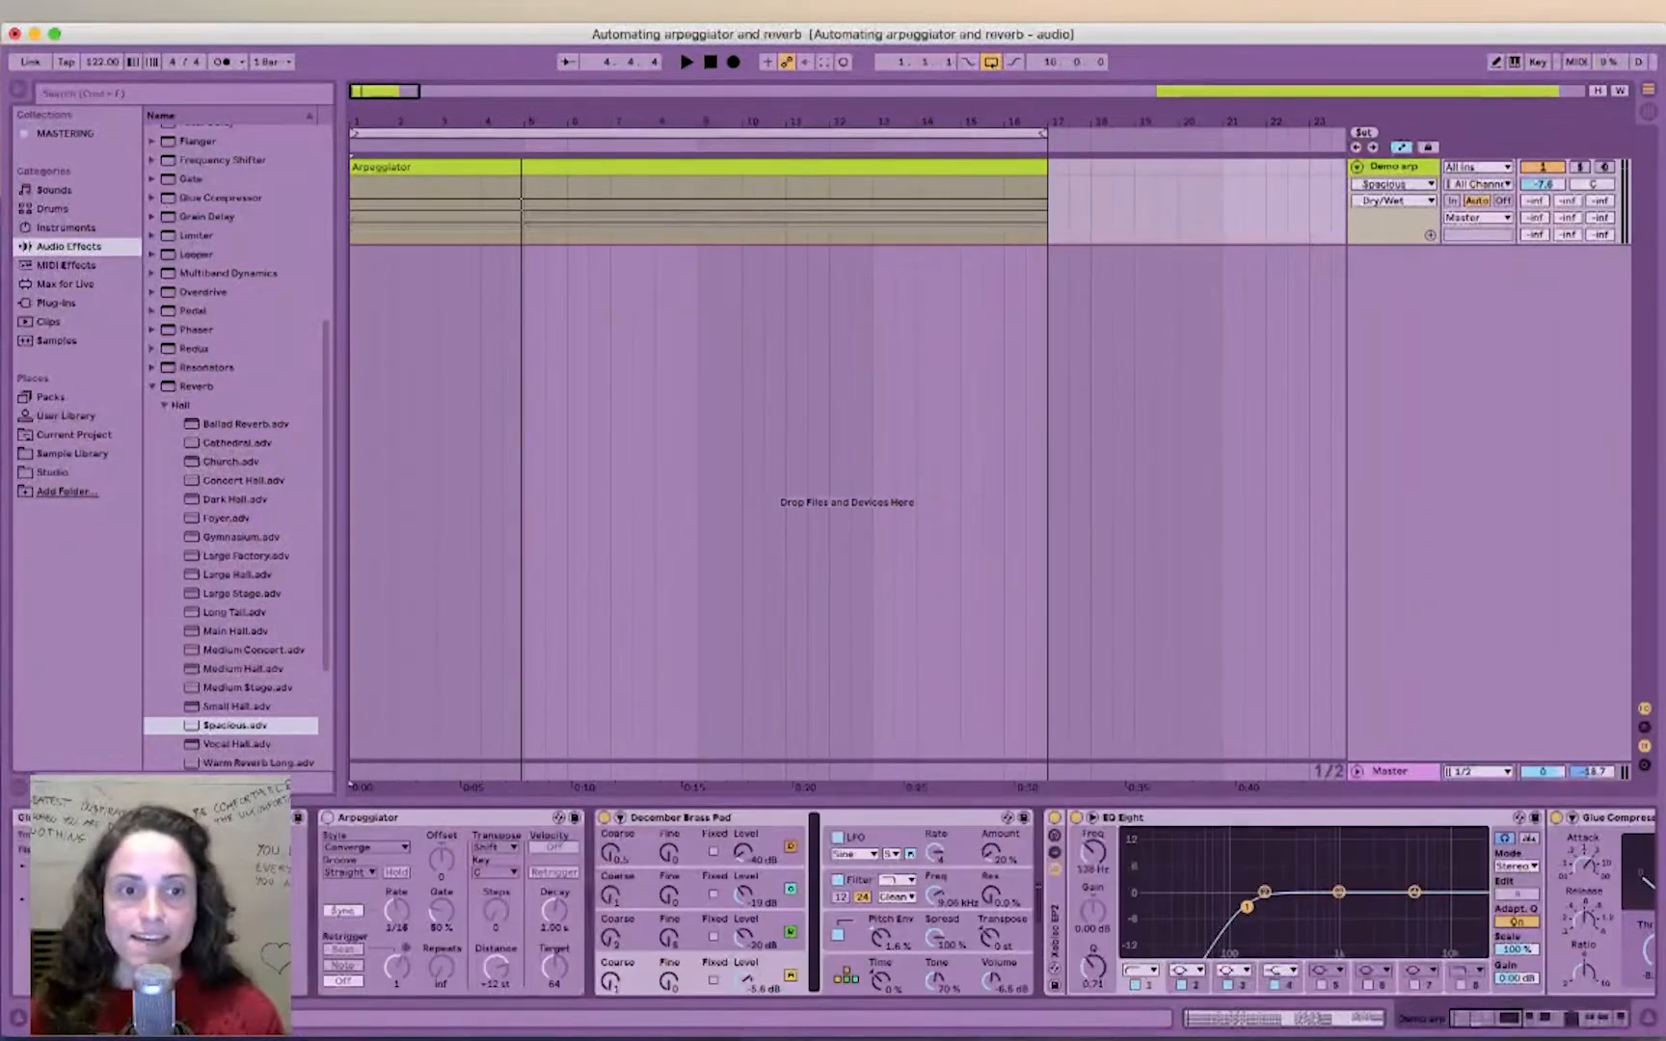
{"action": "left_click", "coordinate": [329, 818]}
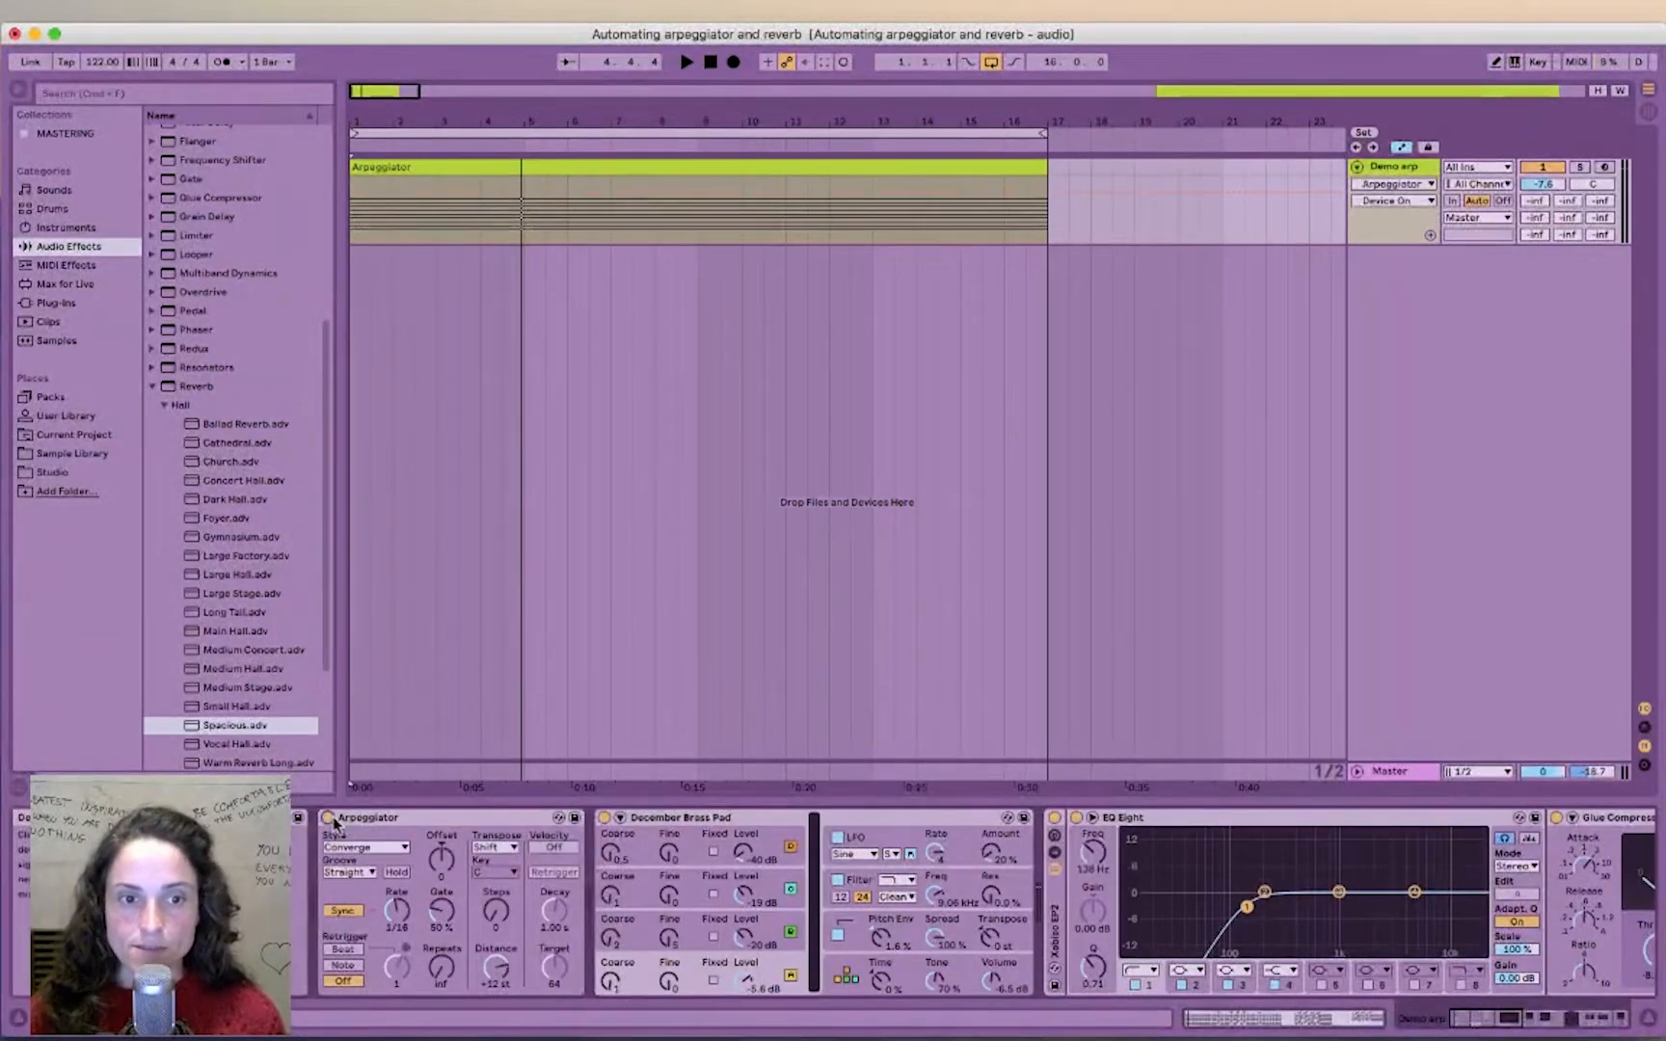
Step: Show the Arpeggiator's Style automation in a new lane and make the Demo arp track's upper Style lane taller
{"action": "right_click", "coordinate": [376, 852]}
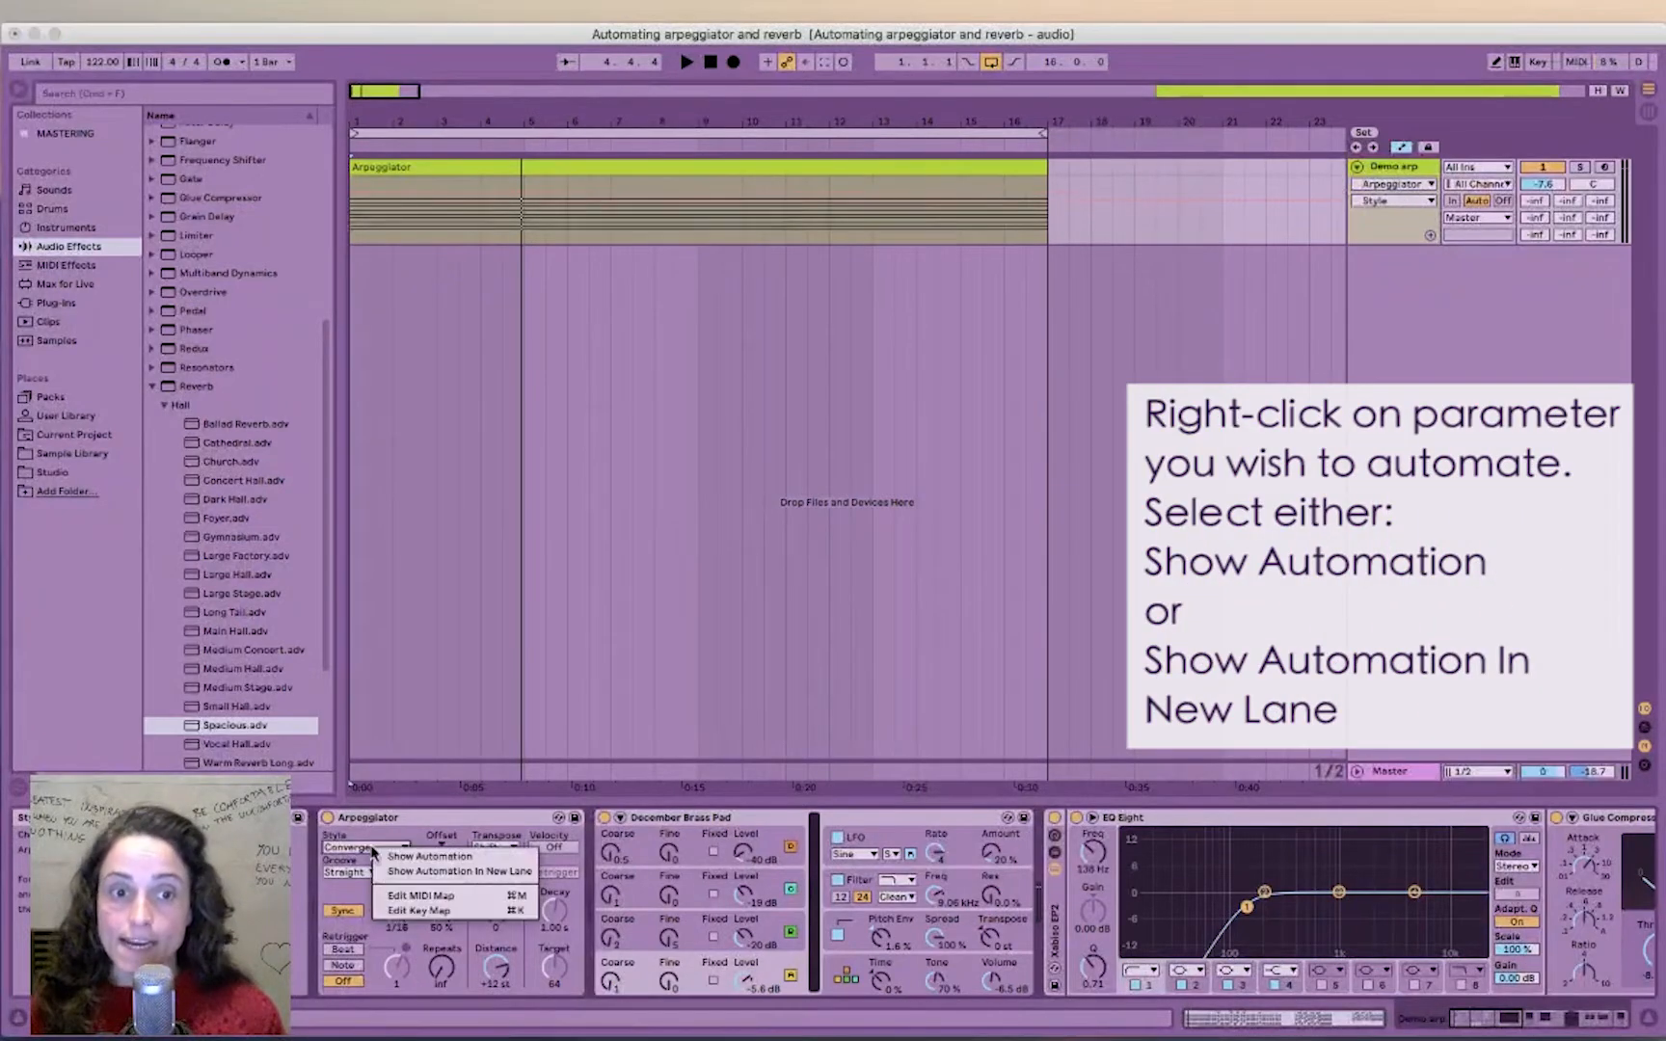
{"action": "left_click", "coordinate": [398, 872]}
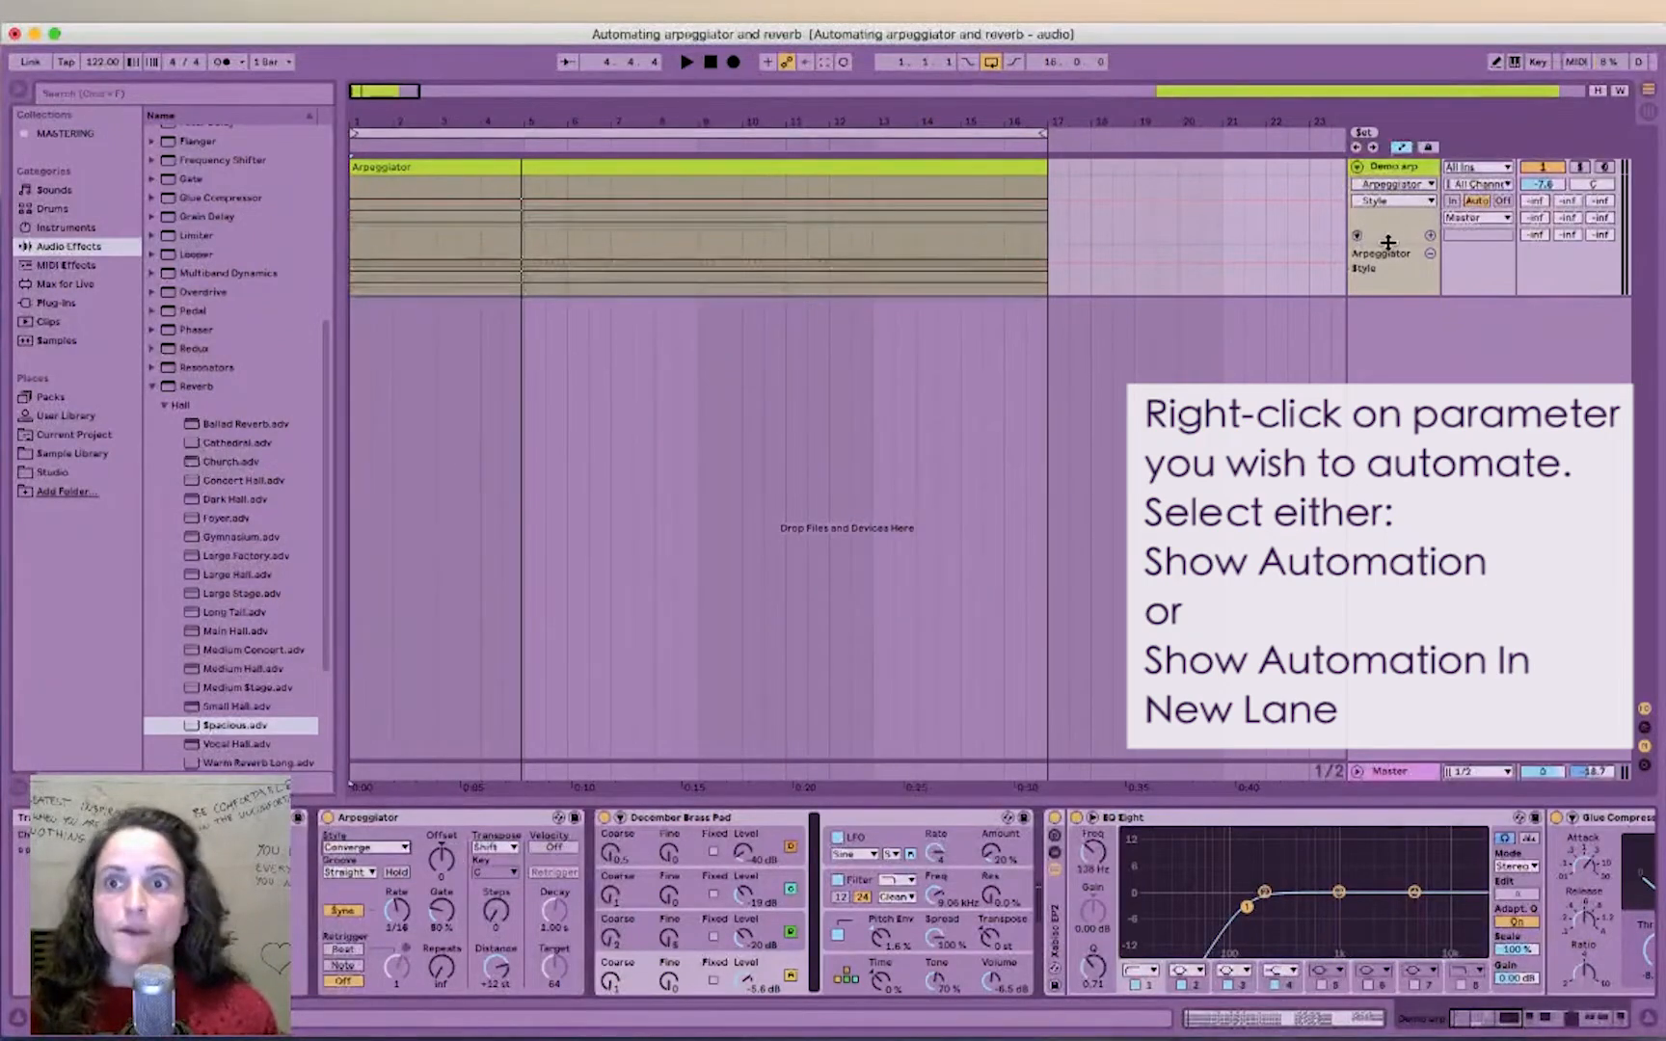
{"action": "left_click_drag", "start_coordinate": [1389, 247], "coordinate": [1390, 321]}
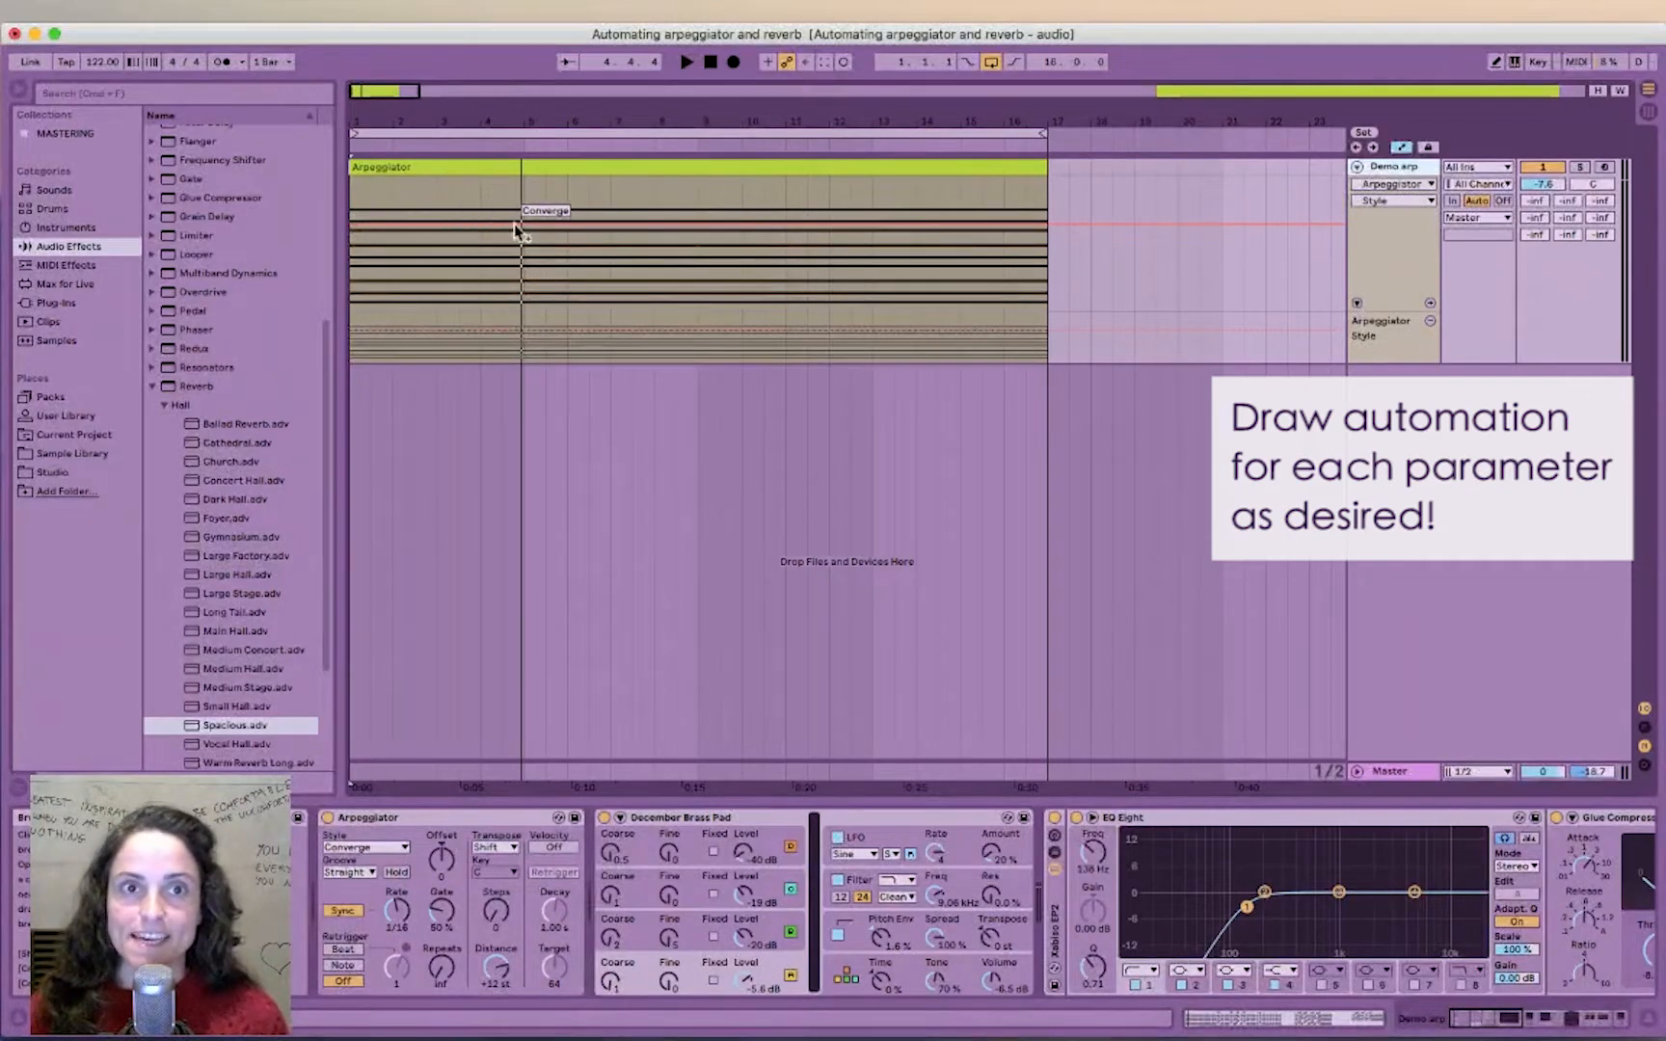
Step: Draw stepped Style automation that changes from Converge to Diverge at bar 7 and to further styles at bars 9, 11 and 13
{"action": "left_click_drag", "start_coordinate": [517, 229], "coordinate": [591, 232]}
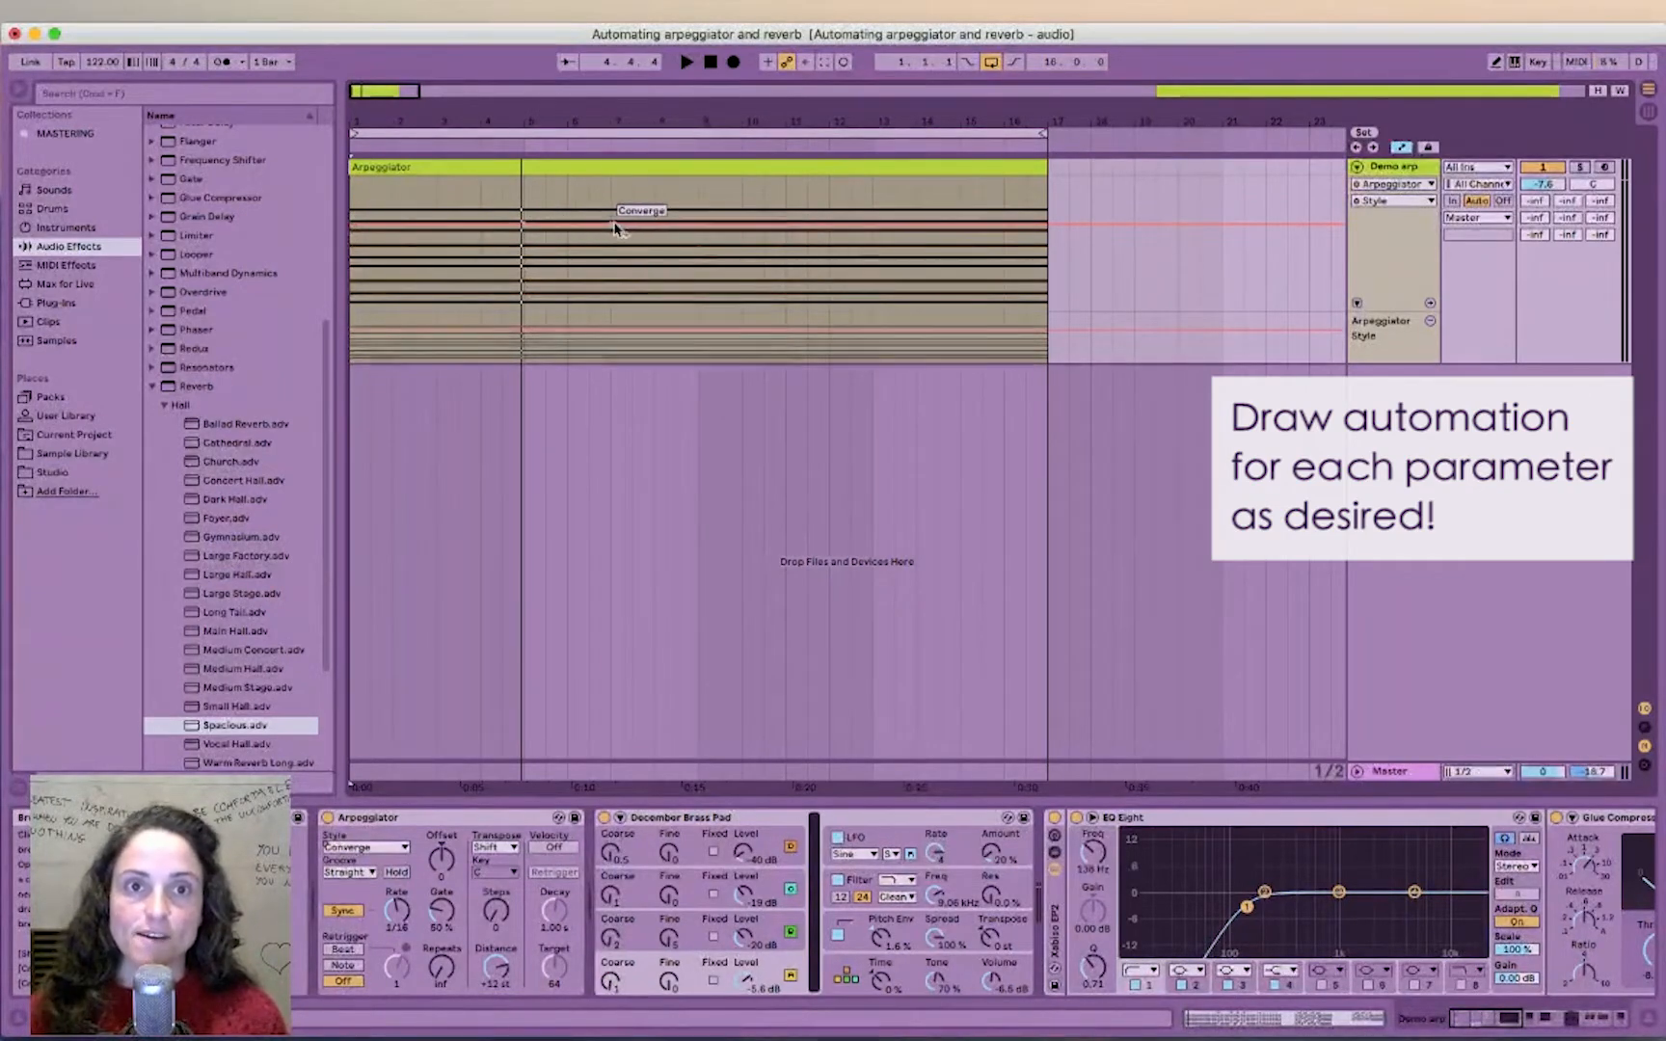
{"action": "left_click", "coordinate": [615, 226]}
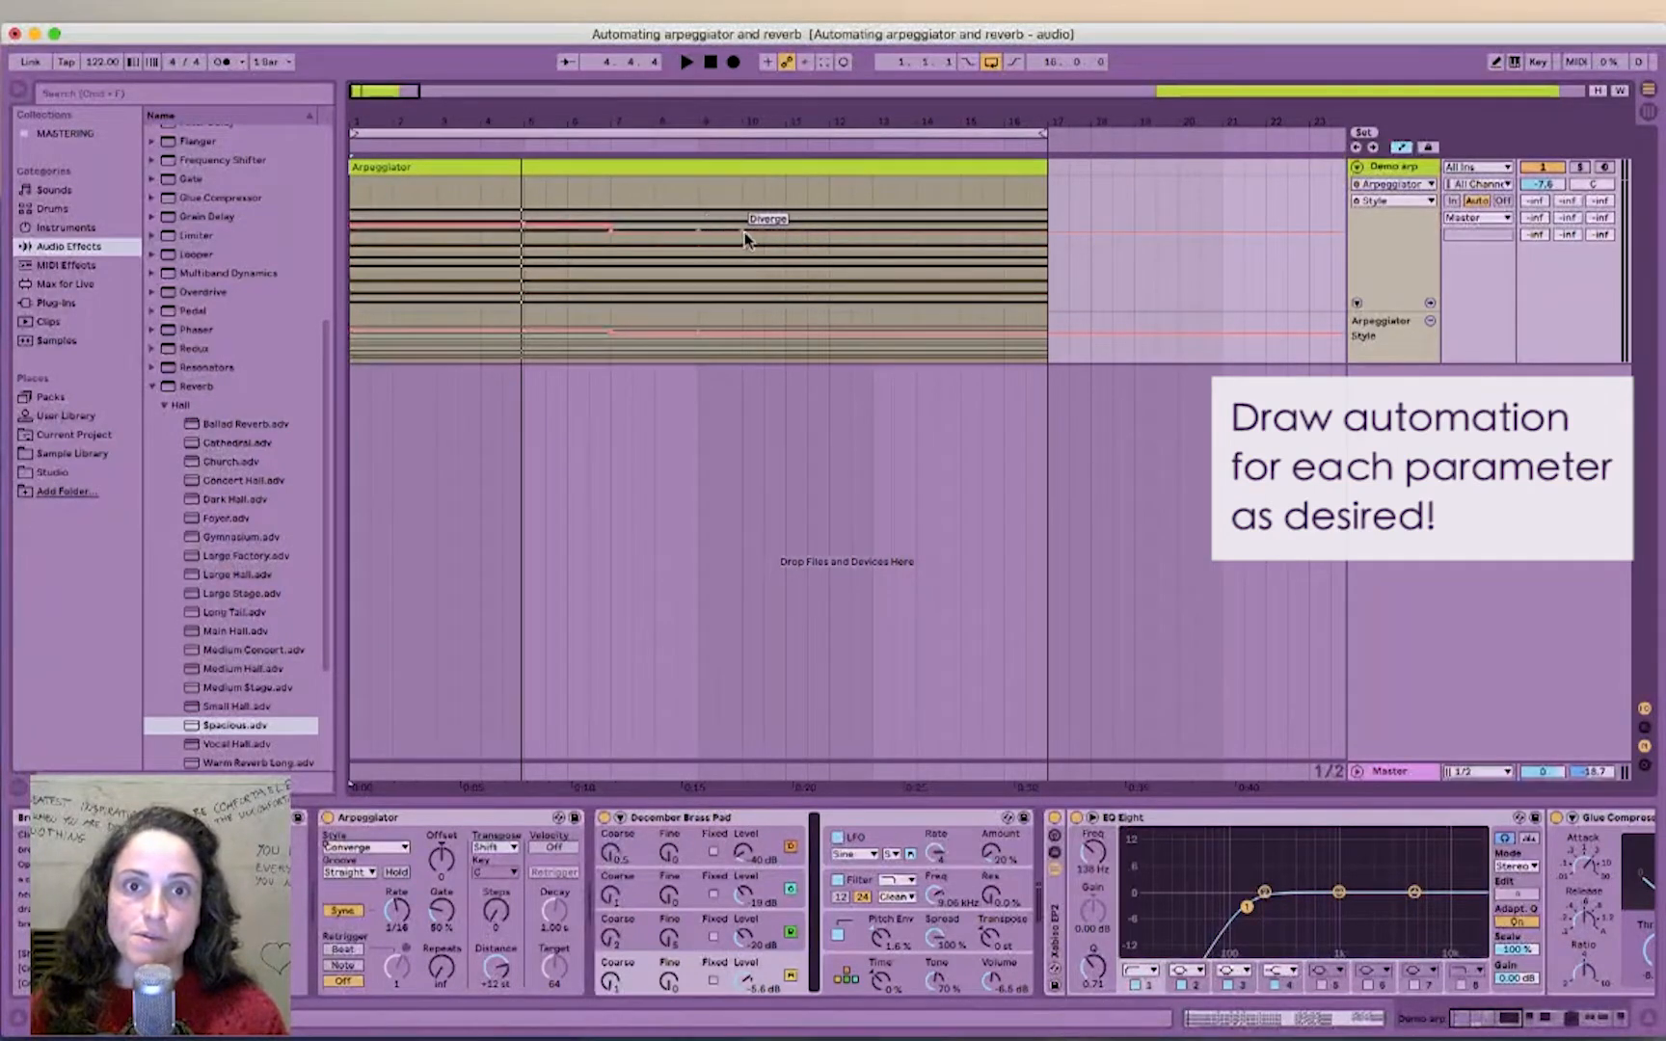
{"action": "left_click_drag", "start_coordinate": [776, 231], "coordinate": [904, 275]}
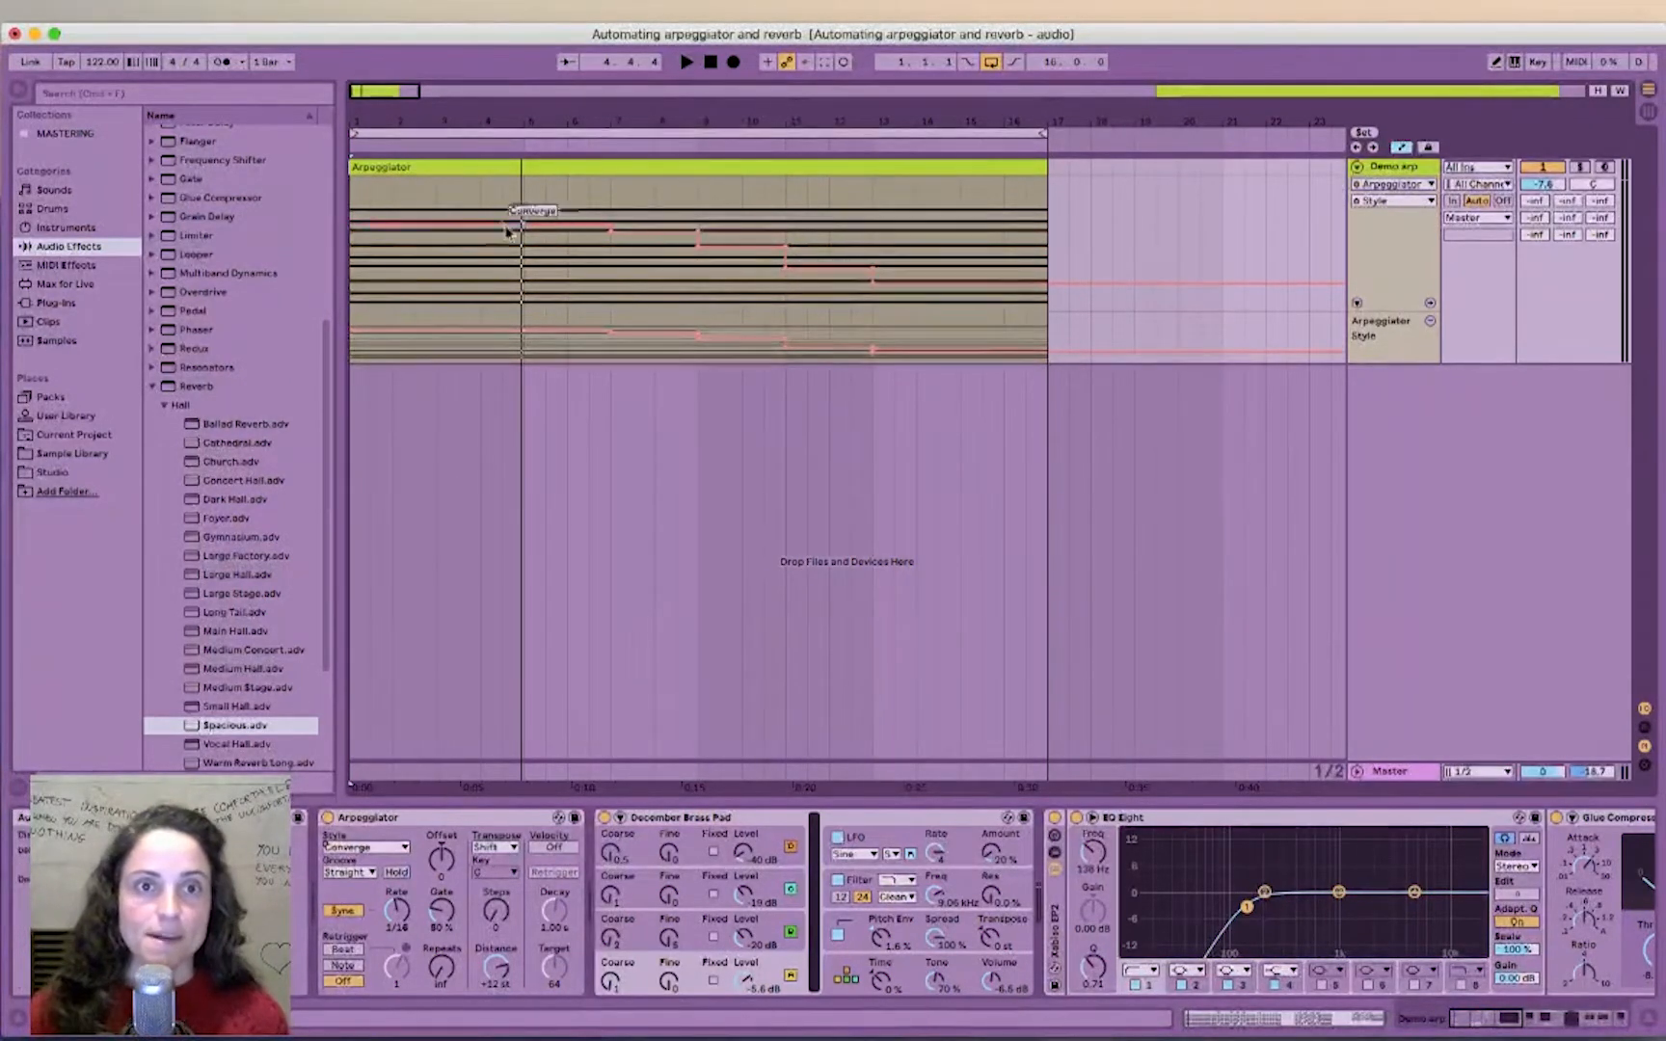
Step: Show the Arpeggiator's Synced Rate automation in a new lane and make that lane much taller
{"action": "right_click", "coordinate": [396, 912]}
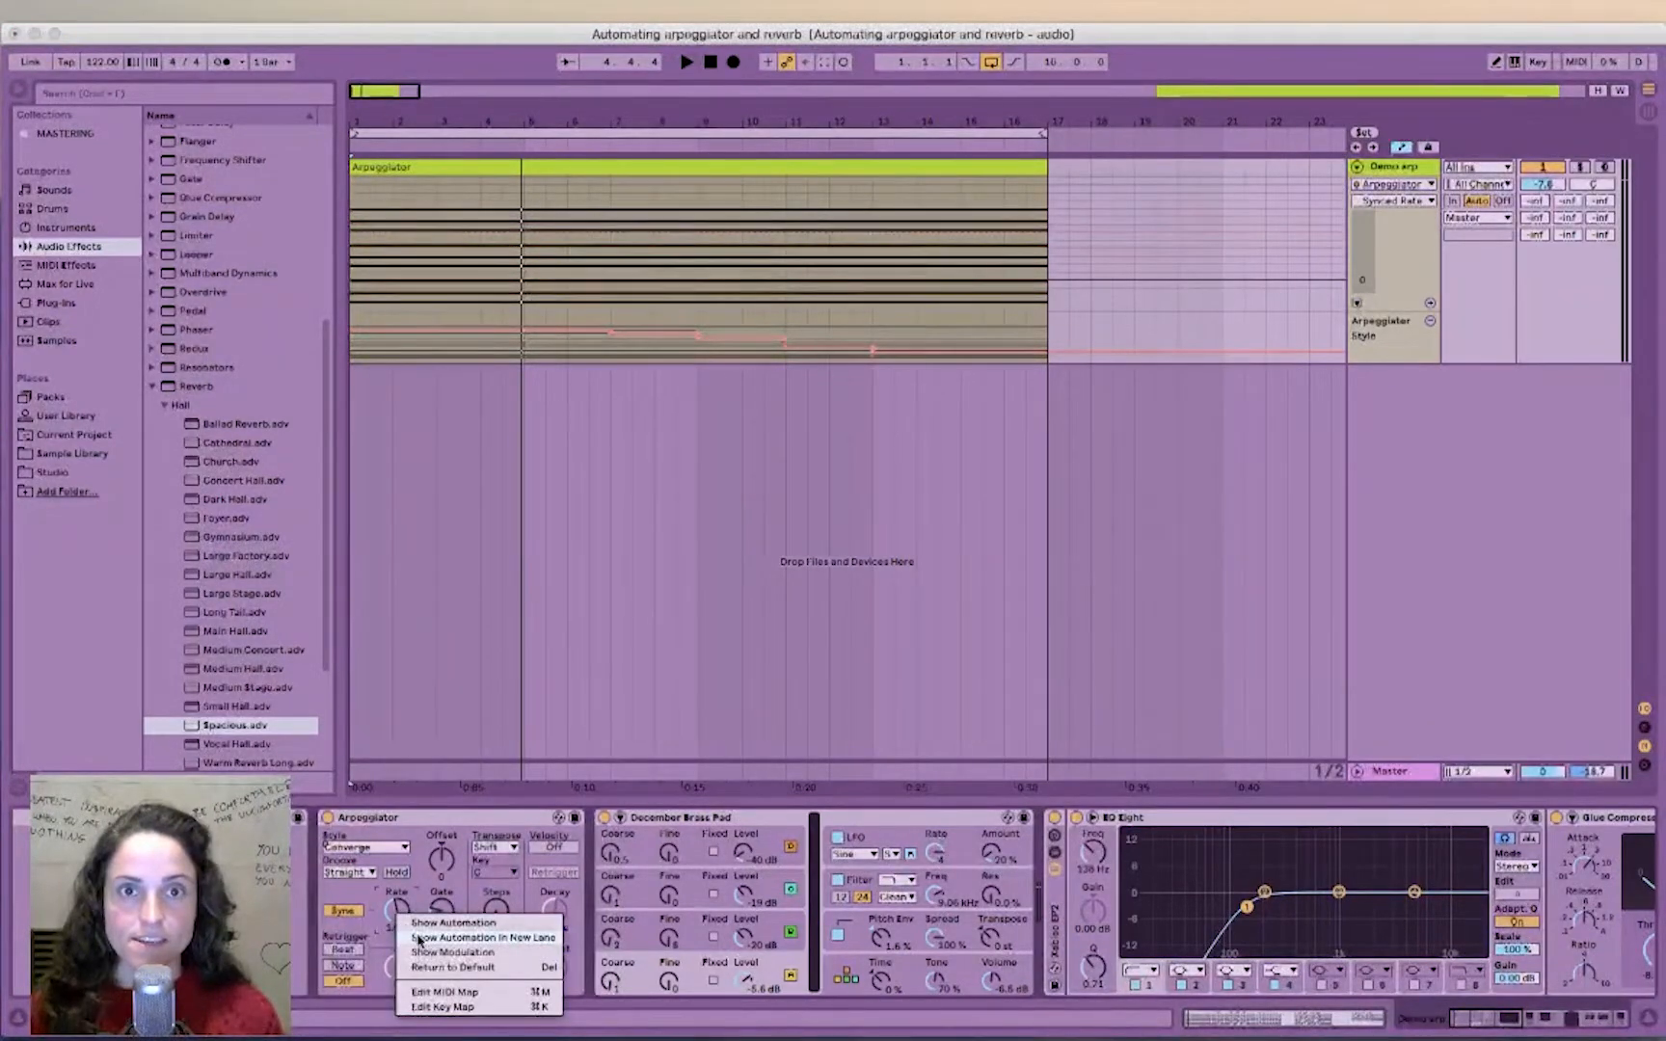
{"action": "left_click", "coordinate": [421, 938]}
{"action": "left_click_drag", "start_coordinate": [1392, 236], "coordinate": [1395, 458]}
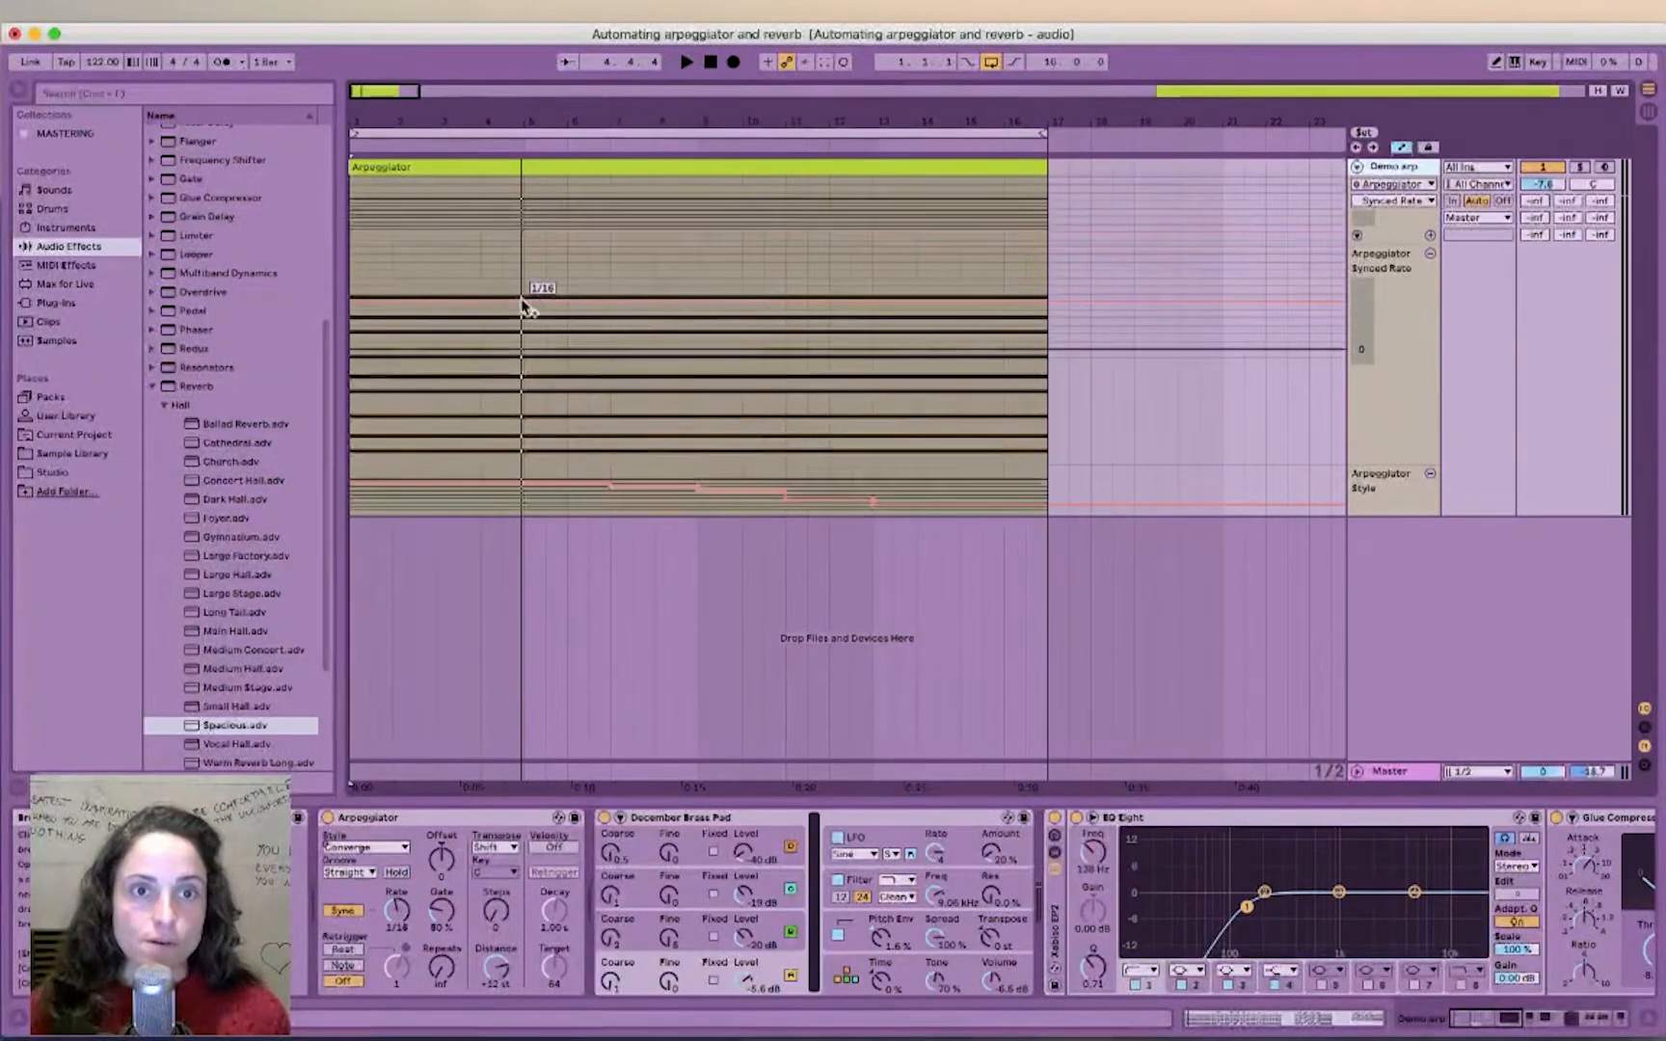
Step: Draw stepped Synced Rate automation from 1/8 to 1/16 at bar 5, with faster rates at bars 7, 9, 11, 13 and 15
{"action": "left_click_drag", "start_coordinate": [528, 307], "coordinate": [525, 288]}
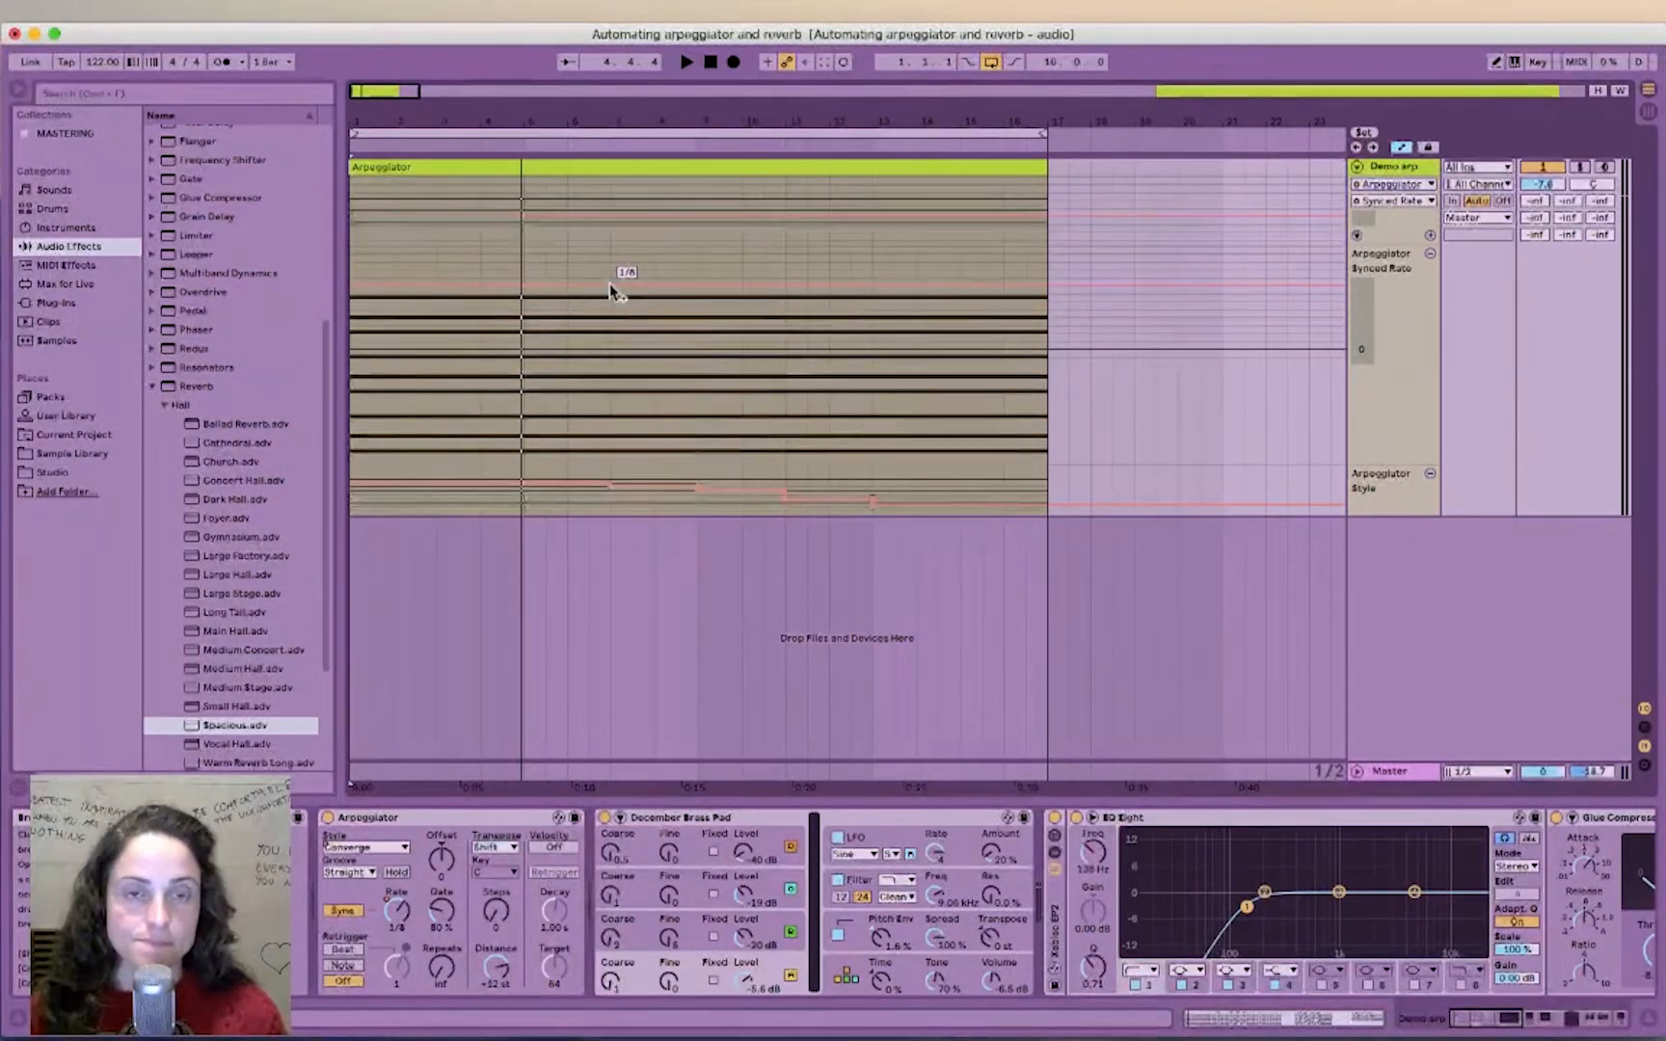
{"action": "left_click_drag", "start_coordinate": [610, 286], "coordinate": [525, 303]}
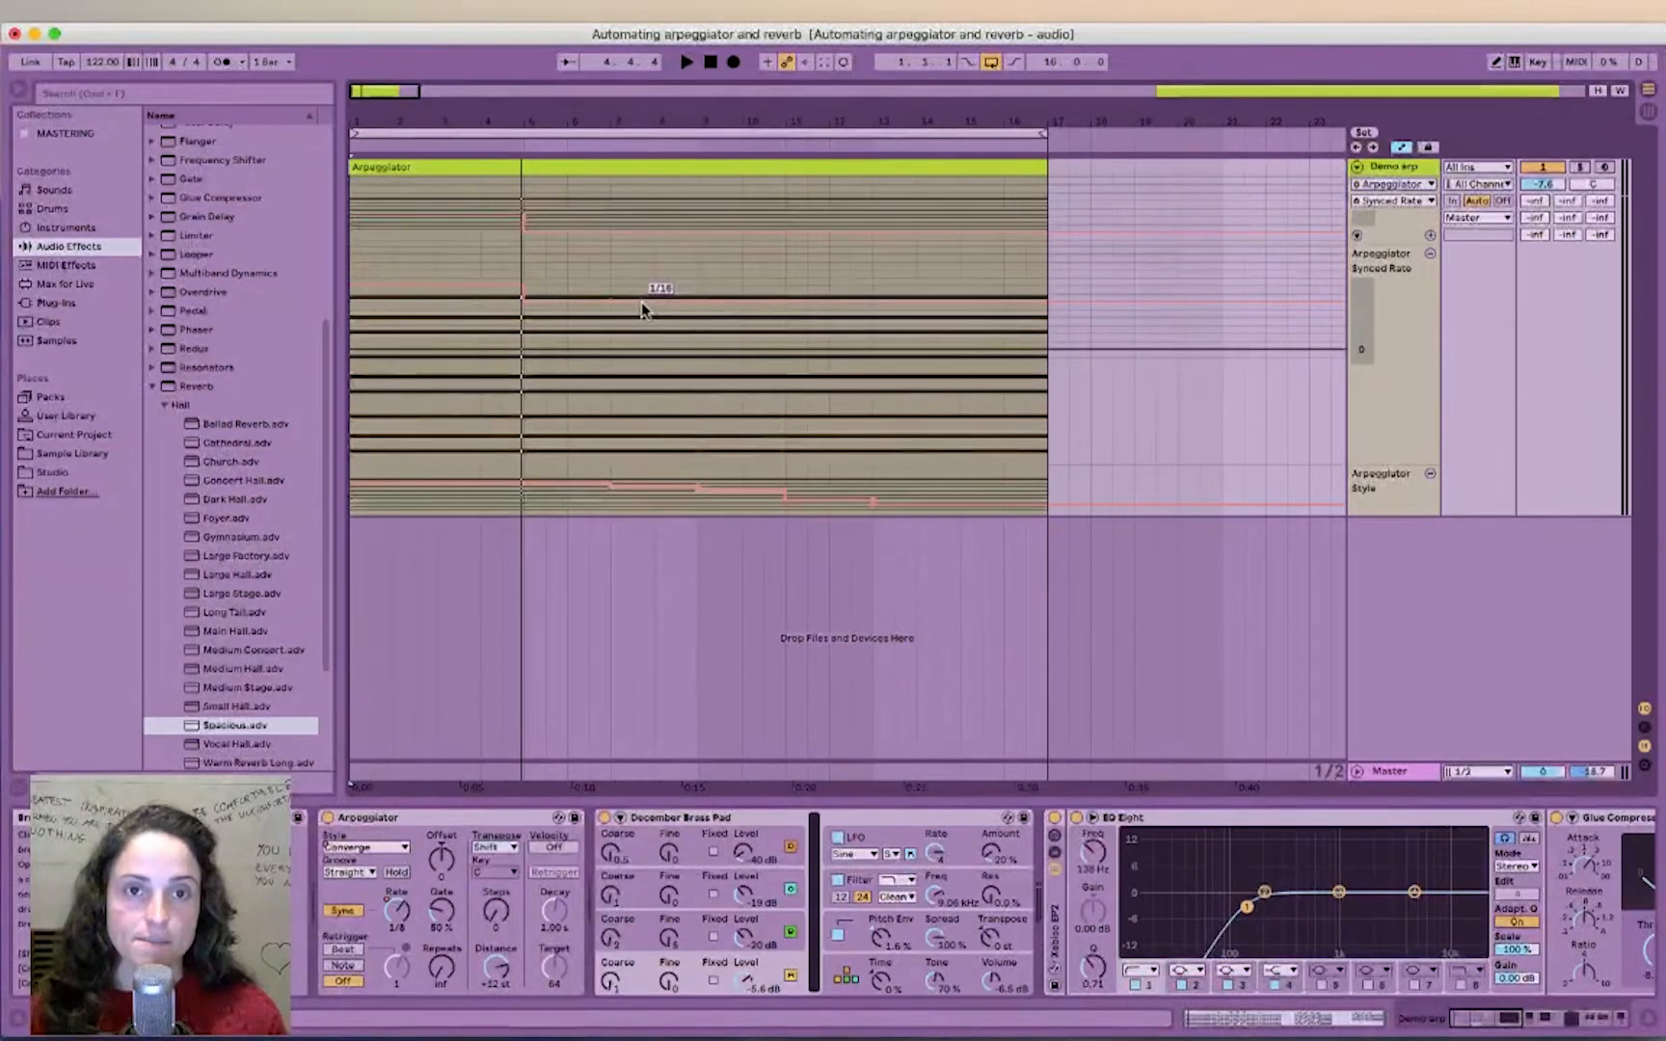
{"action": "left_click_drag", "start_coordinate": [702, 303], "coordinate": [611, 319]}
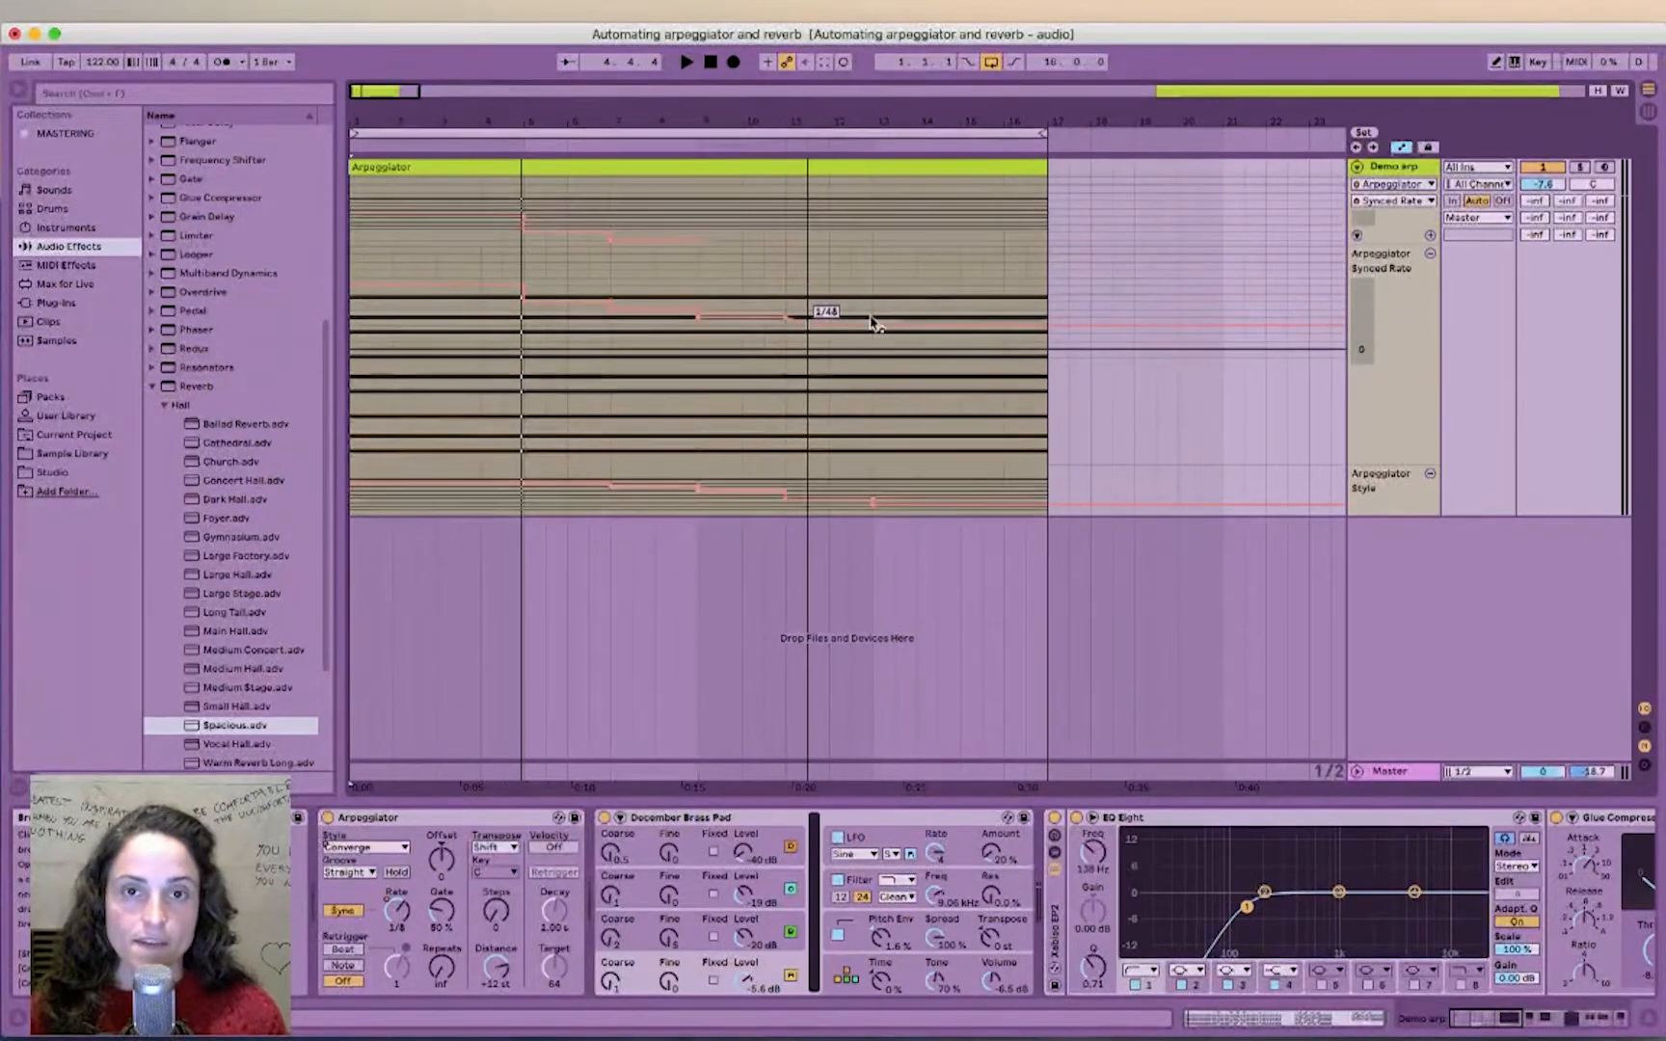
{"action": "mouse_move", "coordinate": [870, 323]}
{"action": "left_mouse_down"}
{"action": "mouse_move", "coordinate": [839, 318]}
{"action": "mouse_move", "coordinate": [963, 337]}
{"action": "left_mouse_up"}
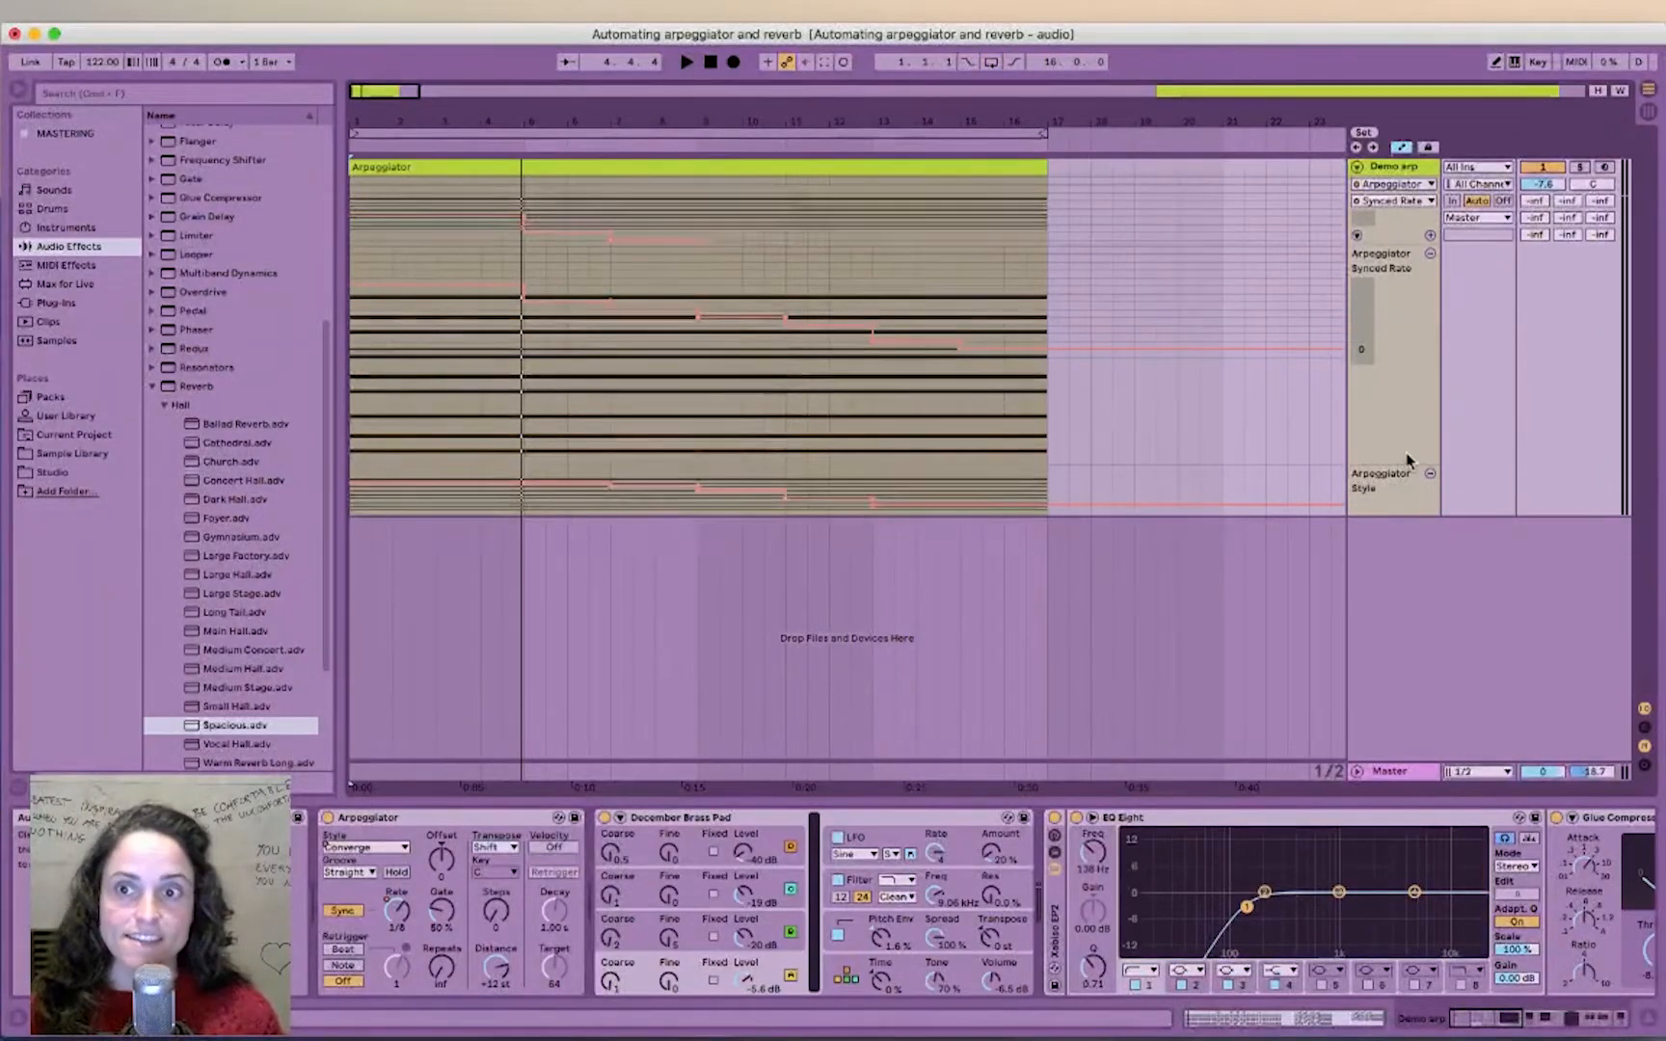
Step: Shorten the Synced Rate lane, show the Arpeggiator's Transpose Steps automation in a new lane and make that lane taller
{"action": "left_click_drag", "start_coordinate": [1401, 468], "coordinate": [1396, 344]}
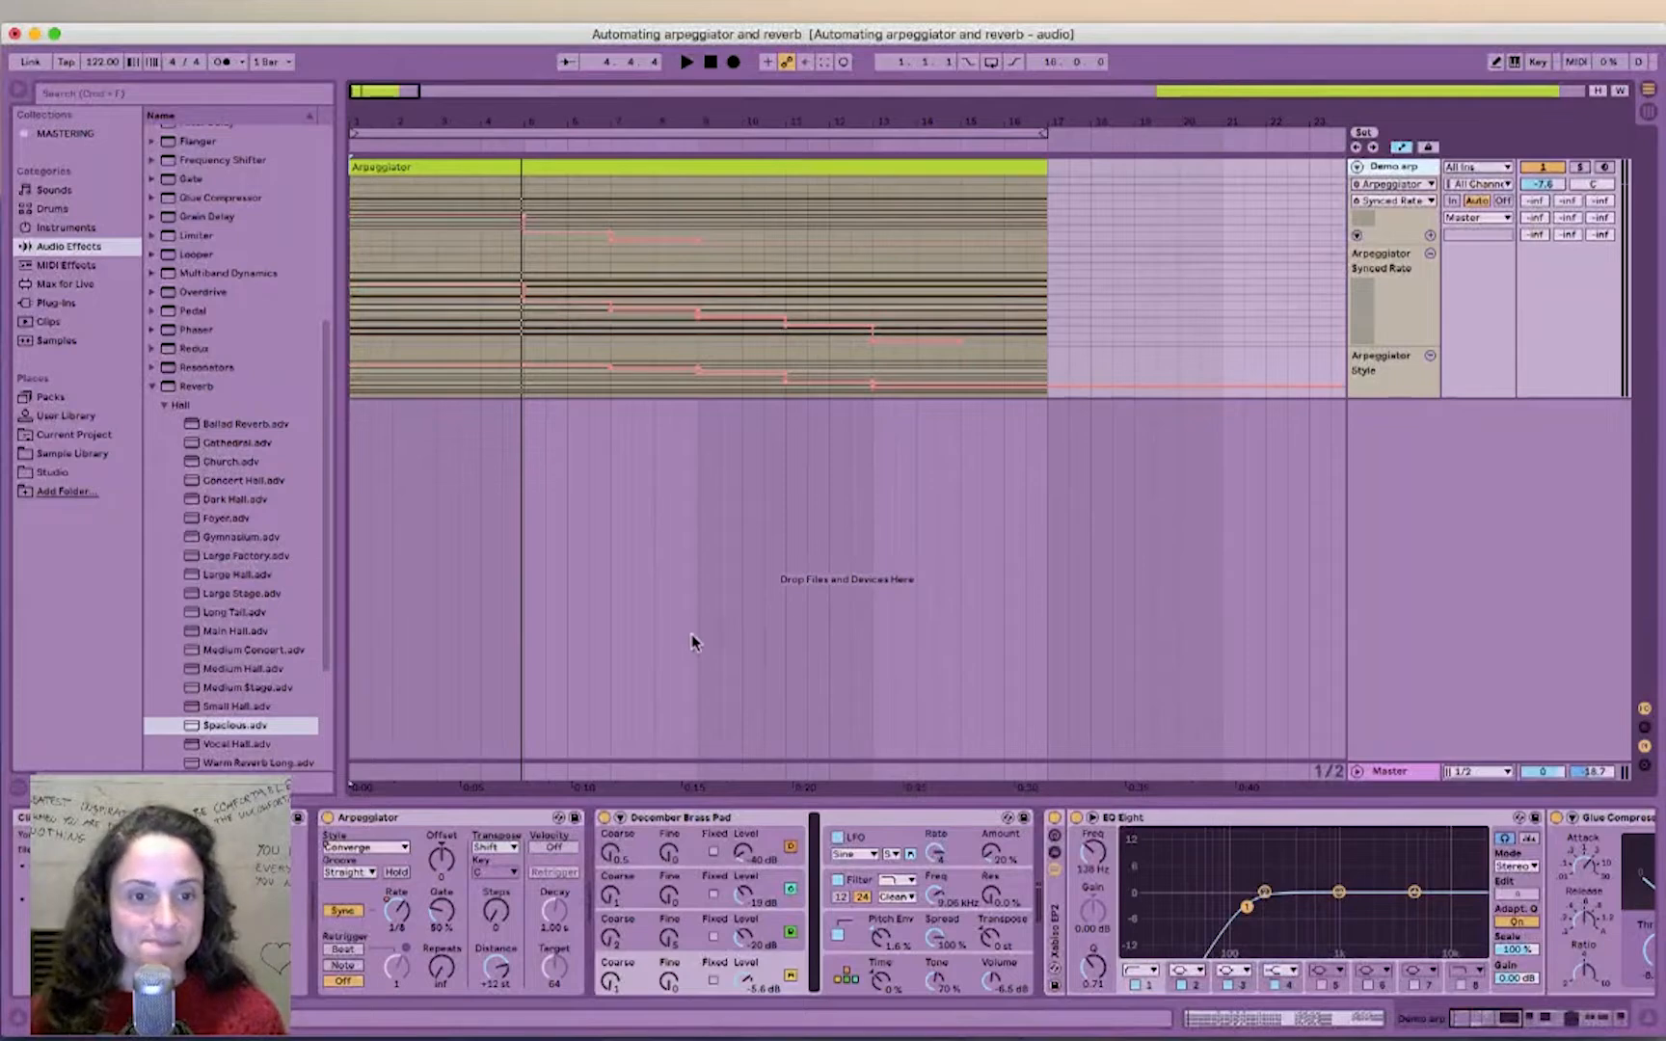
{"action": "right_click", "coordinate": [496, 911]}
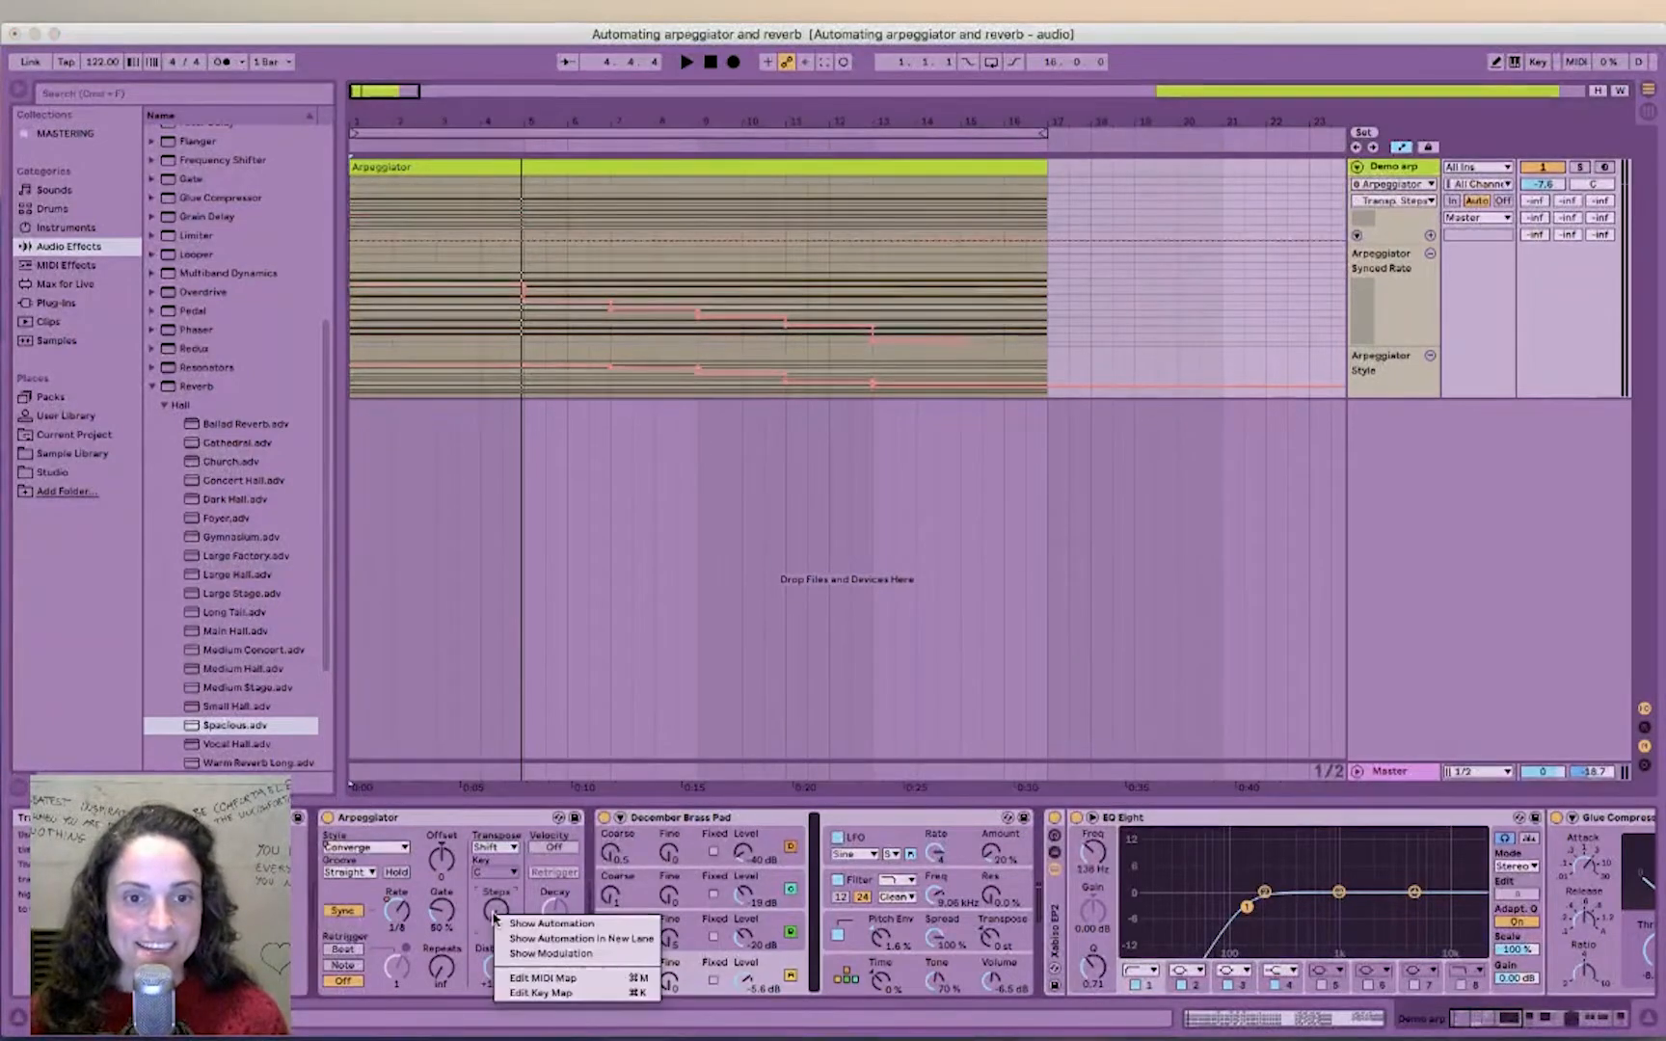
{"action": "left_click", "coordinate": [540, 939]}
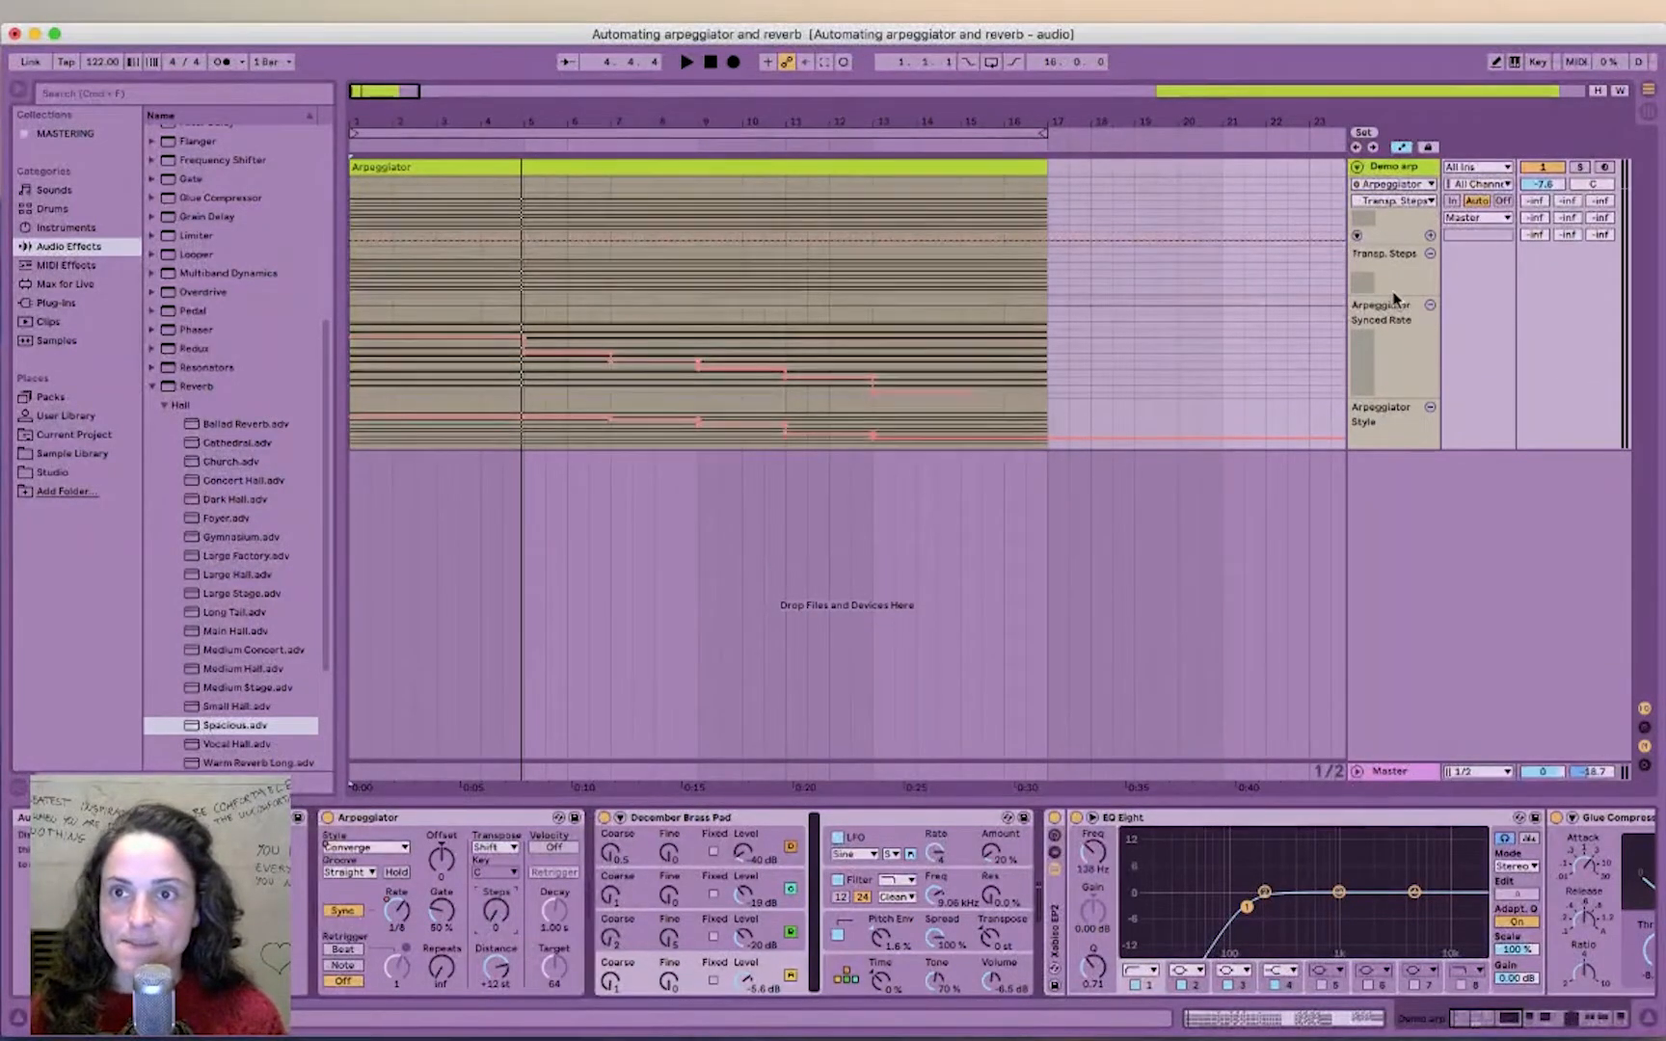
{"action": "left_click_drag", "start_coordinate": [1396, 299], "coordinate": [1400, 355]}
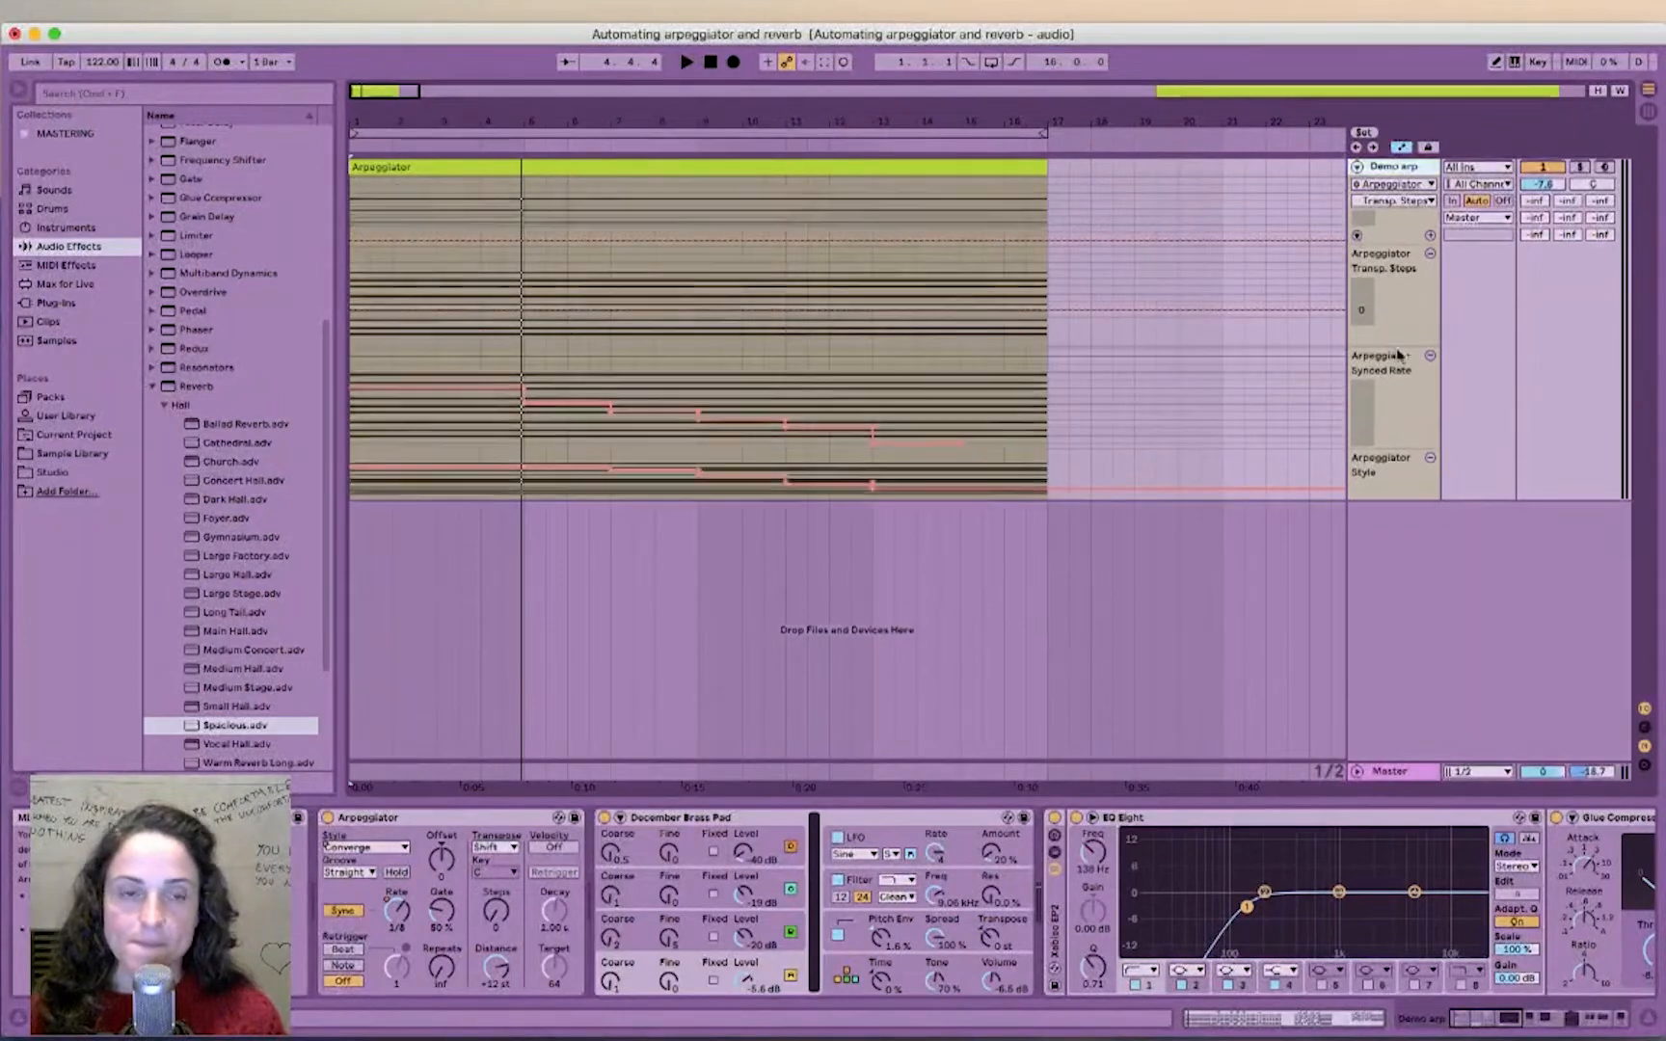
Step: Draw stepped Transpose Steps automation rising to 1 at bar 3 and to 2 at bar 7, with further rises at bars 9 and 13
{"action": "left_click", "coordinate": [485, 311]}
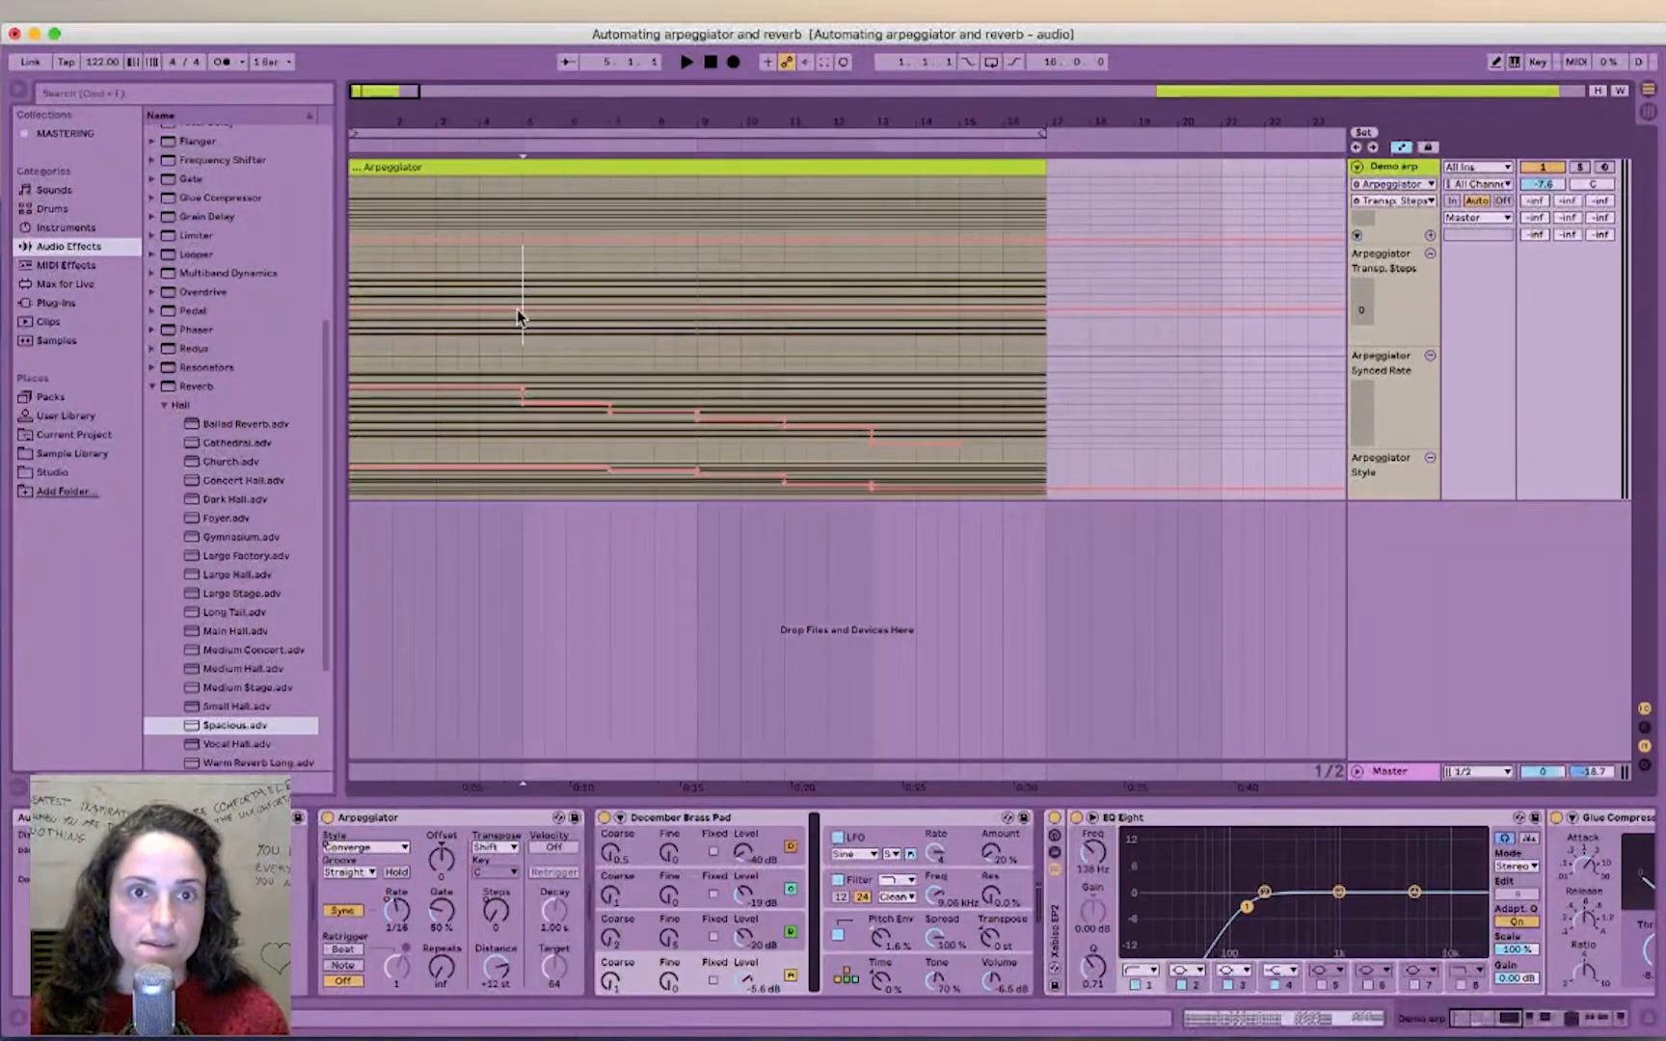
{"action": "left_click_drag", "start_coordinate": [522, 310], "coordinate": [613, 306]}
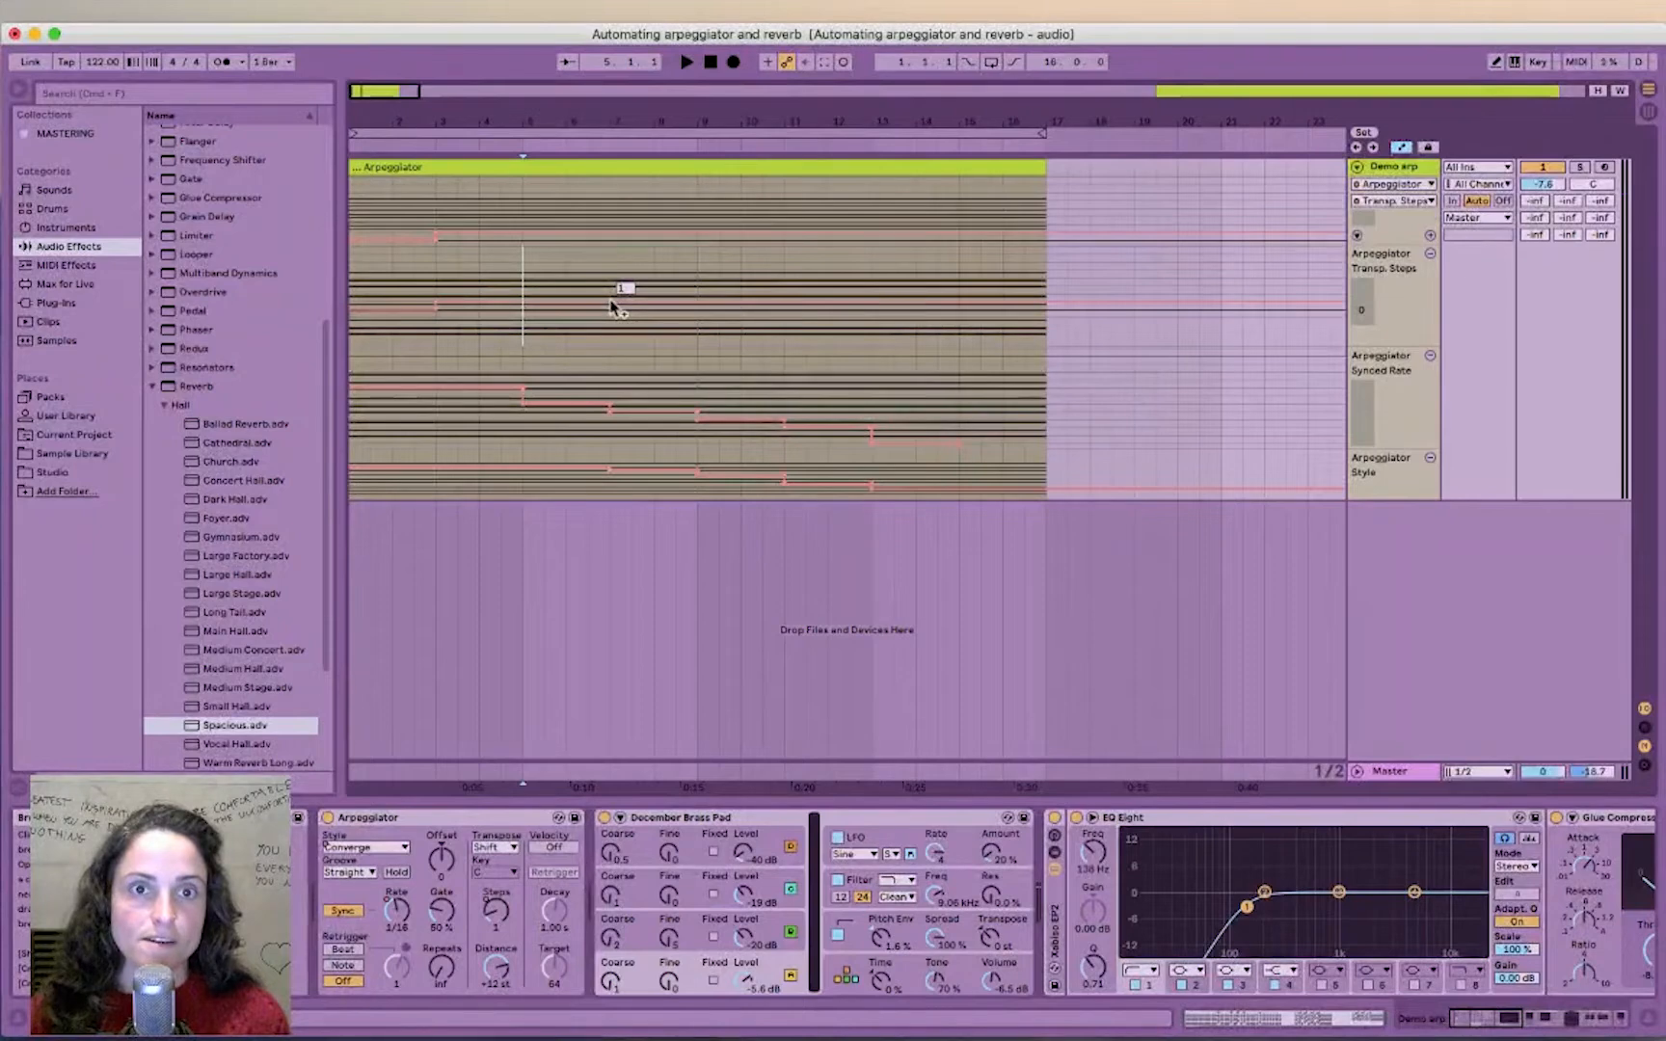
{"action": "left_click", "coordinate": [611, 303]}
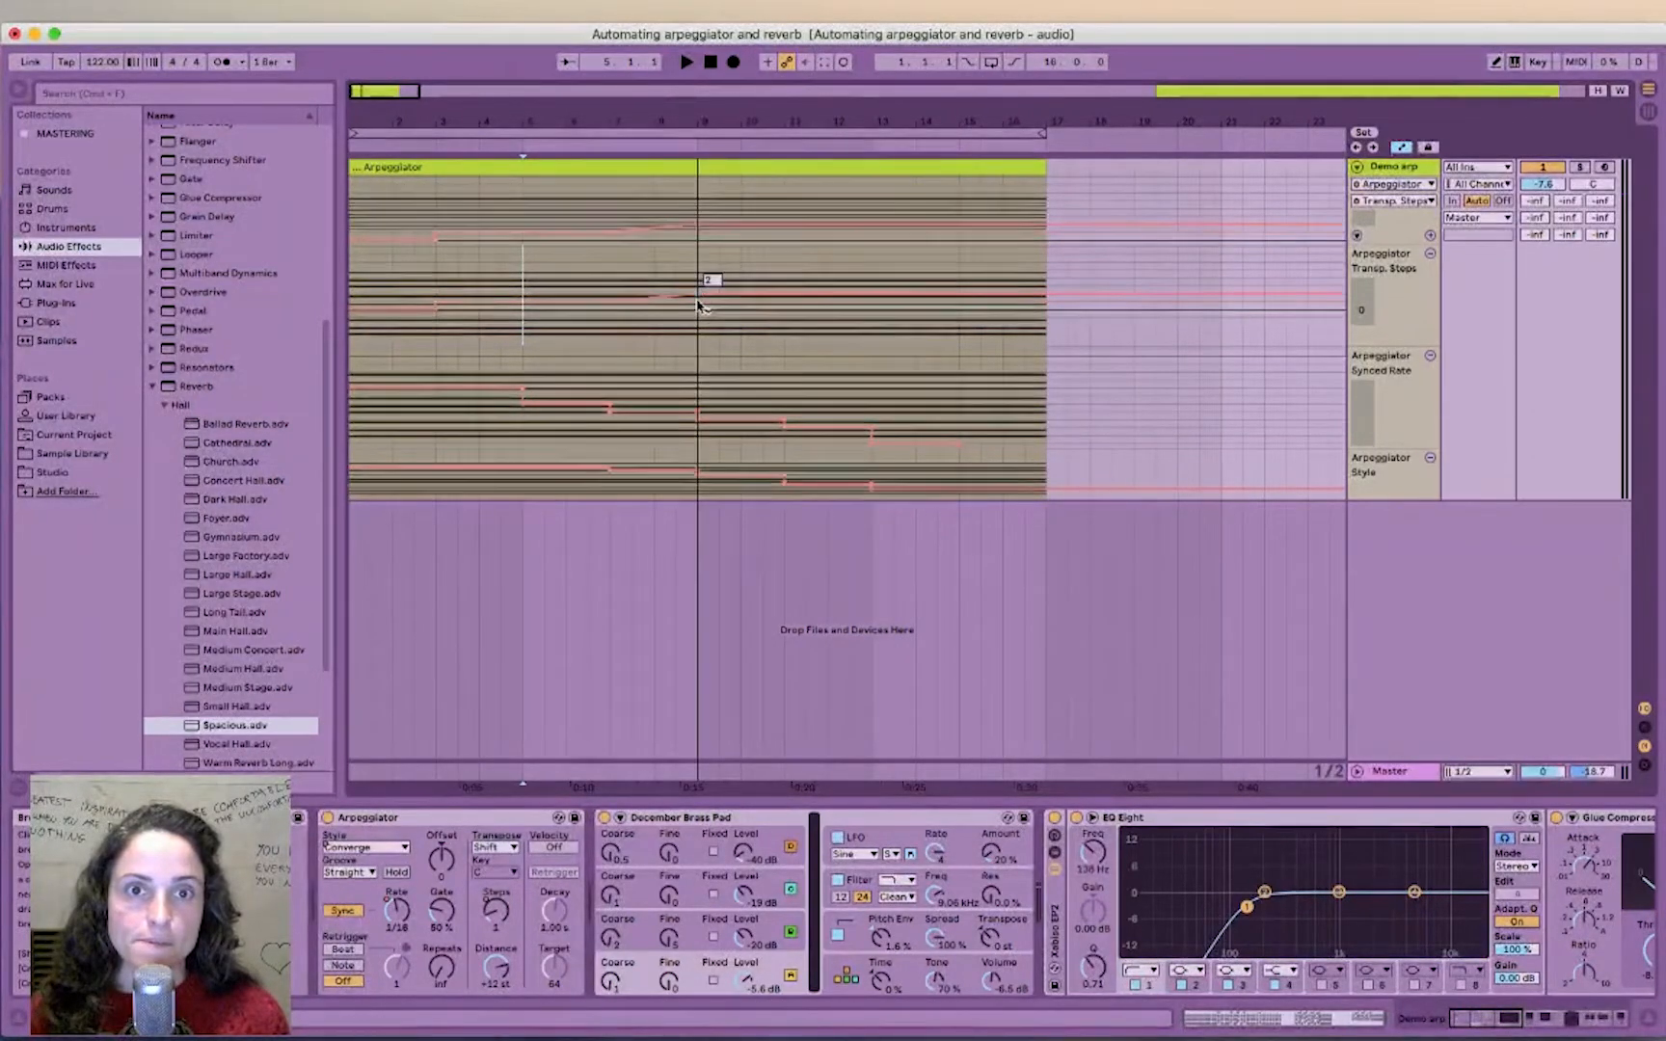
{"action": "mouse_move", "coordinate": [697, 300]}
{"action": "left_mouse_down"}
{"action": "mouse_move", "coordinate": [611, 295]}
{"action": "mouse_move", "coordinate": [698, 287]}
{"action": "left_mouse_up"}
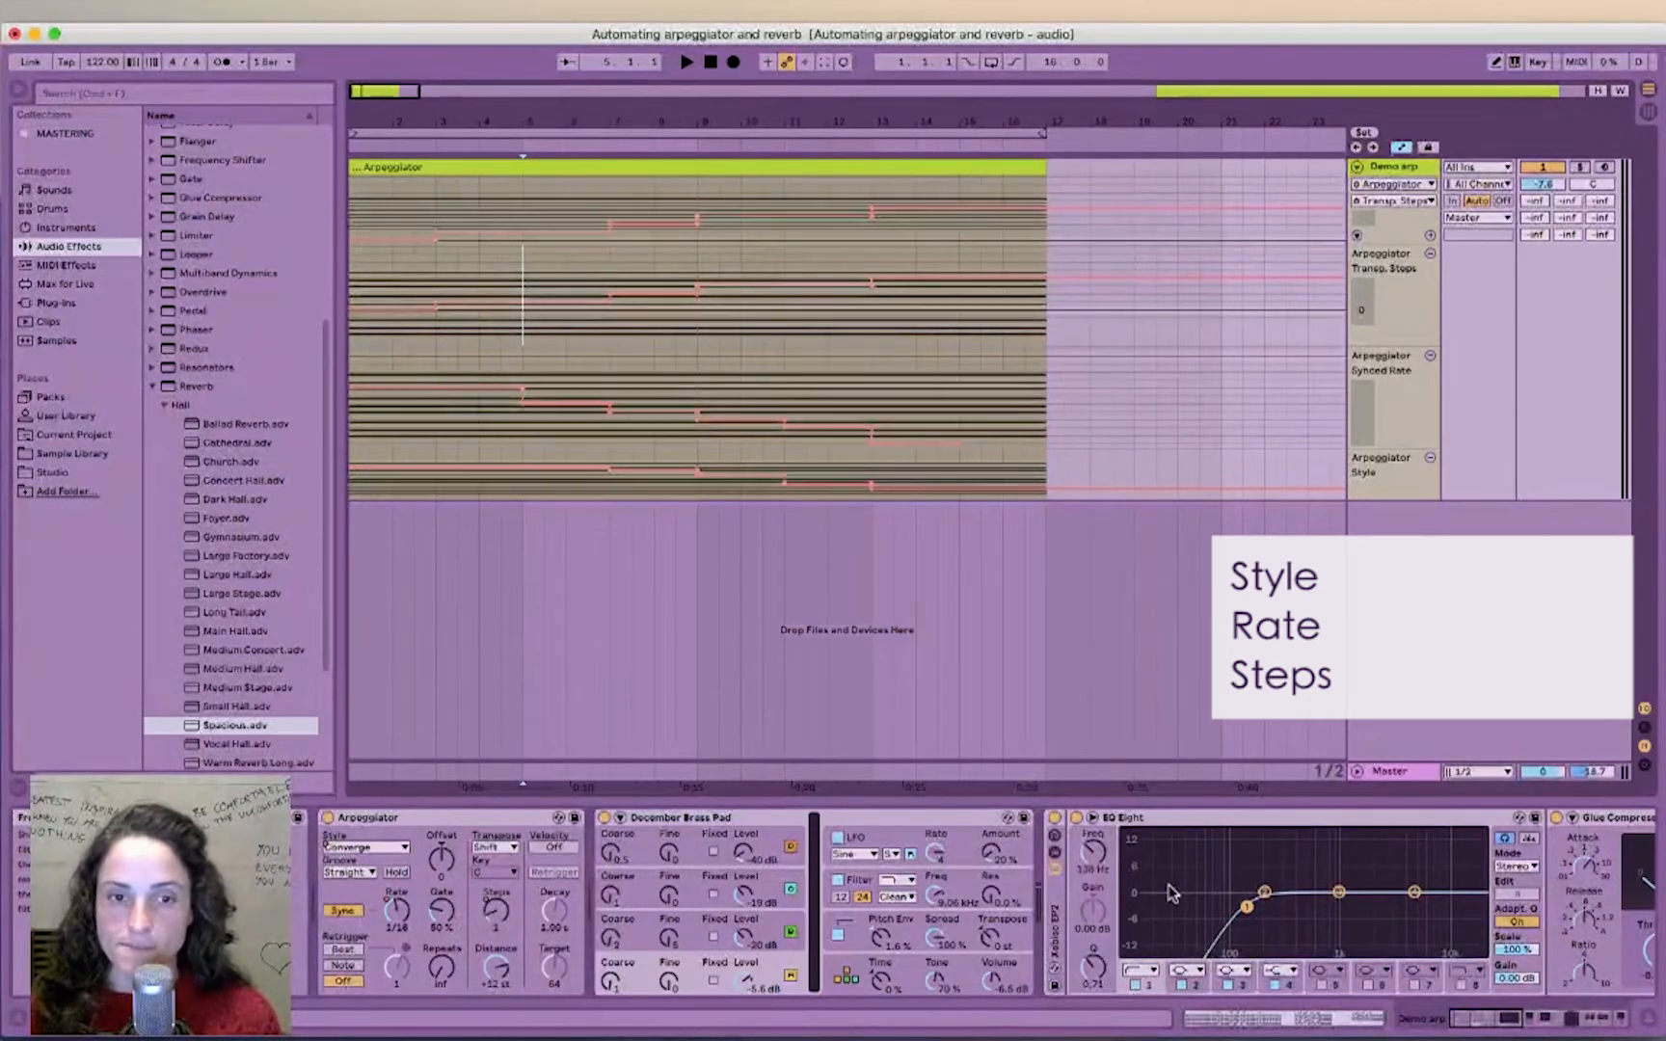
Step: Show the Auto Filter's Frequency automation in a new lane on the Demo arp track
{"action": "scroll", "coordinate": [1171, 892], "scroll_direction": "right", "scroll_amount": 10}
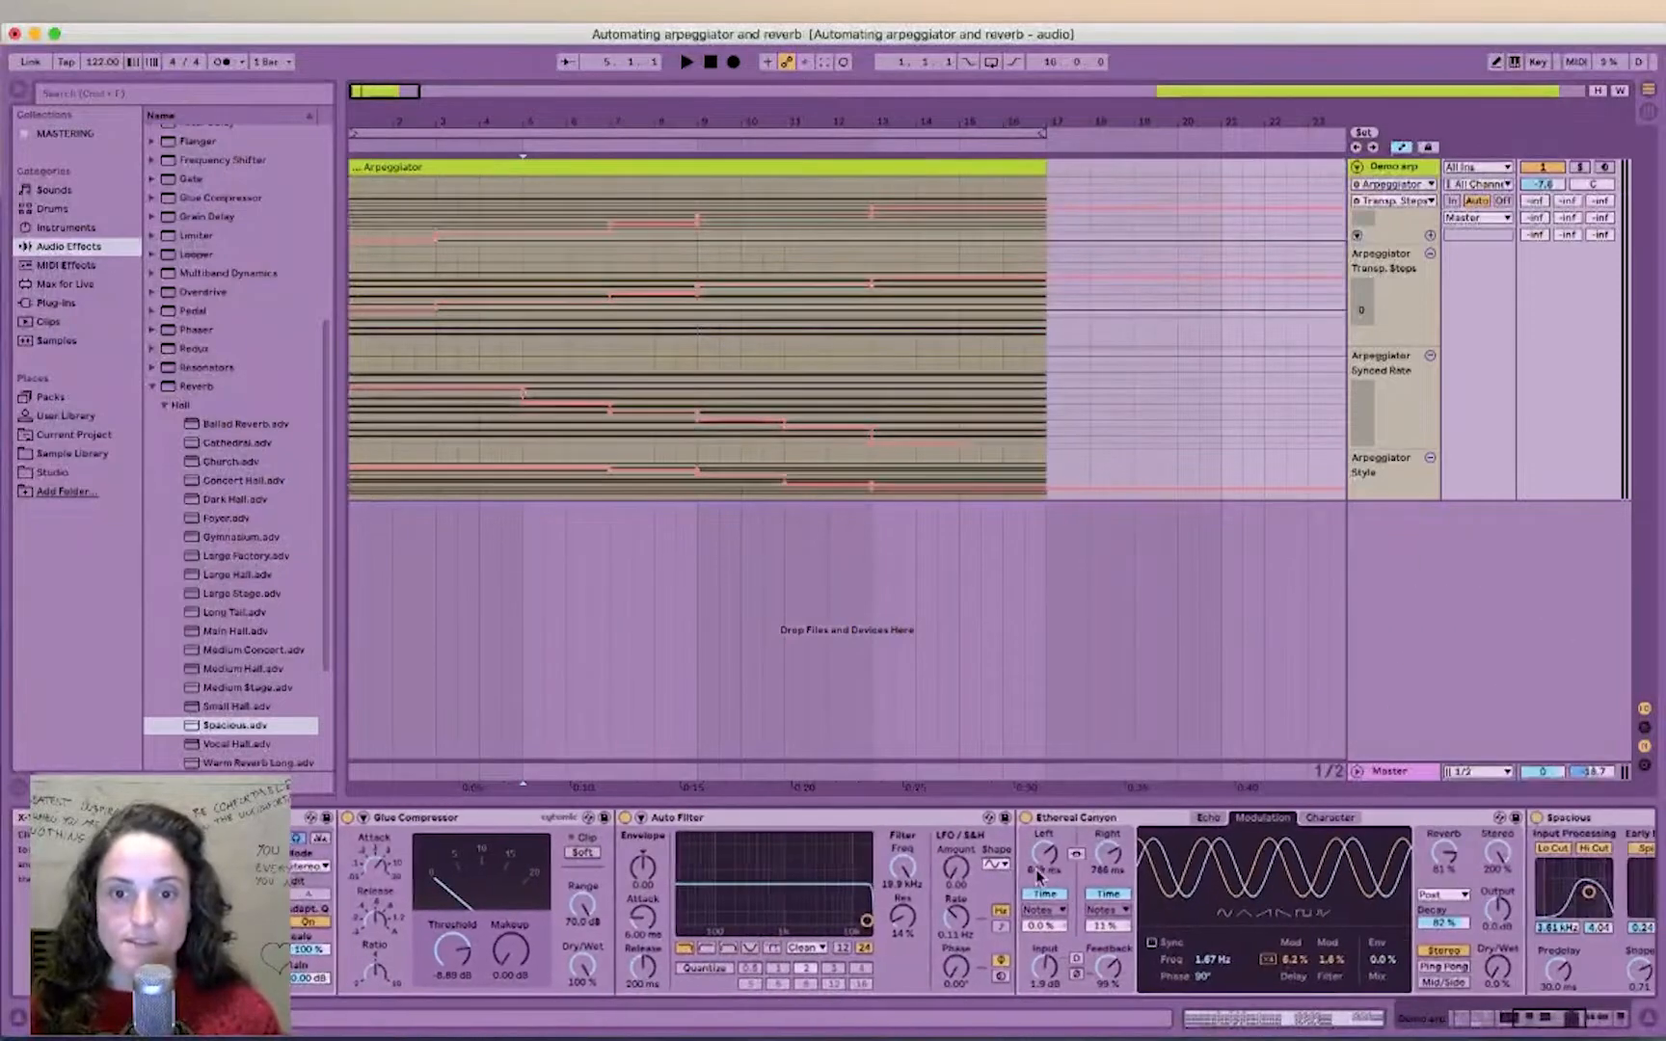
{"action": "scroll", "coordinate": [1038, 873], "scroll_direction": "right", "scroll_amount": 8}
{"action": "right_click", "coordinate": [508, 867]}
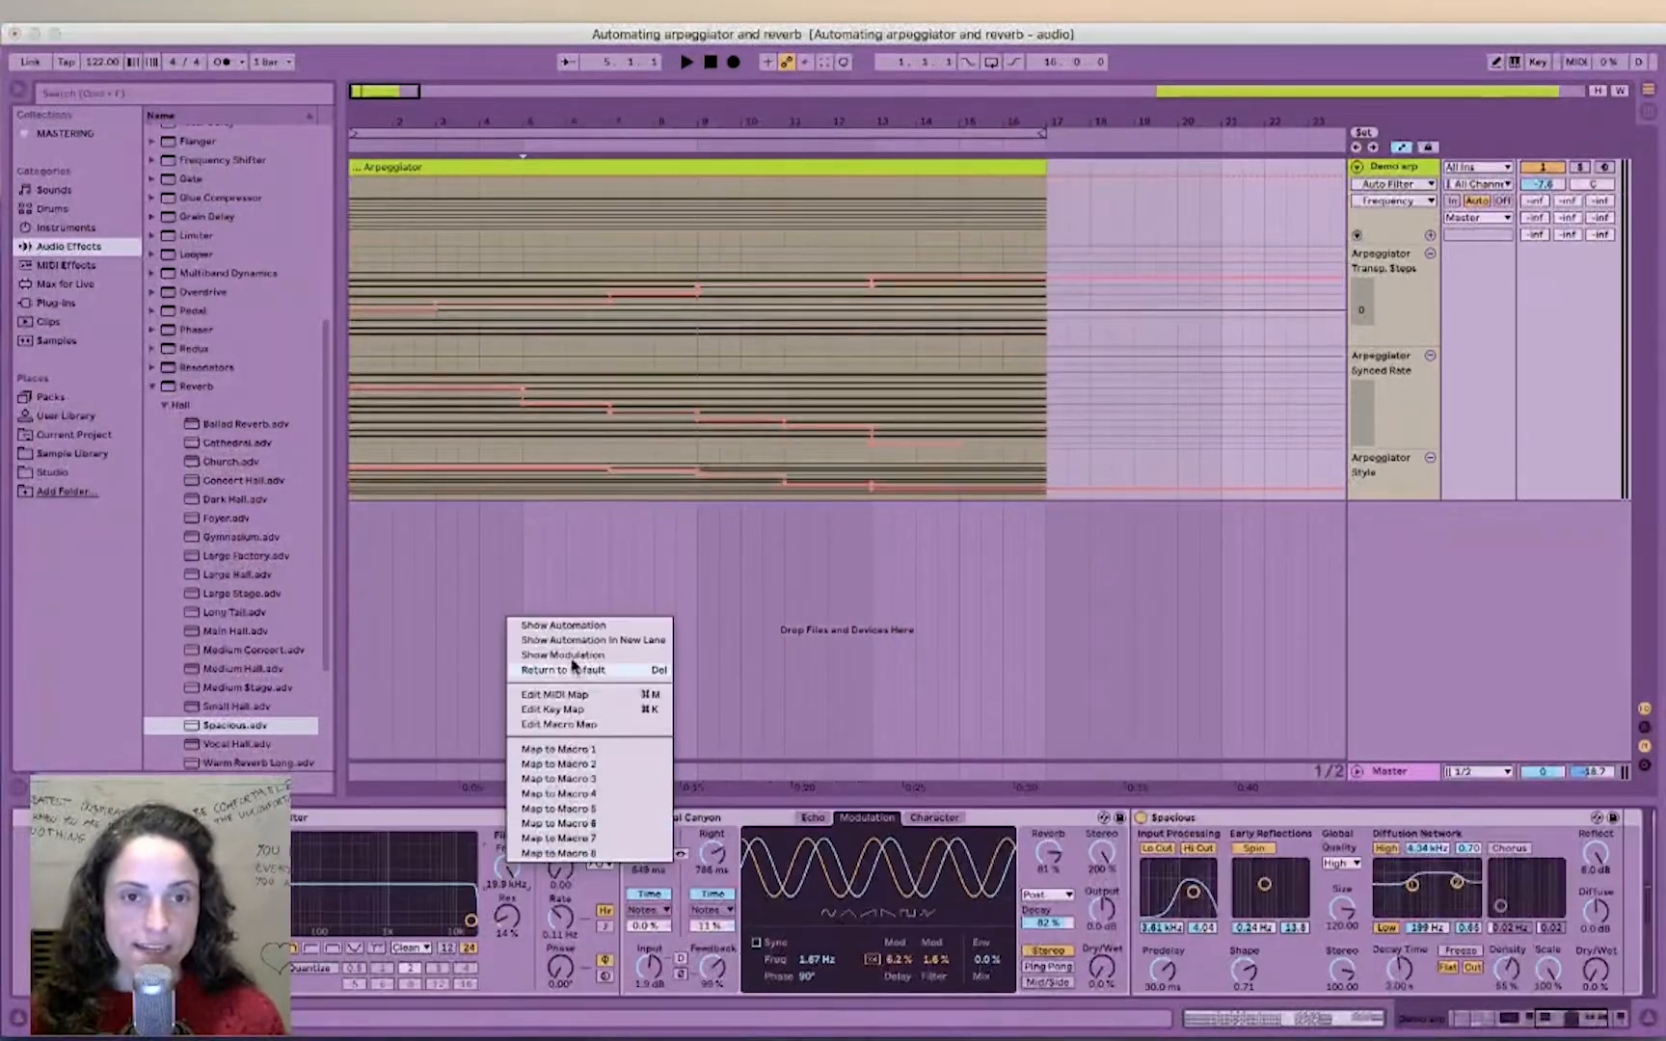
{"action": "left_click", "coordinate": [571, 641]}
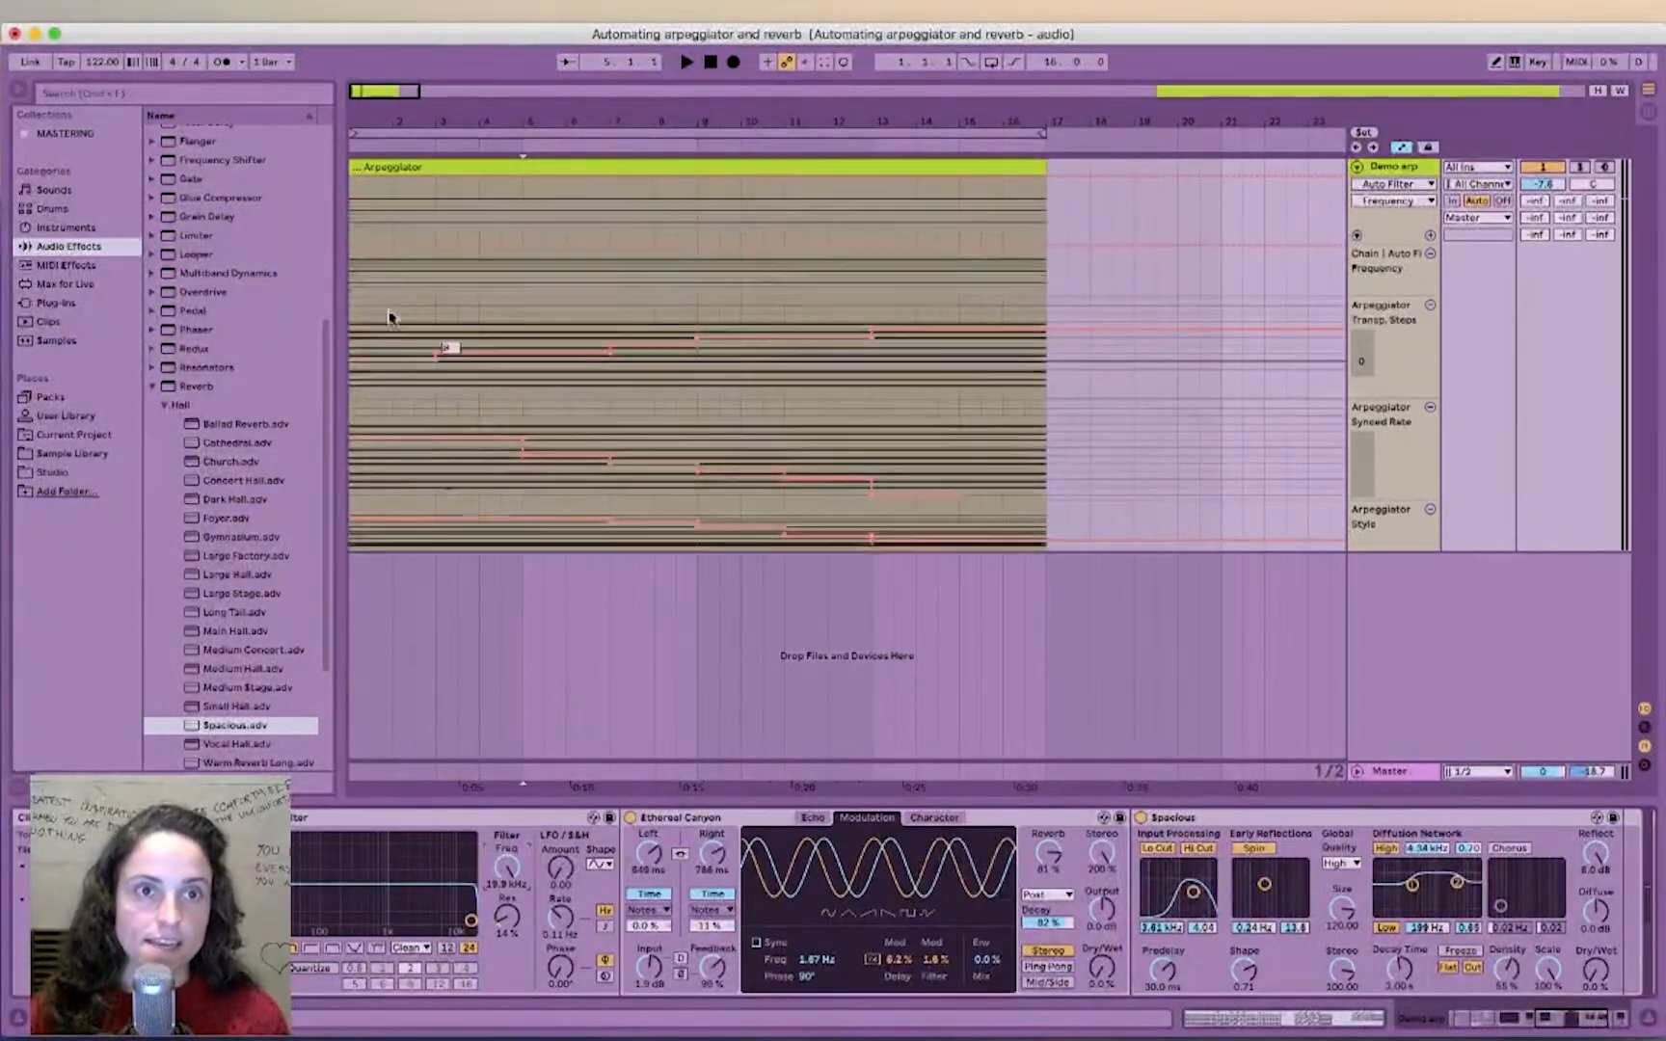
Step: Draw Frequency automation rising from about 769 Hz to a peak at bar 7, dipping at bar 9, peaking at bar 13 and falling by bar 17
{"action": "left_click_drag", "start_coordinate": [353, 241], "coordinate": [352, 255]}
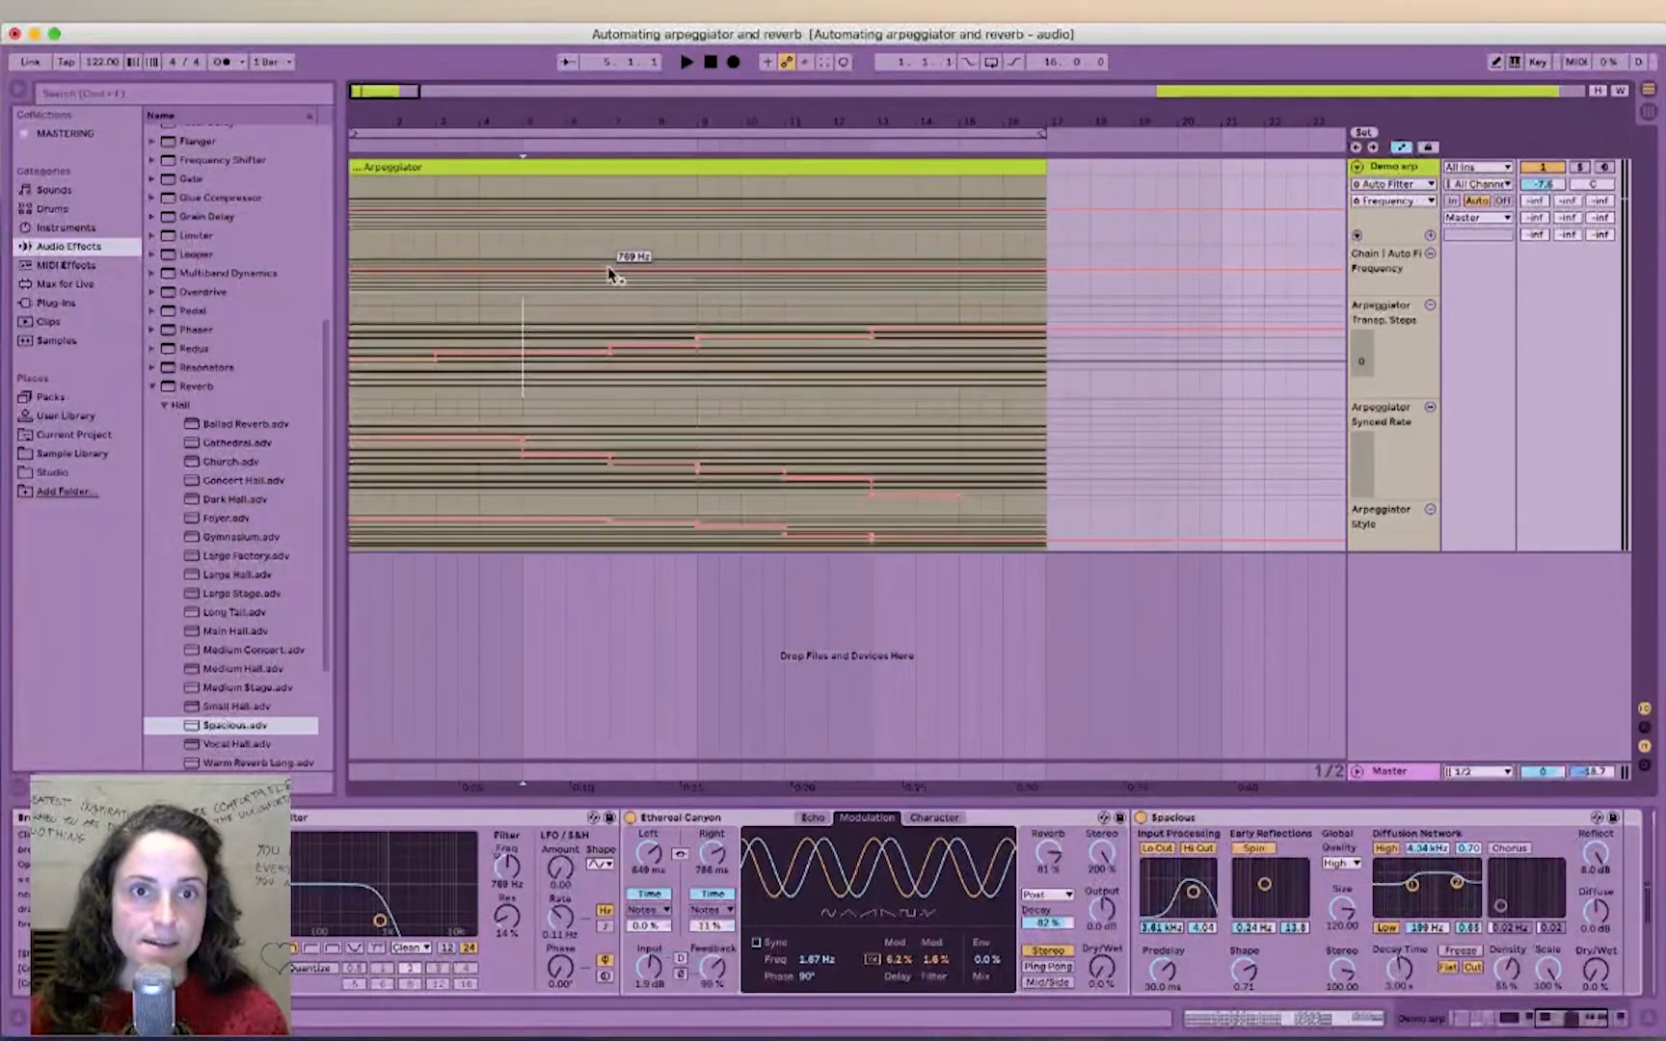
{"action": "left_click_drag", "start_coordinate": [609, 273], "coordinate": [612, 251]}
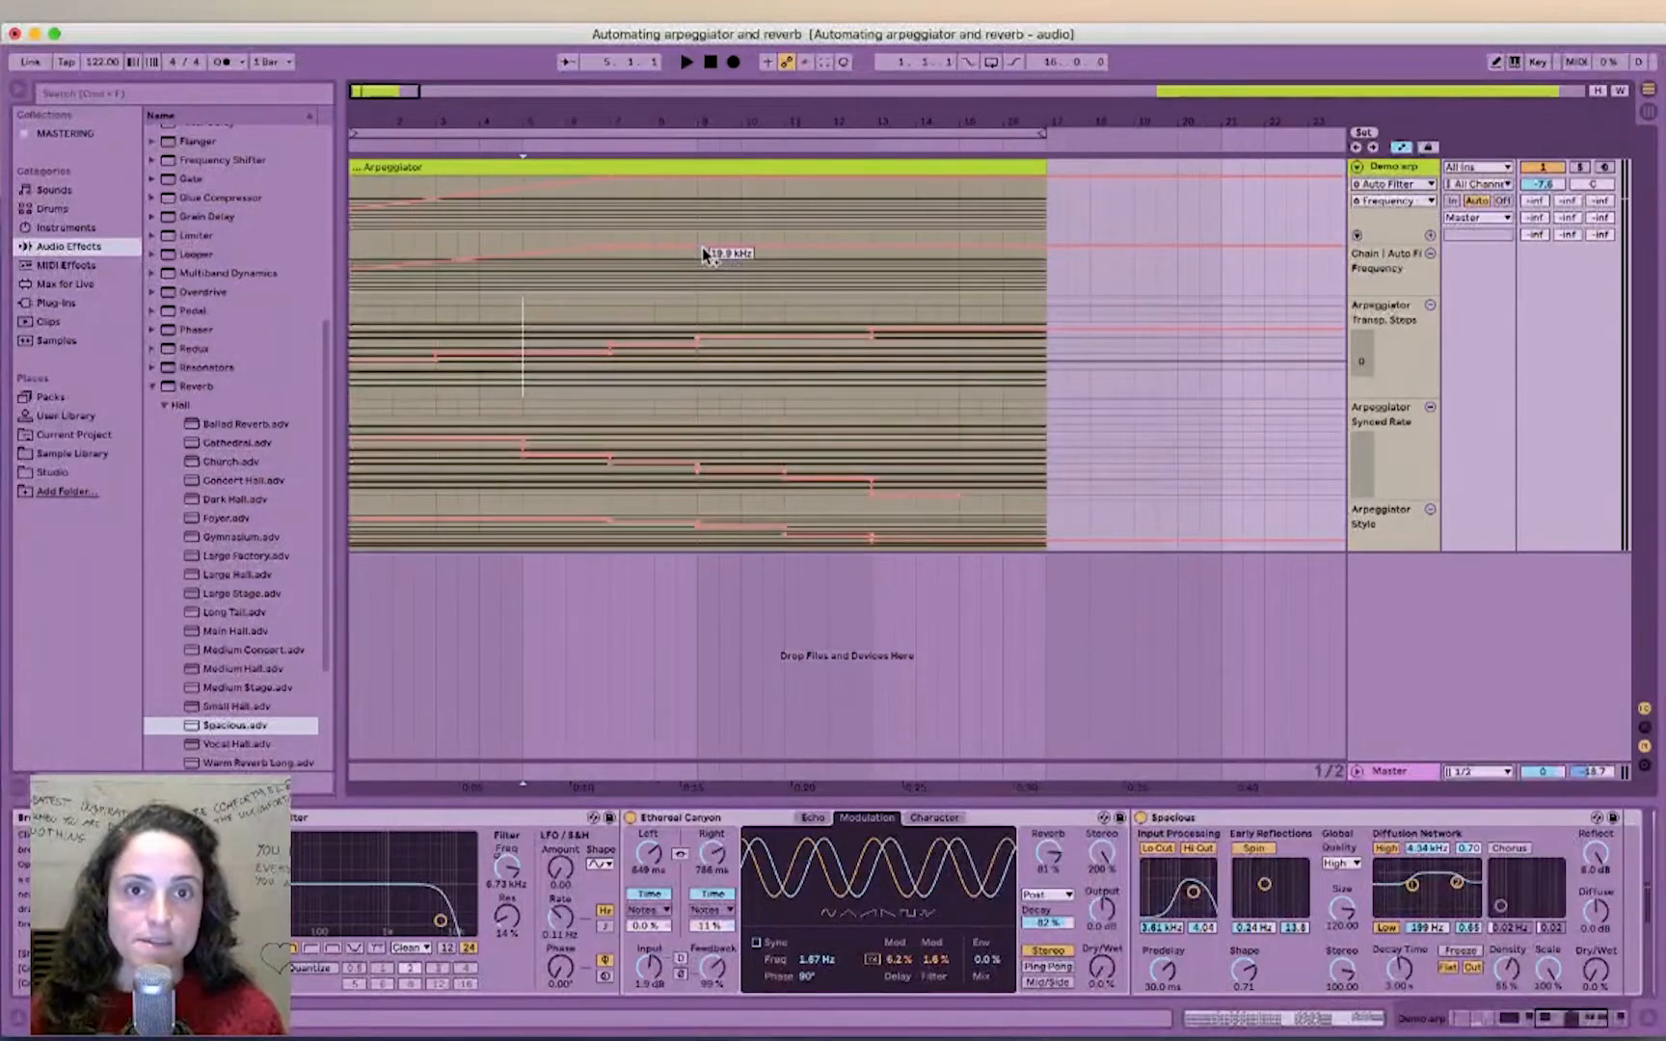
{"action": "left_click_drag", "start_coordinate": [702, 248], "coordinate": [701, 249]}
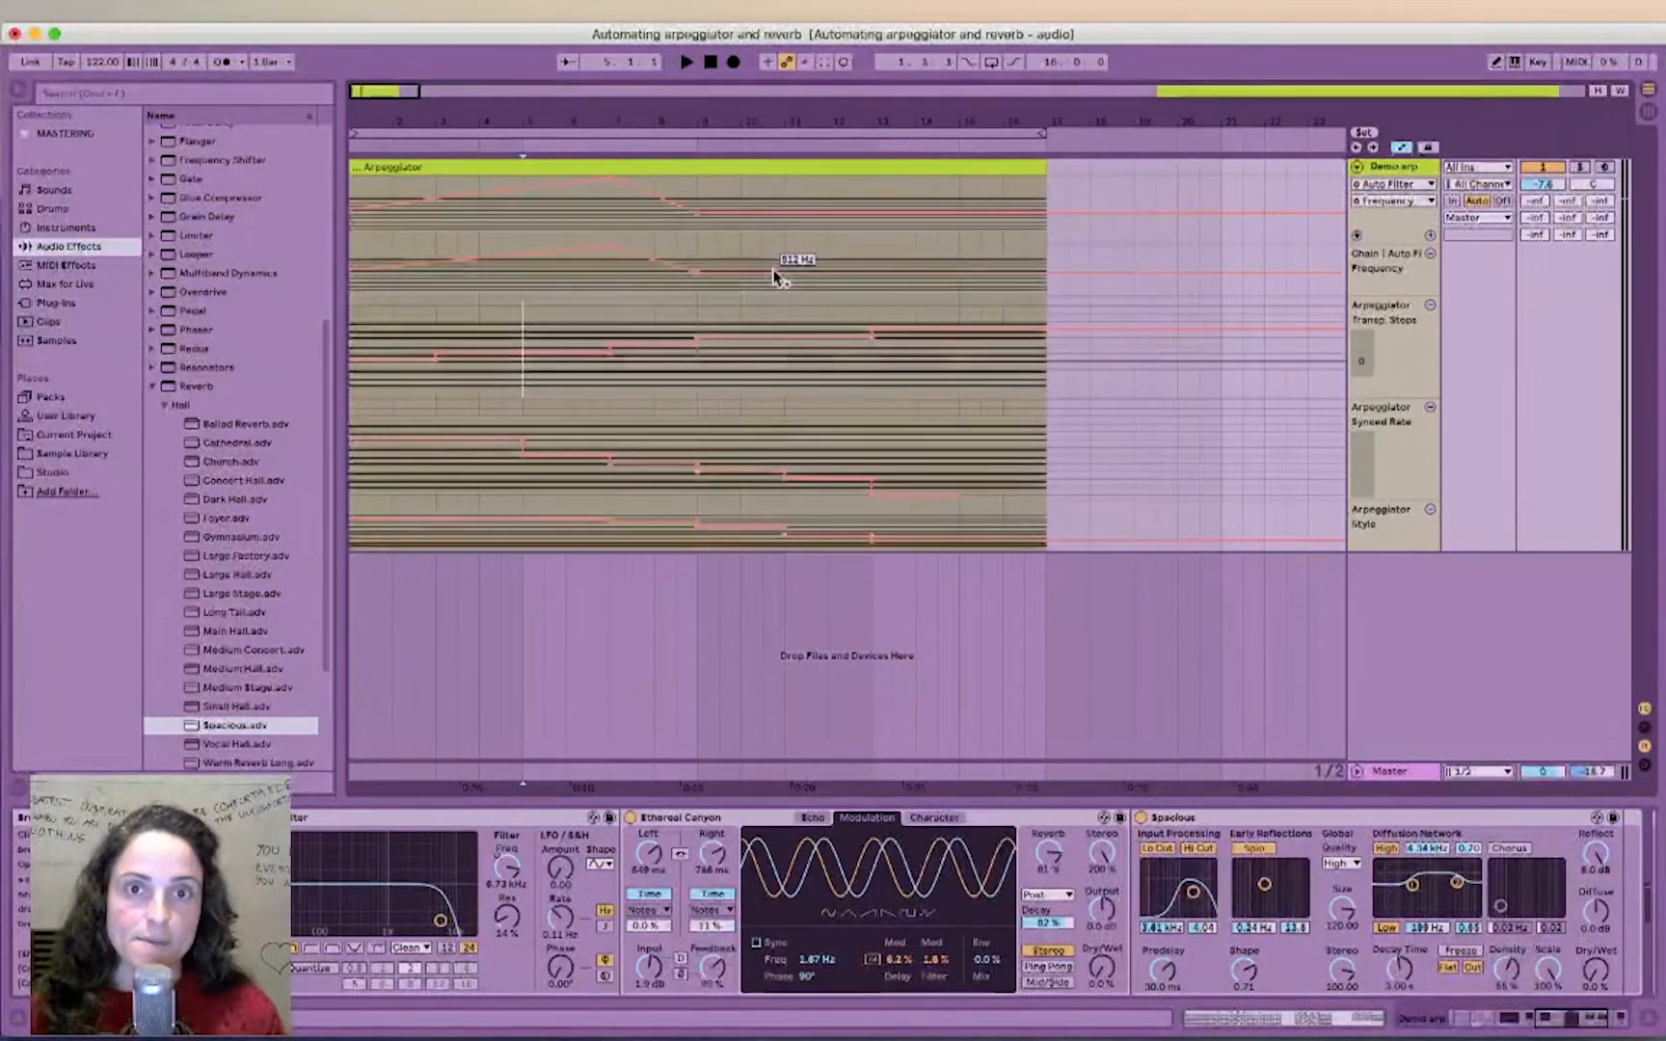
{"action": "left_click_drag", "start_coordinate": [783, 272], "coordinate": [782, 271]}
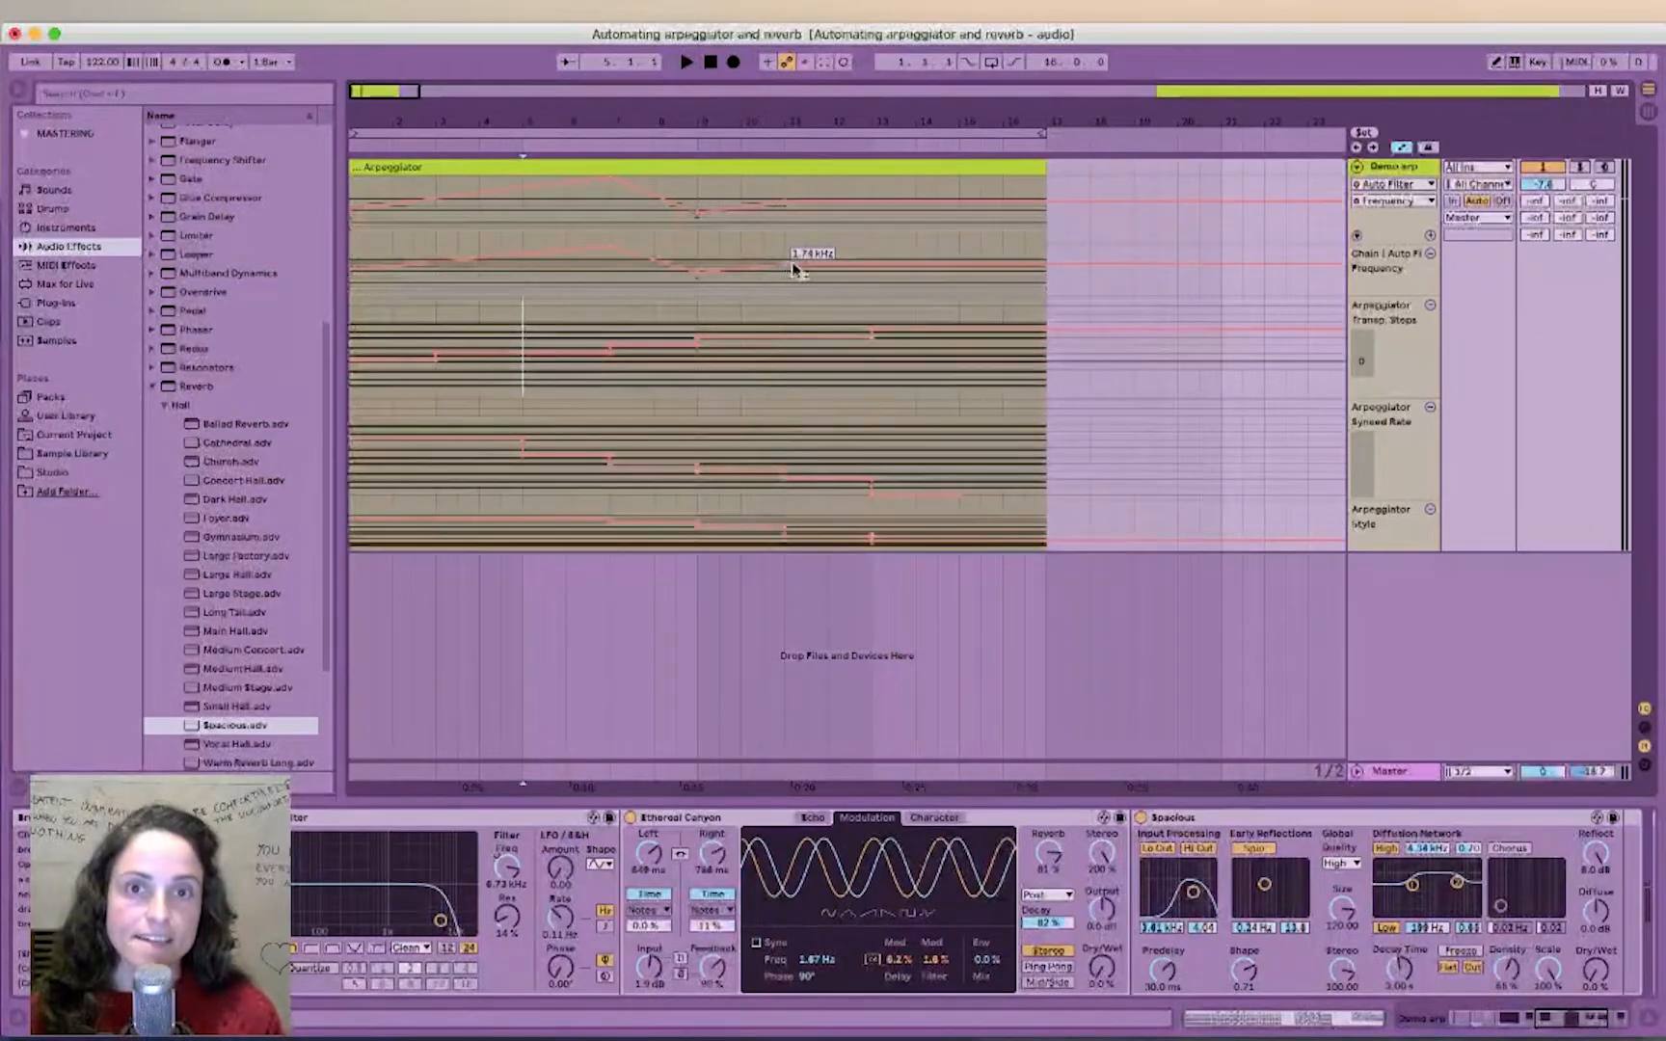
{"action": "left_click_drag", "start_coordinate": [873, 263], "coordinate": [874, 247]}
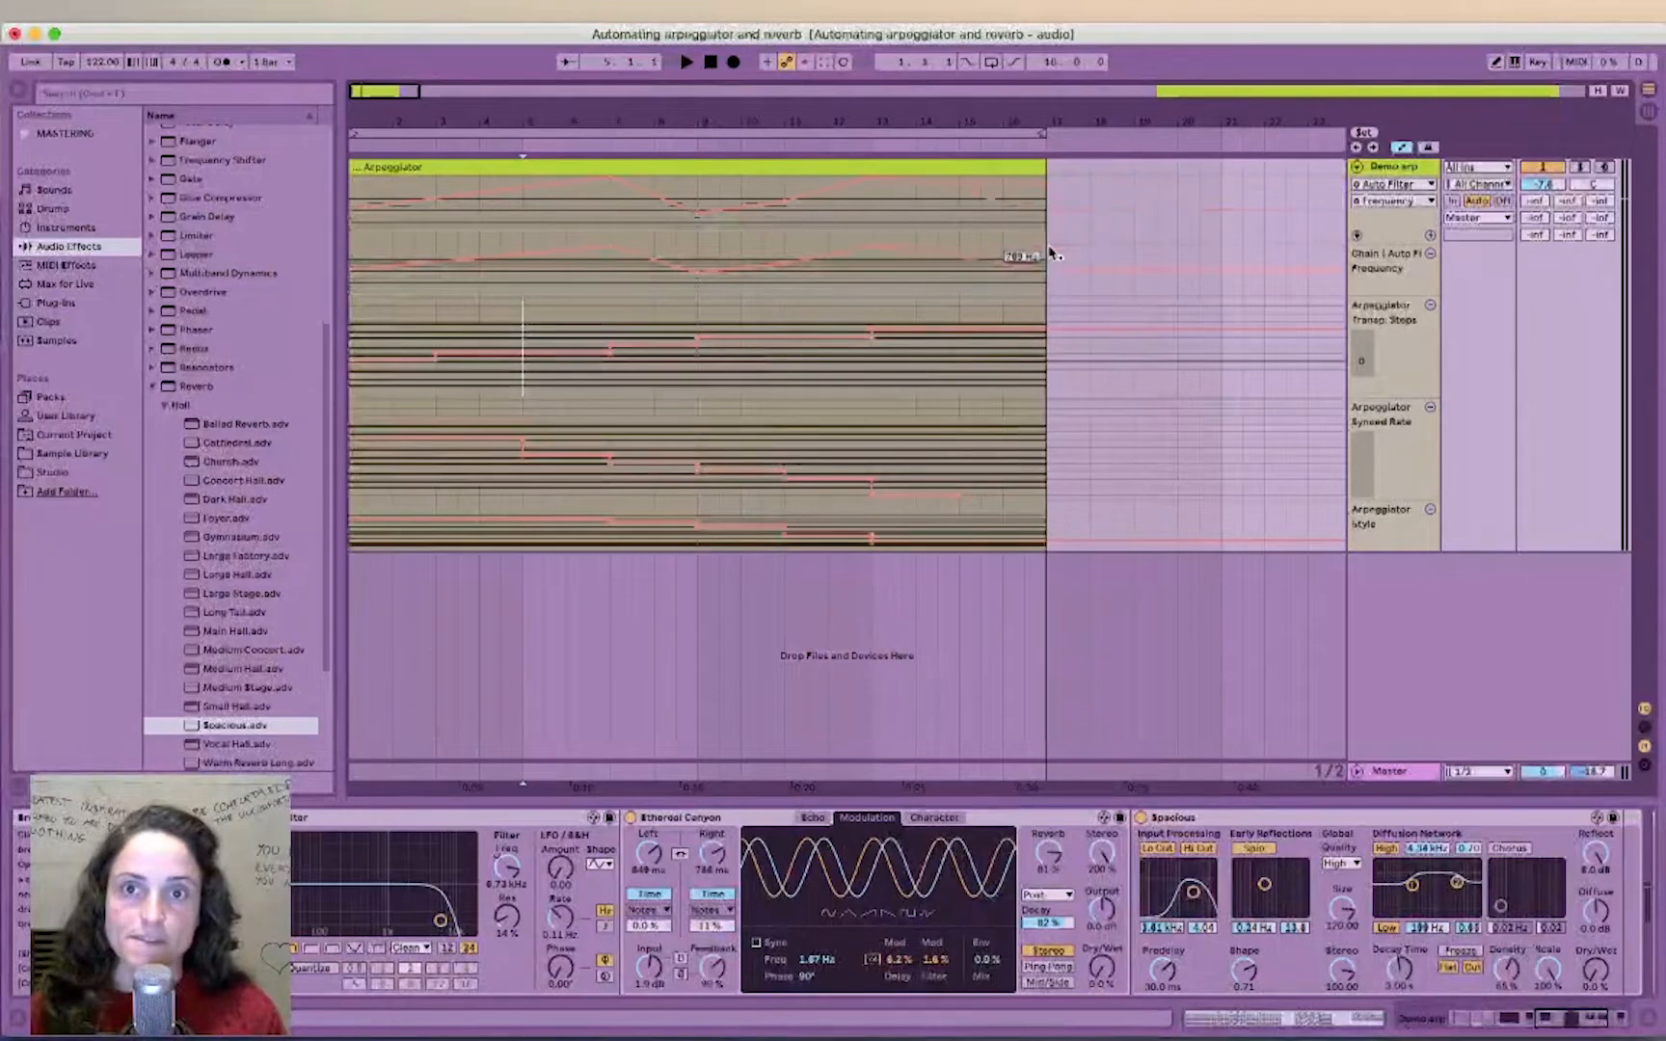
{"action": "mouse_move", "coordinate": [1047, 283]}
{"action": "left_mouse_down"}
{"action": "mouse_move", "coordinate": [1025, 283]}
{"action": "mouse_move", "coordinate": [1047, 273]}
{"action": "left_mouse_up"}
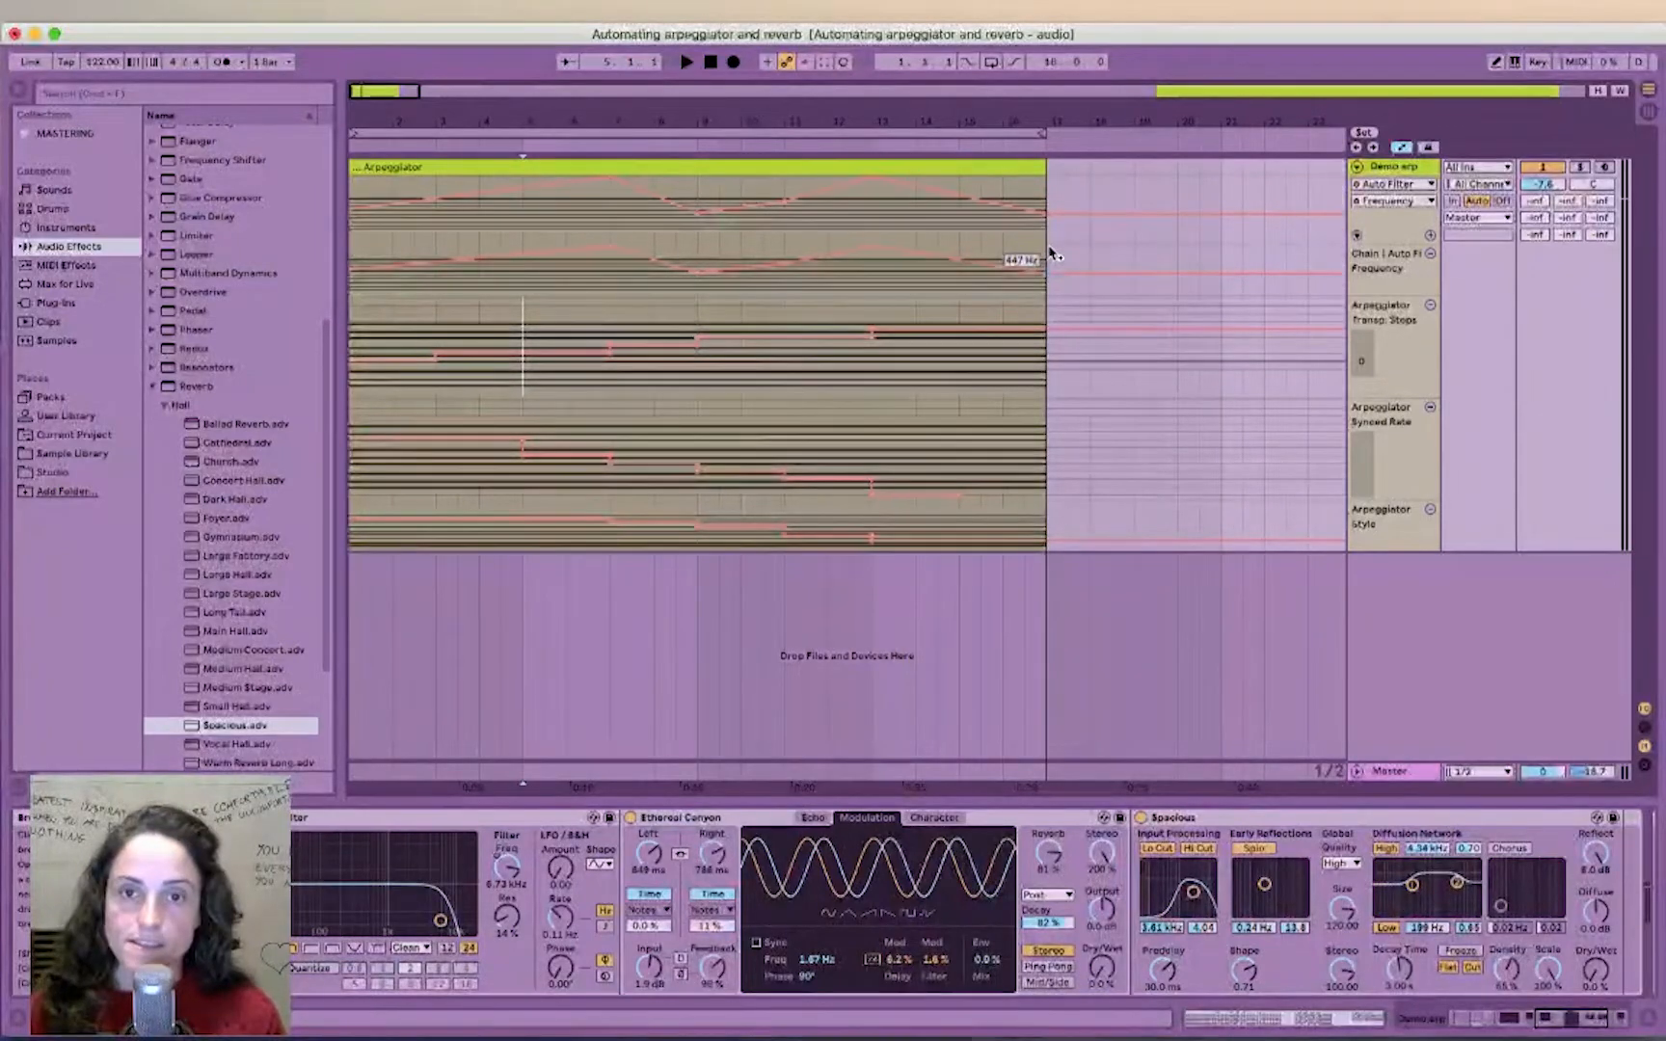
Step: Add an automation lane for Ethereal Canyon's Dry Wet, falling from about 33 % to 0 % at bar 7, rising briefly, then climbing to maximum by bar 17
{"action": "right_click", "coordinate": [1102, 968]}
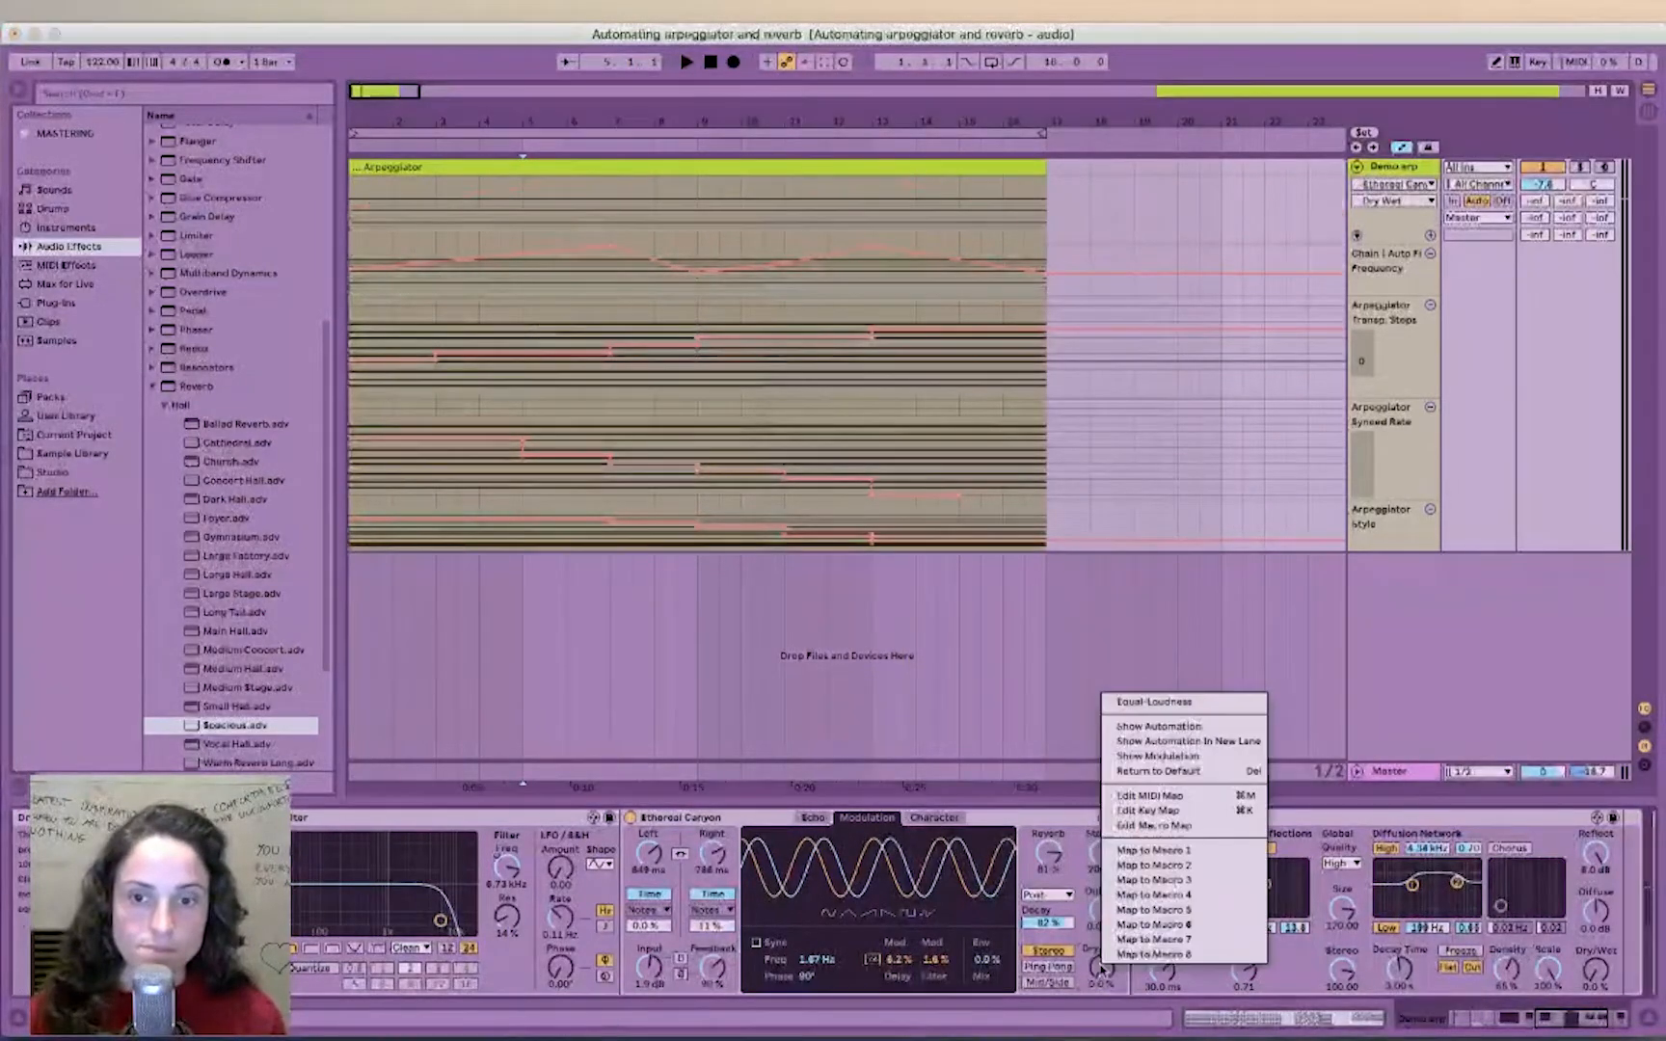
{"action": "left_click", "coordinate": [1148, 741]}
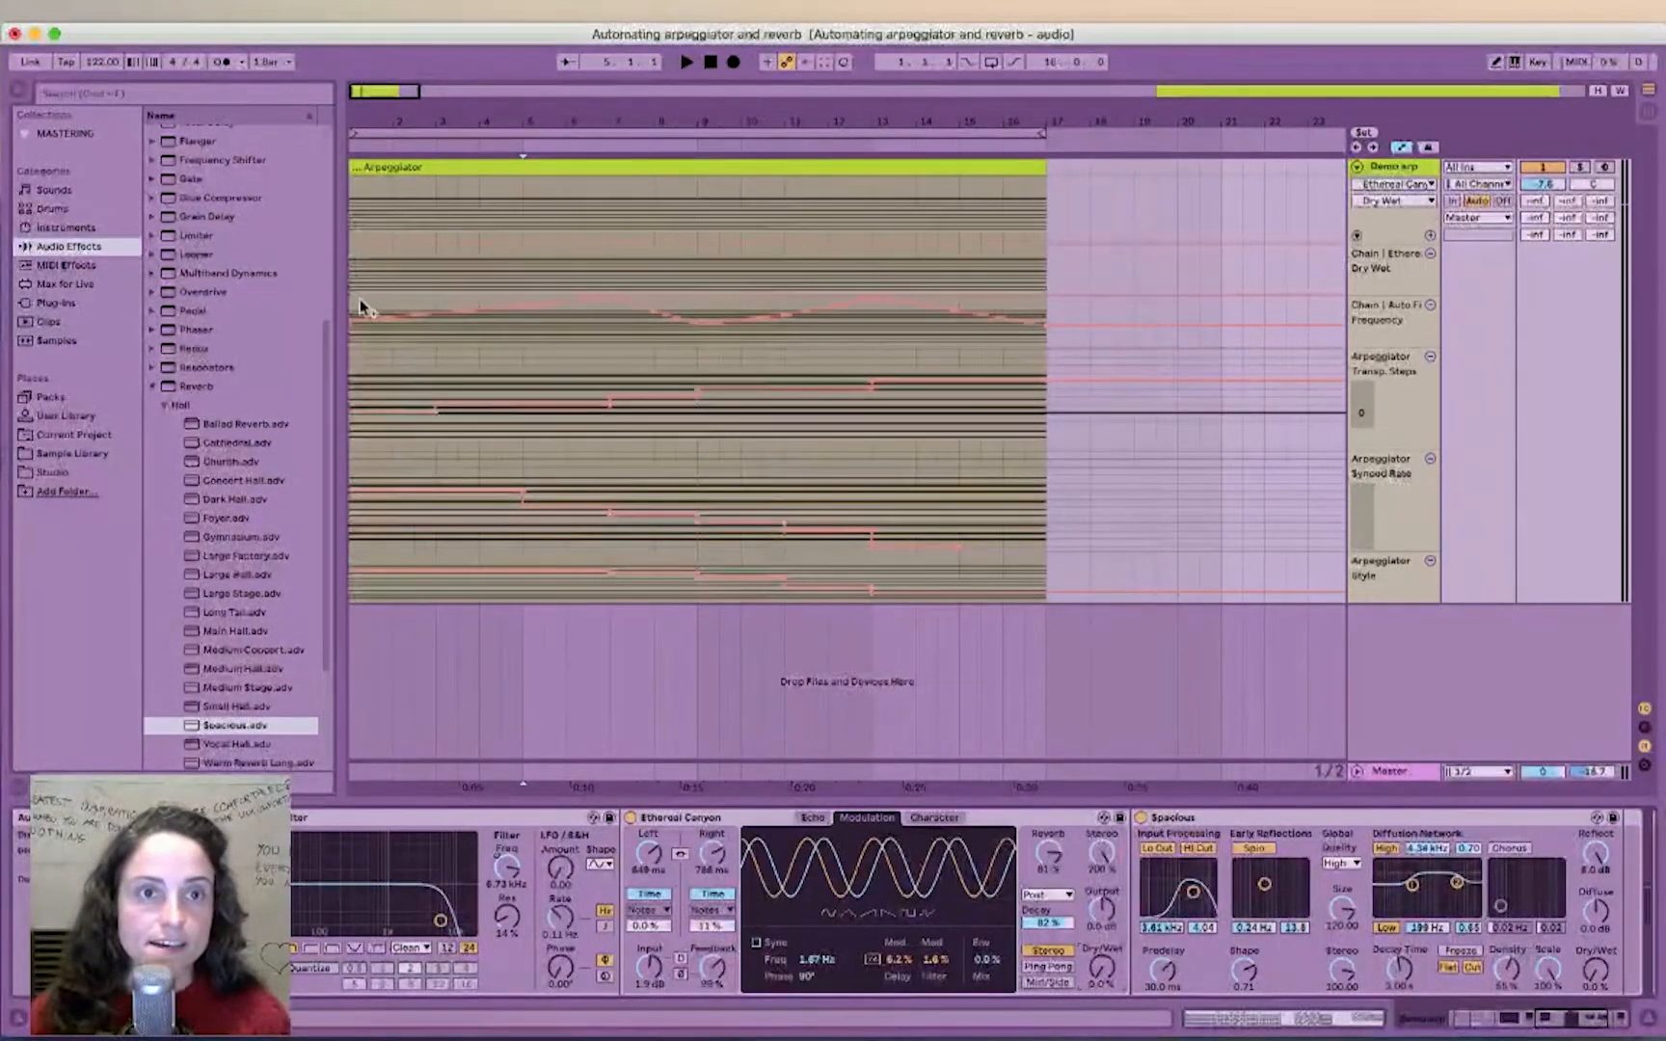
{"action": "left_click_drag", "start_coordinate": [352, 295], "coordinate": [359, 284]}
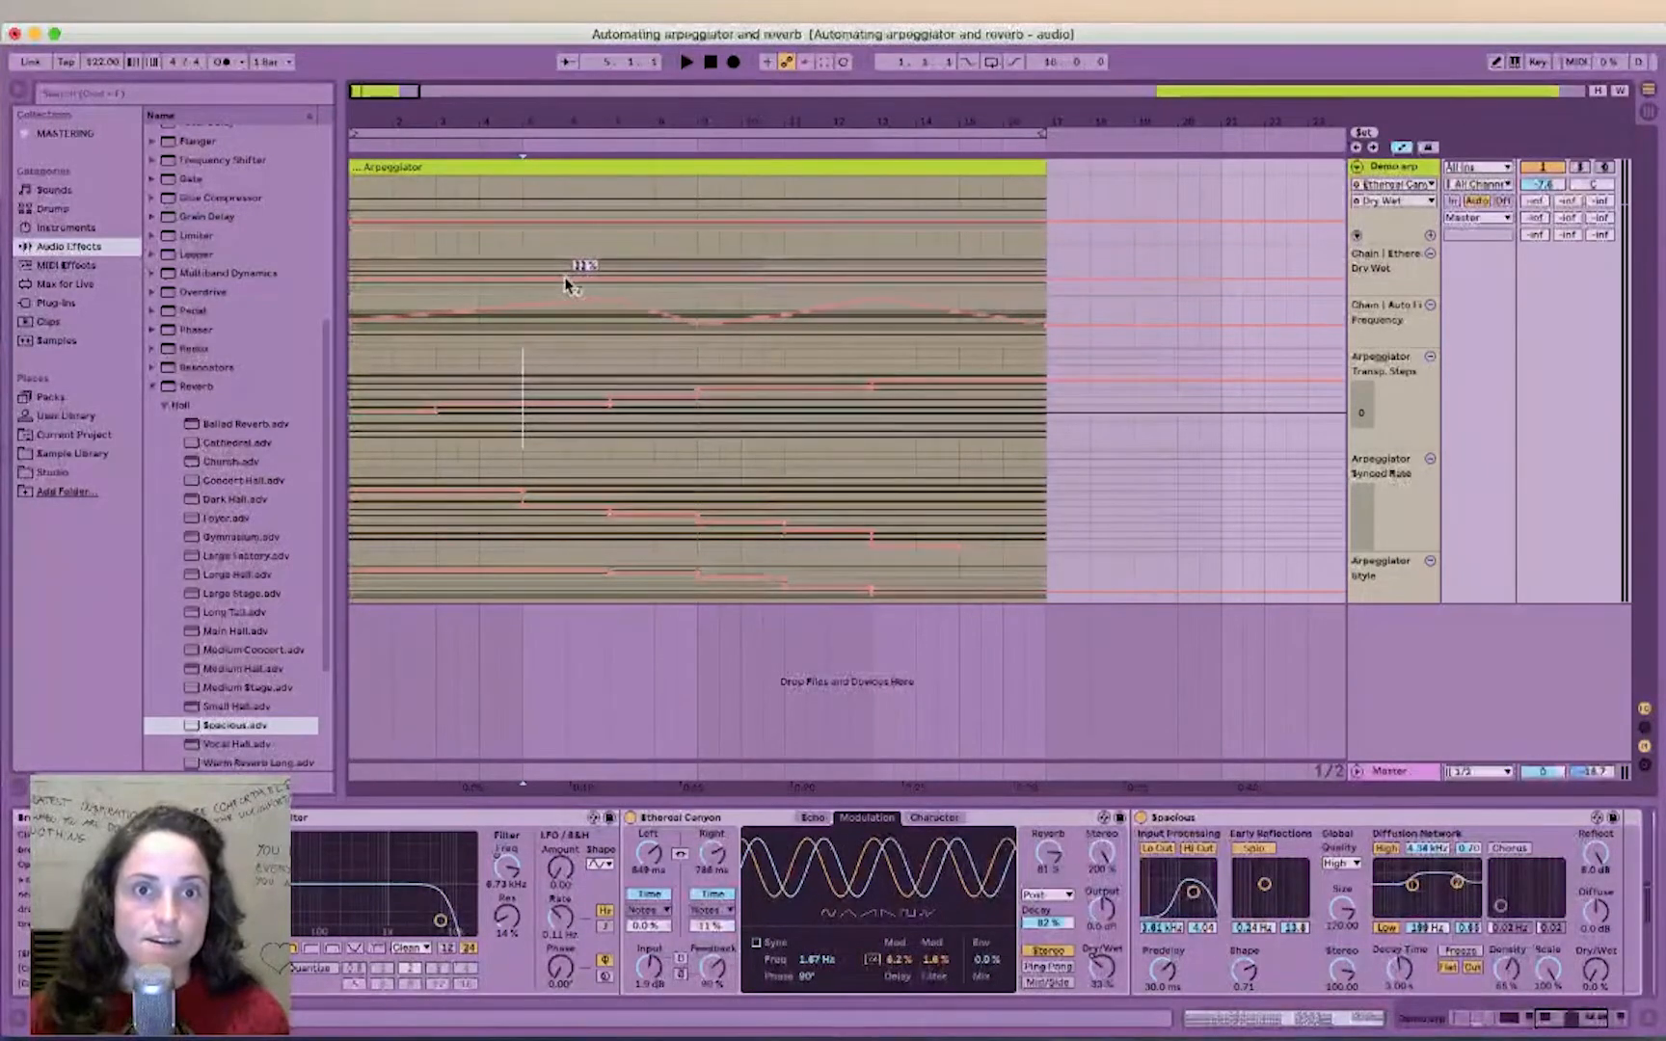
{"action": "left_click_drag", "start_coordinate": [605, 280], "coordinate": [606, 288]}
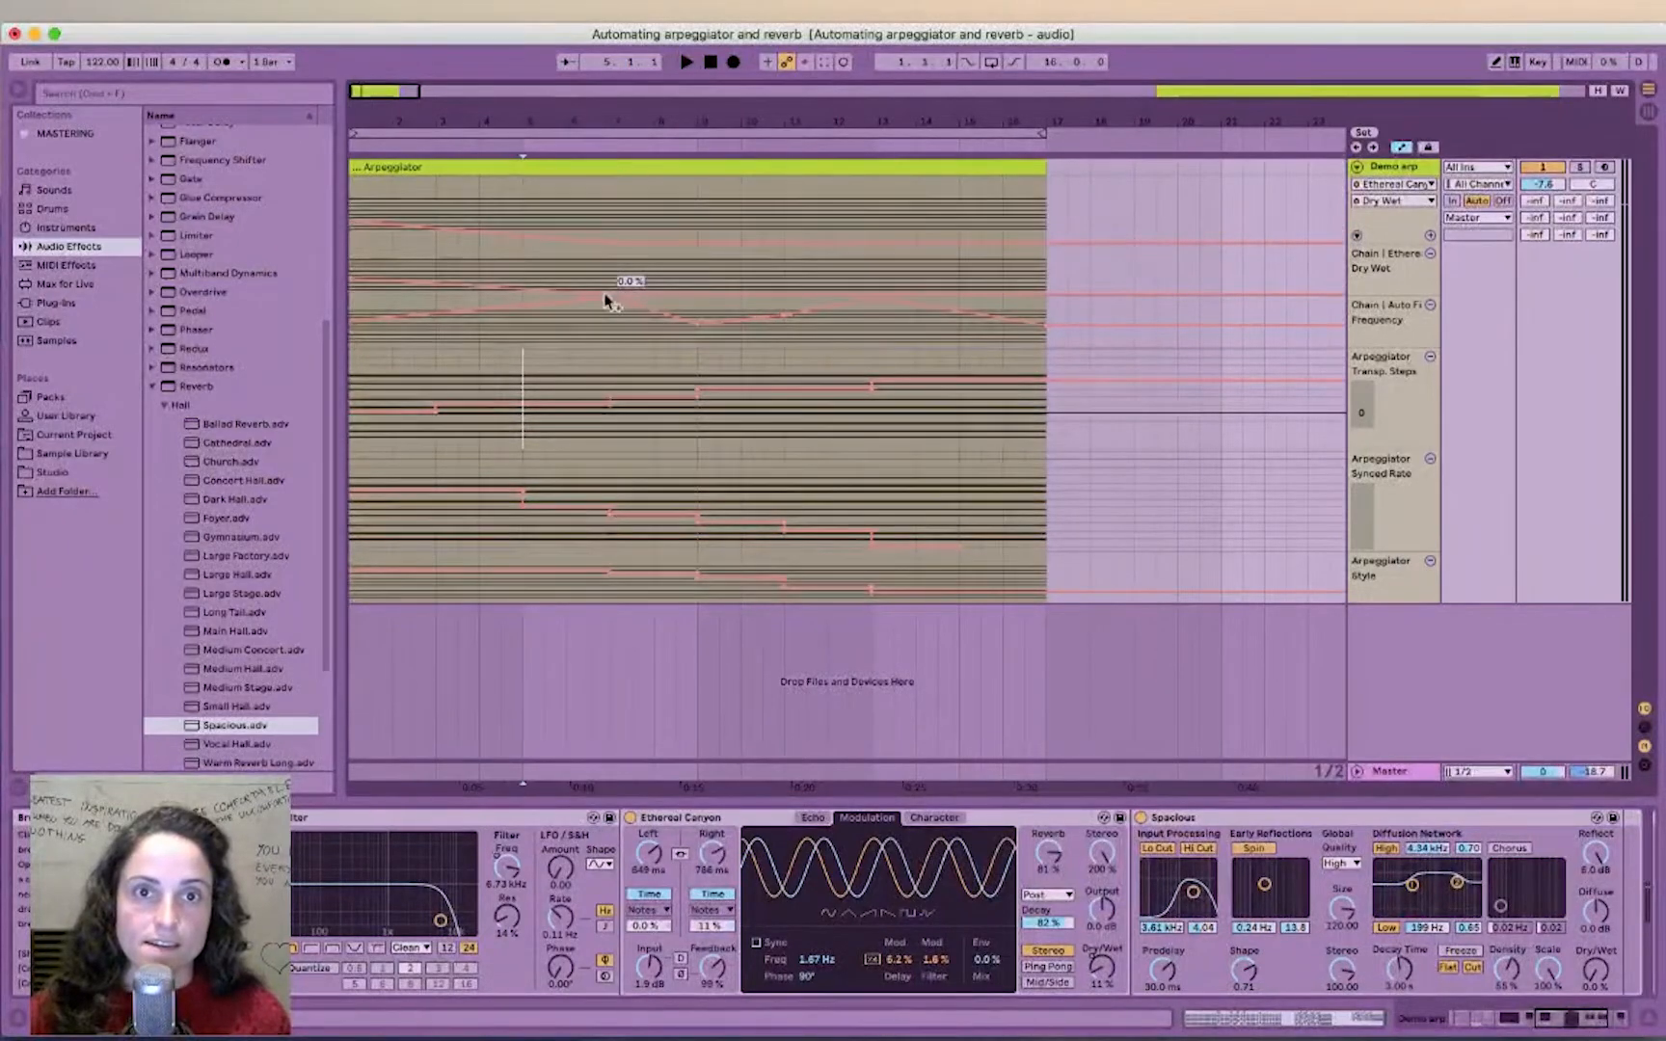
{"action": "left_click_drag", "start_coordinate": [739, 301], "coordinate": [791, 280]}
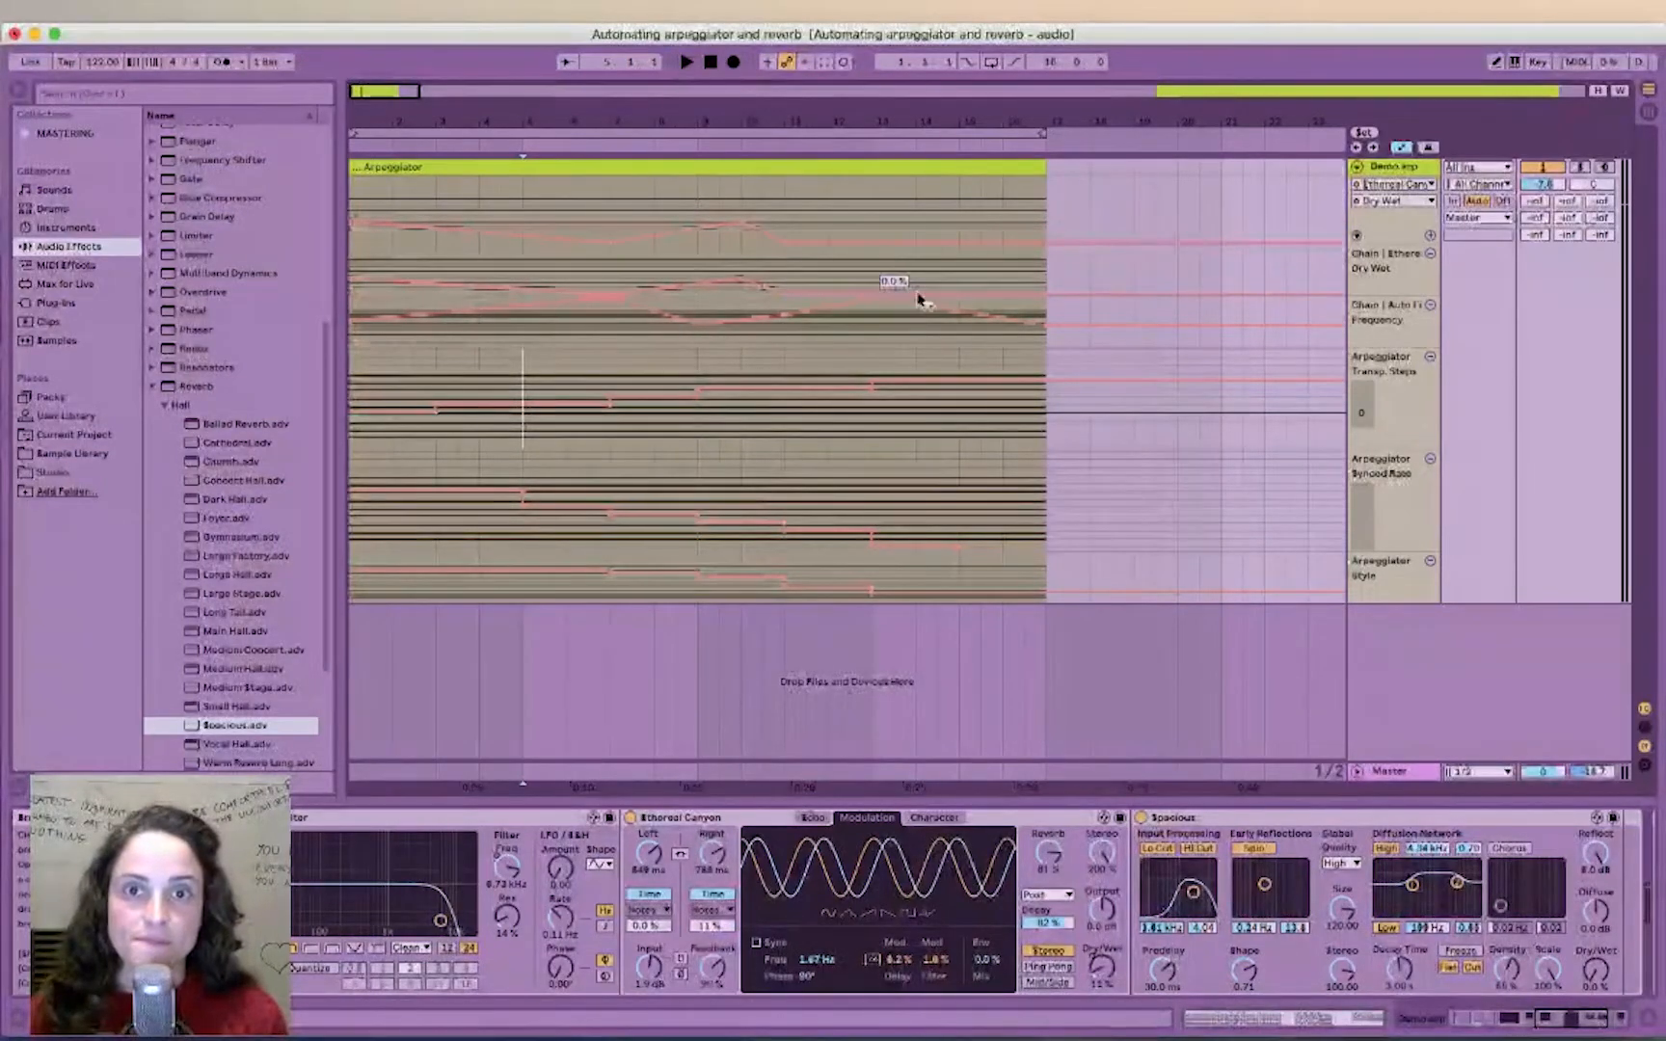
{"action": "left_click_drag", "start_coordinate": [1044, 294], "coordinate": [1045, 296]}
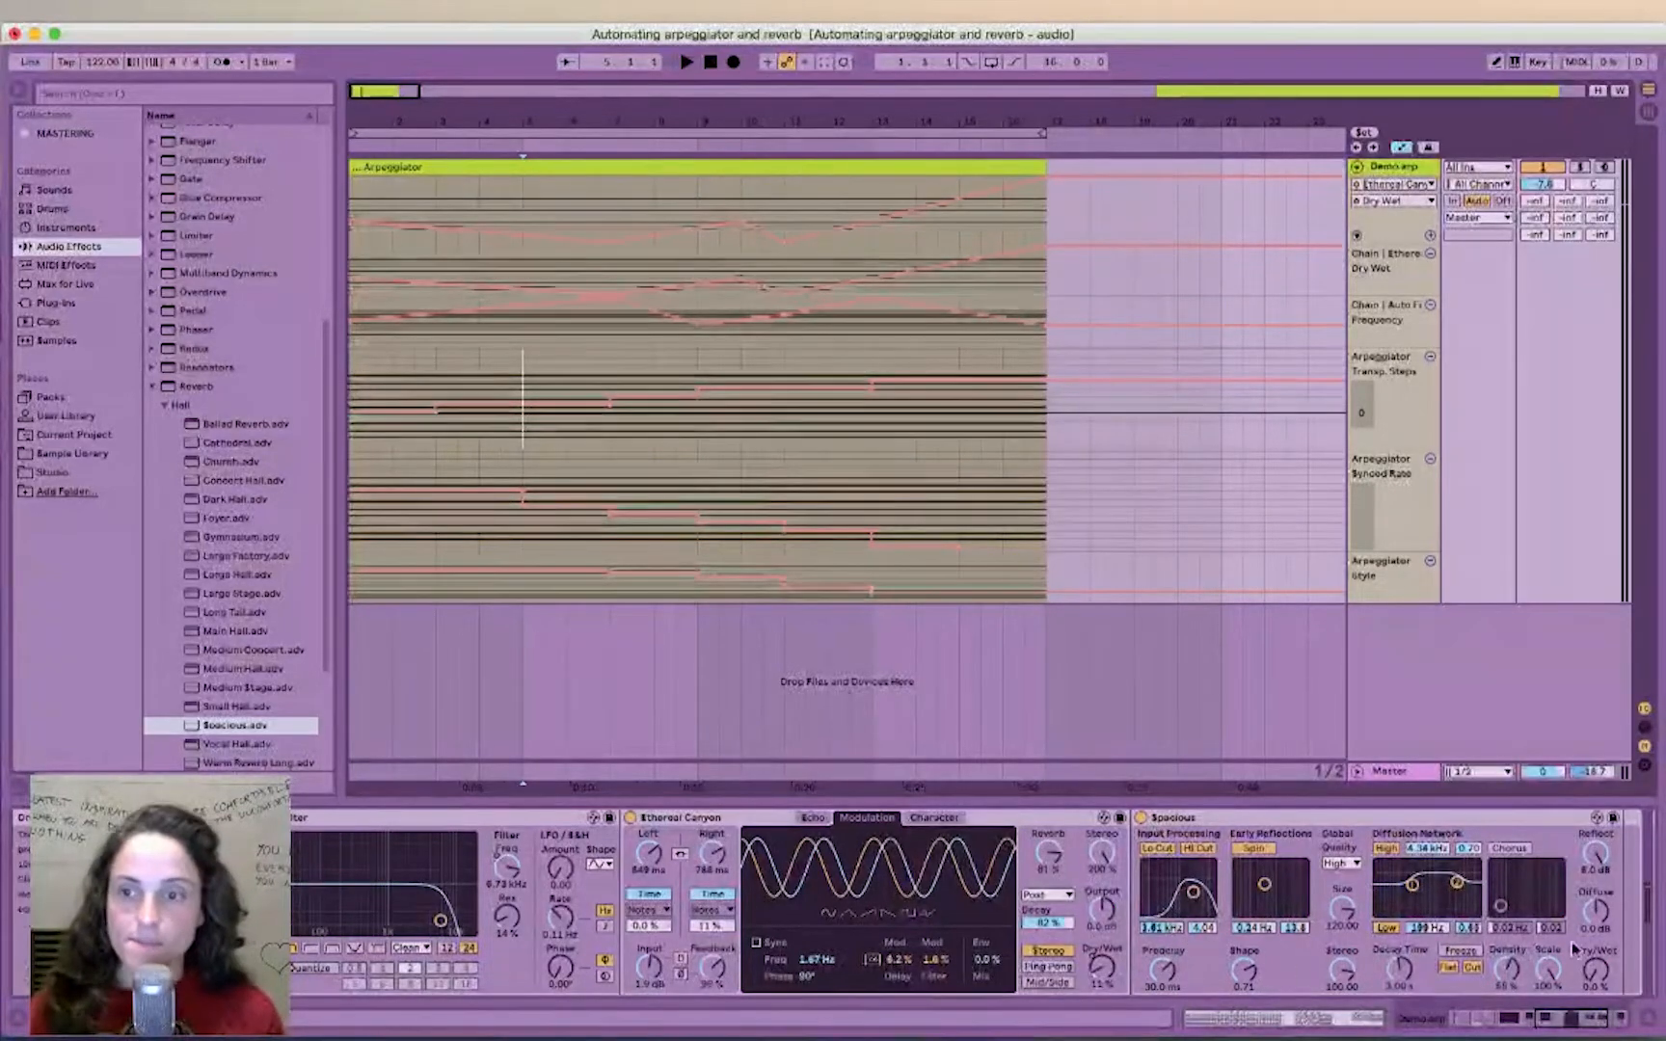
Step: Add an automation lane for the Spacious reverb's Dry/Wet, held at 0 % until just before bar 13, then rising to maximum by the clip's end
{"action": "right_click", "coordinate": [1593, 972]}
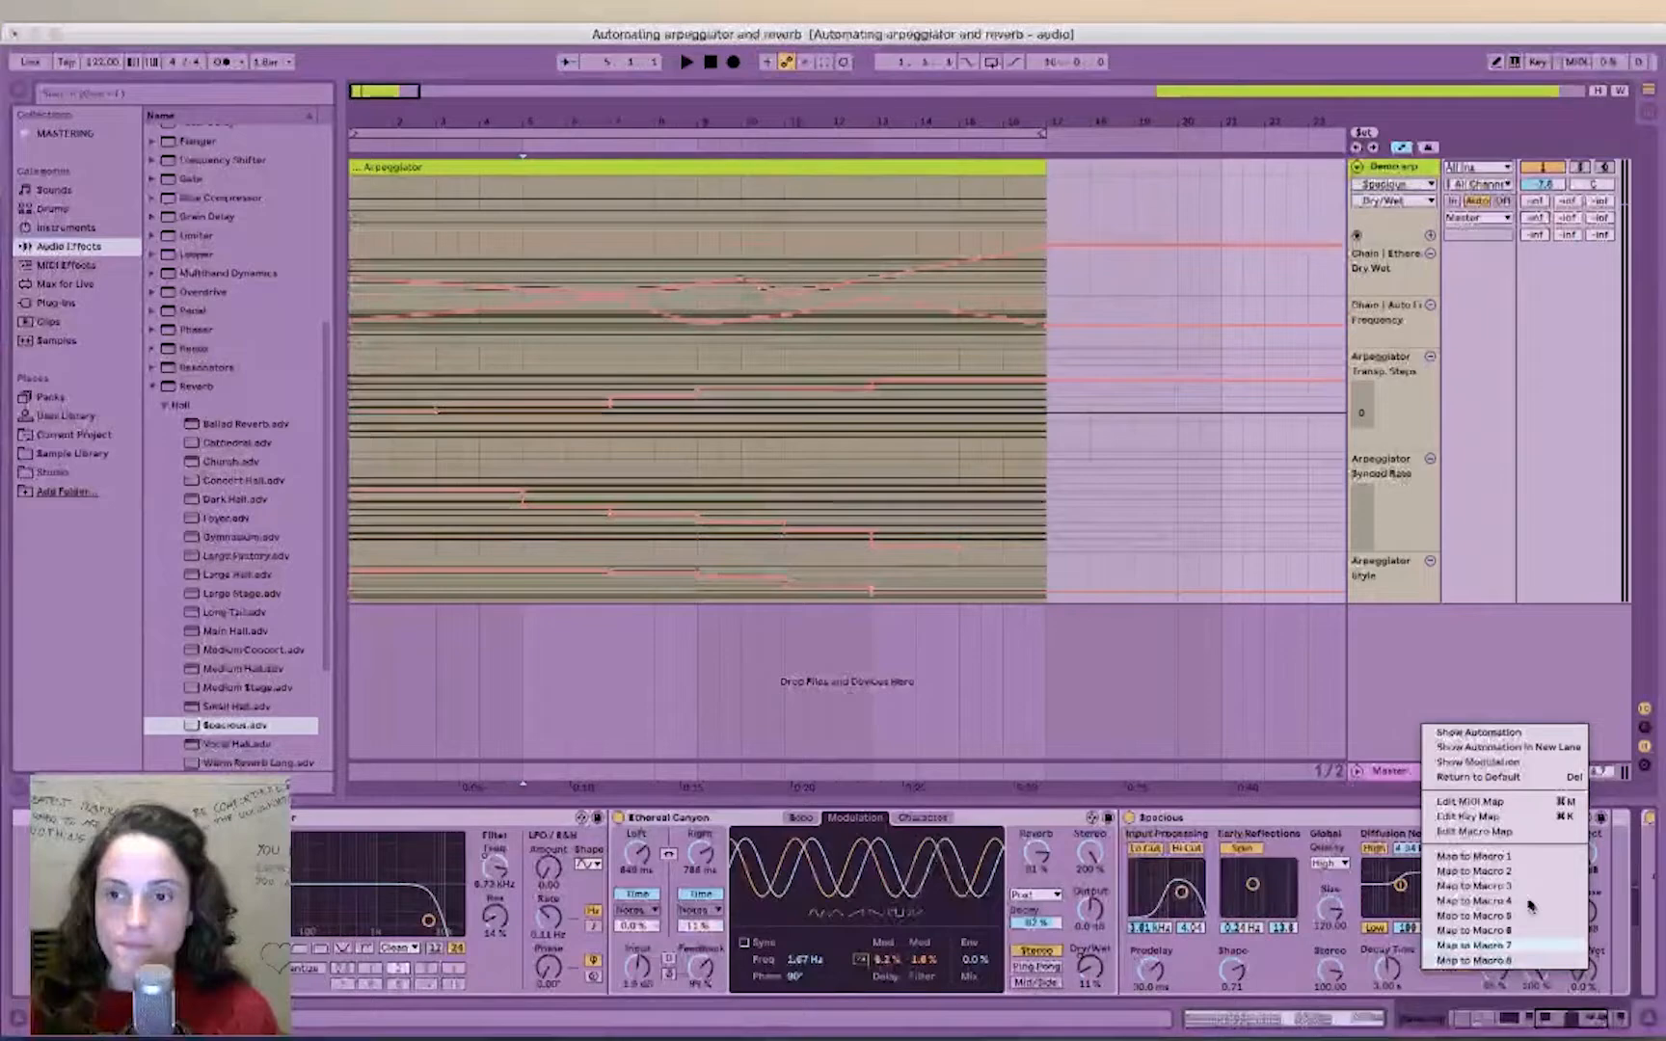
{"action": "left_click", "coordinate": [1456, 735]}
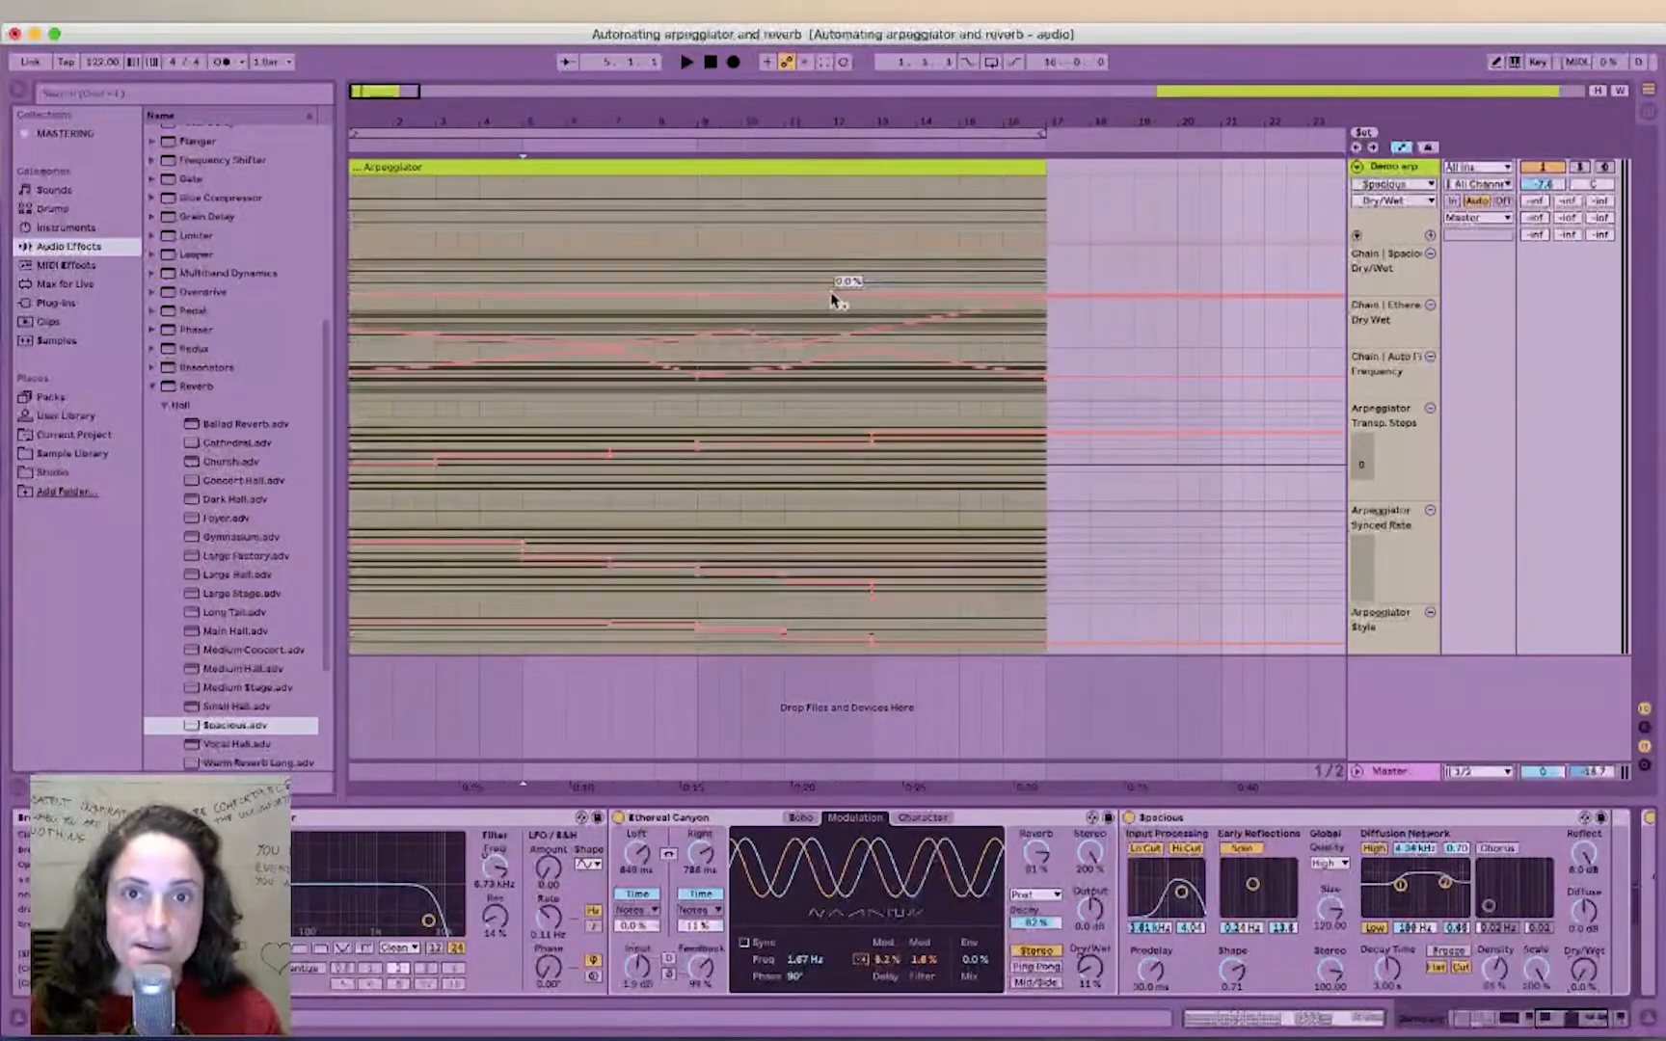
{"action": "left_click", "coordinate": [851, 296]}
{"action": "left_click_drag", "start_coordinate": [1034, 295], "coordinate": [1034, 267]}
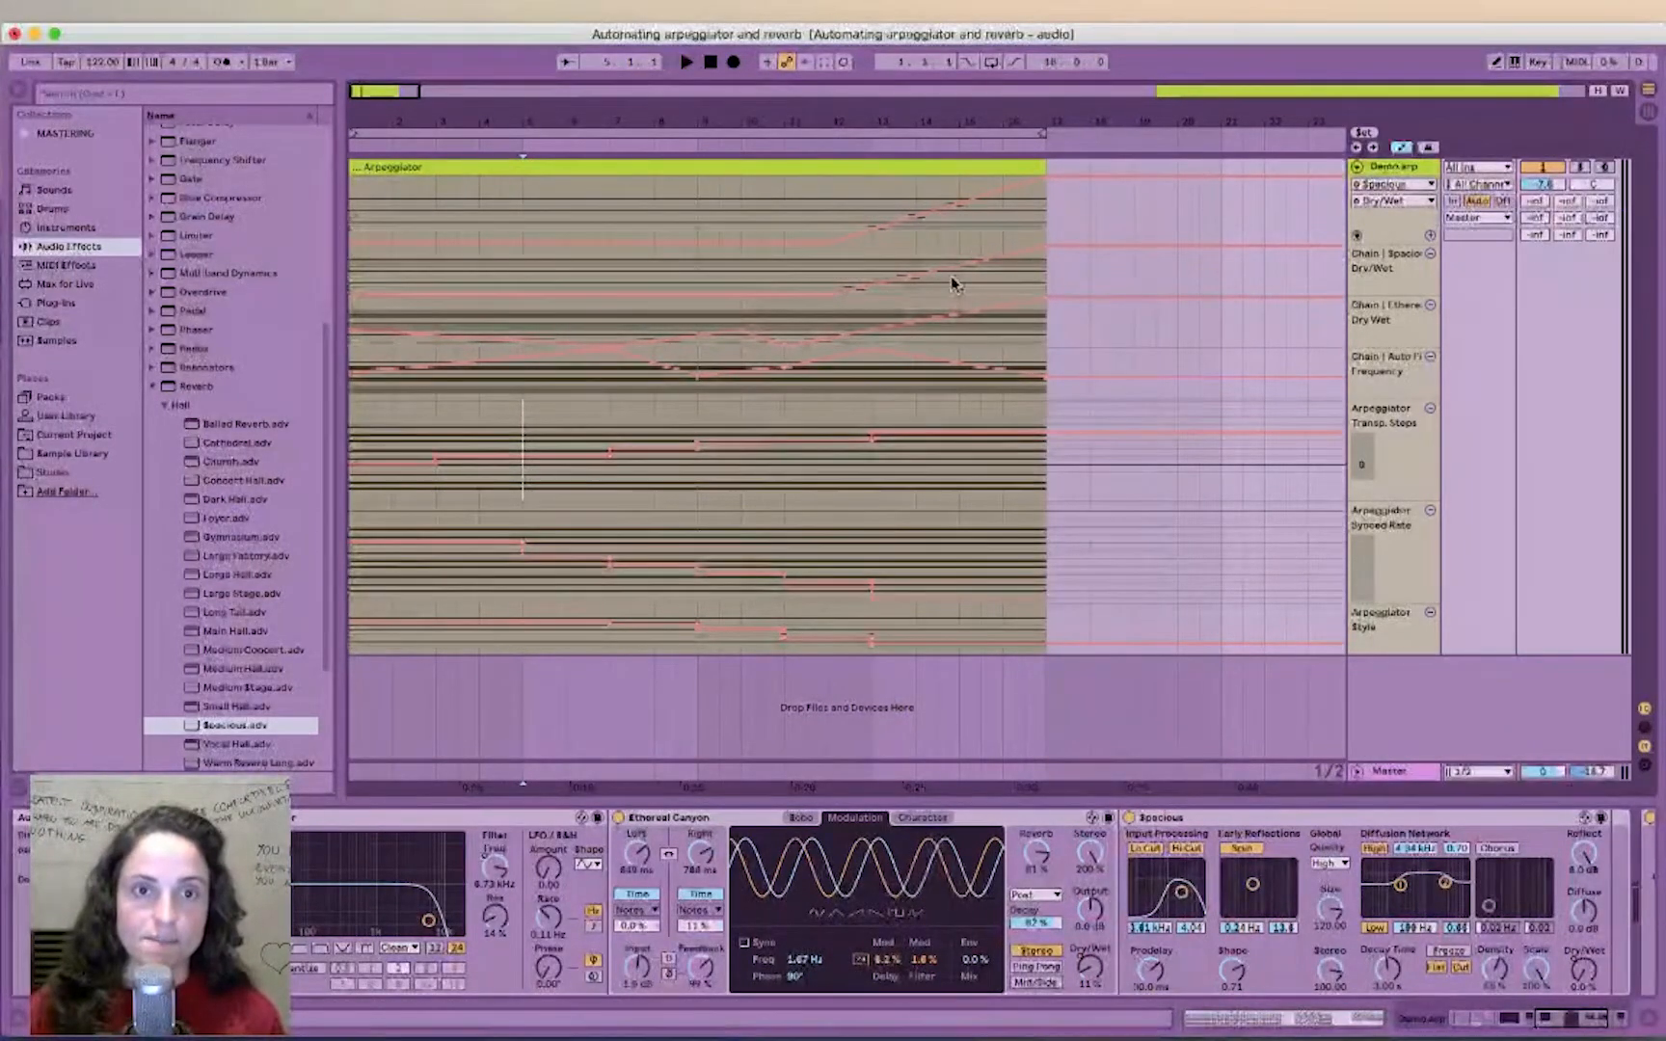
Step: Play the arpeggiator clip through past its end to hear the drawn automation, and stop playback
{"action": "left_click", "coordinate": [686, 62]}
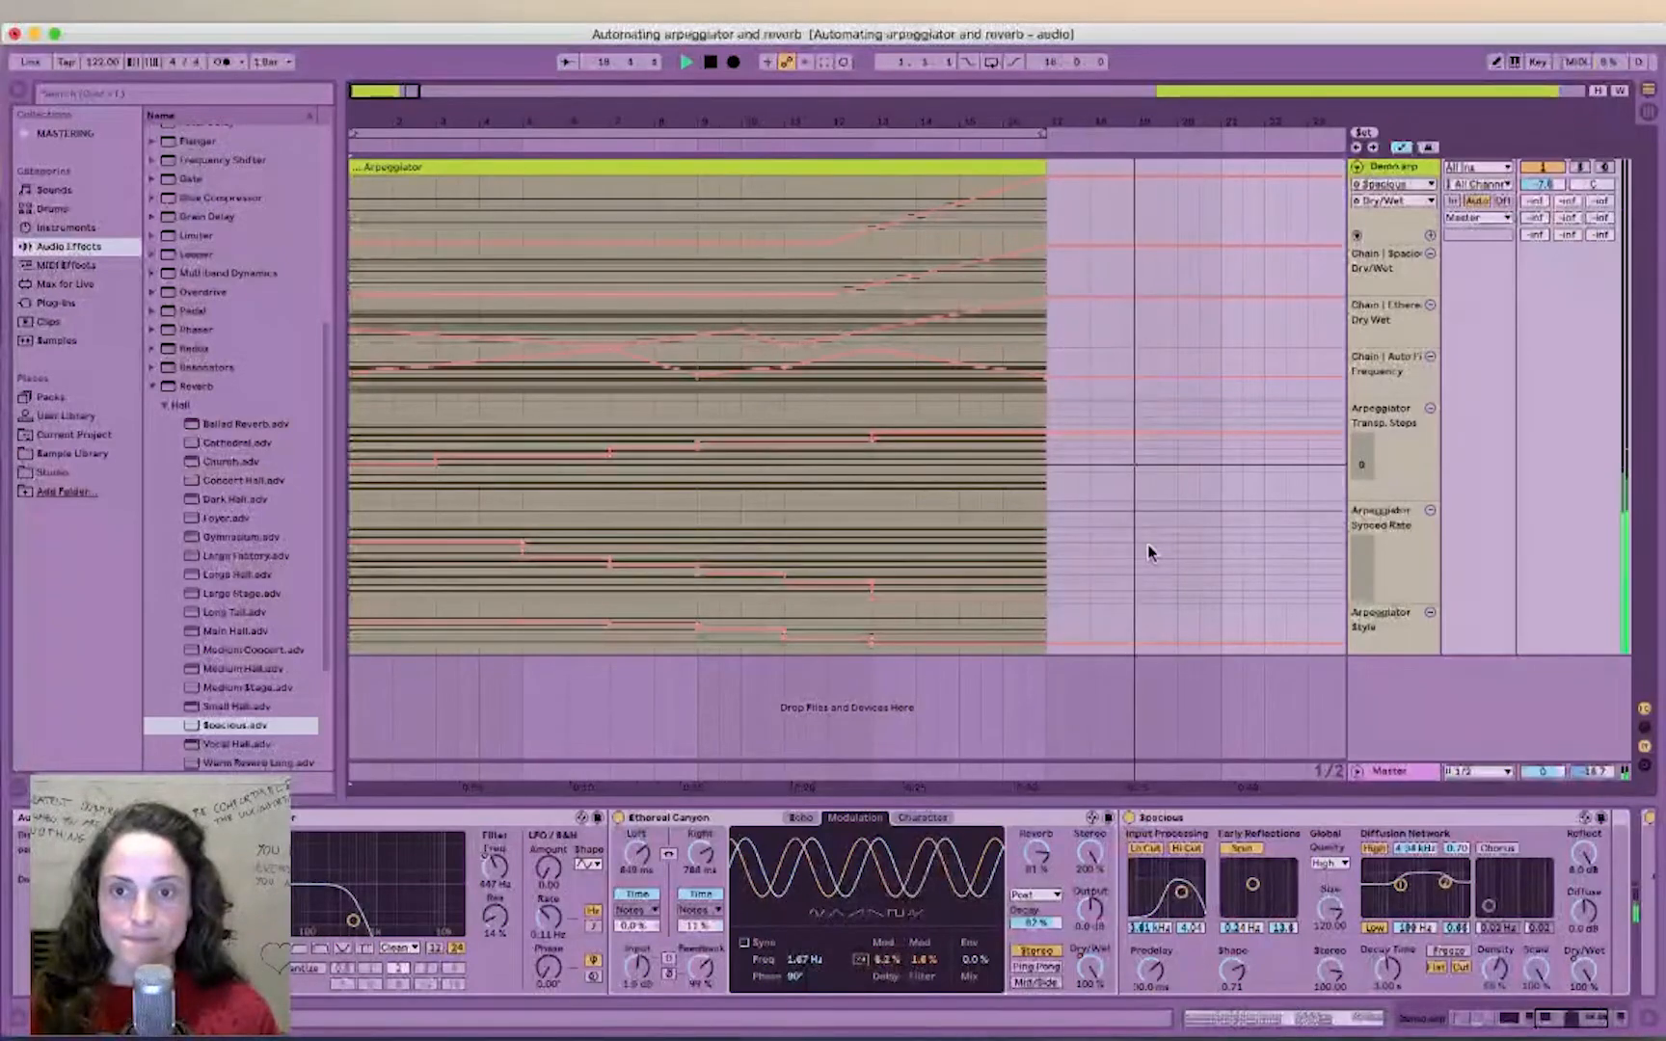
{"action": "key", "text": "space"}
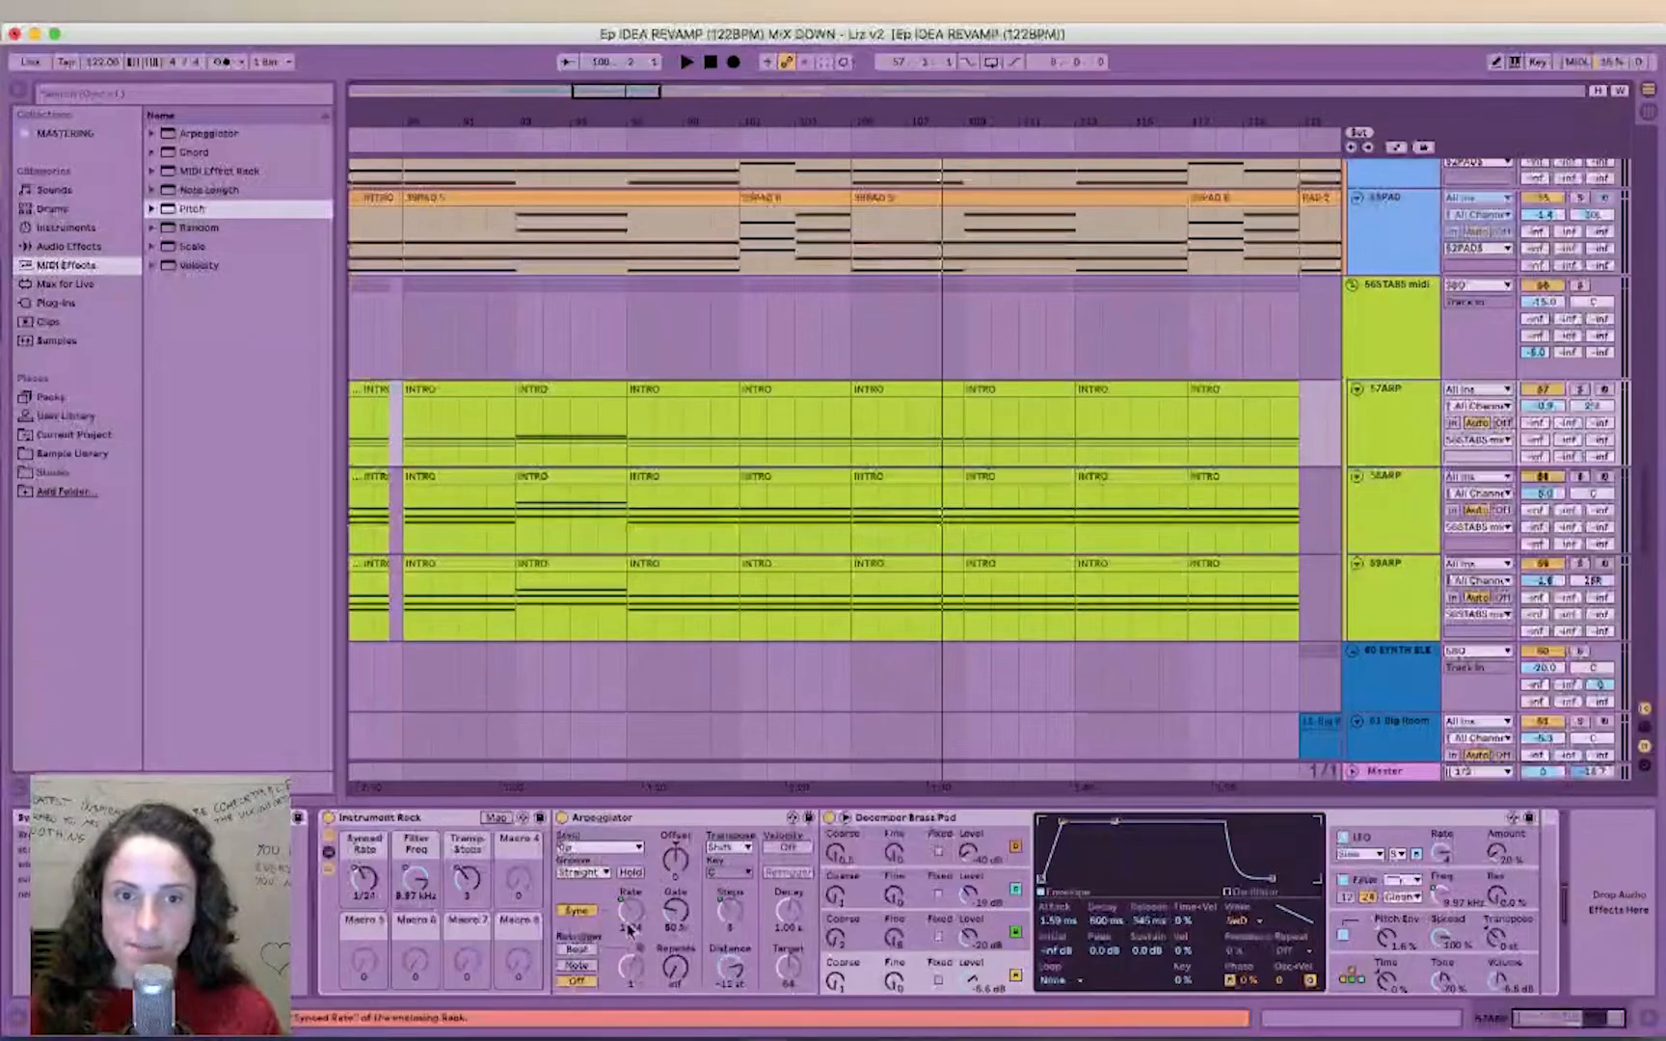
Step: In the Ep IDEA REVAMP project, examine the 57ARP track and the 56STABS midi group's Auto Filter, Ethereal Canyon echo and Spacious reverb
{"action": "left_click", "coordinate": [1354, 462]}
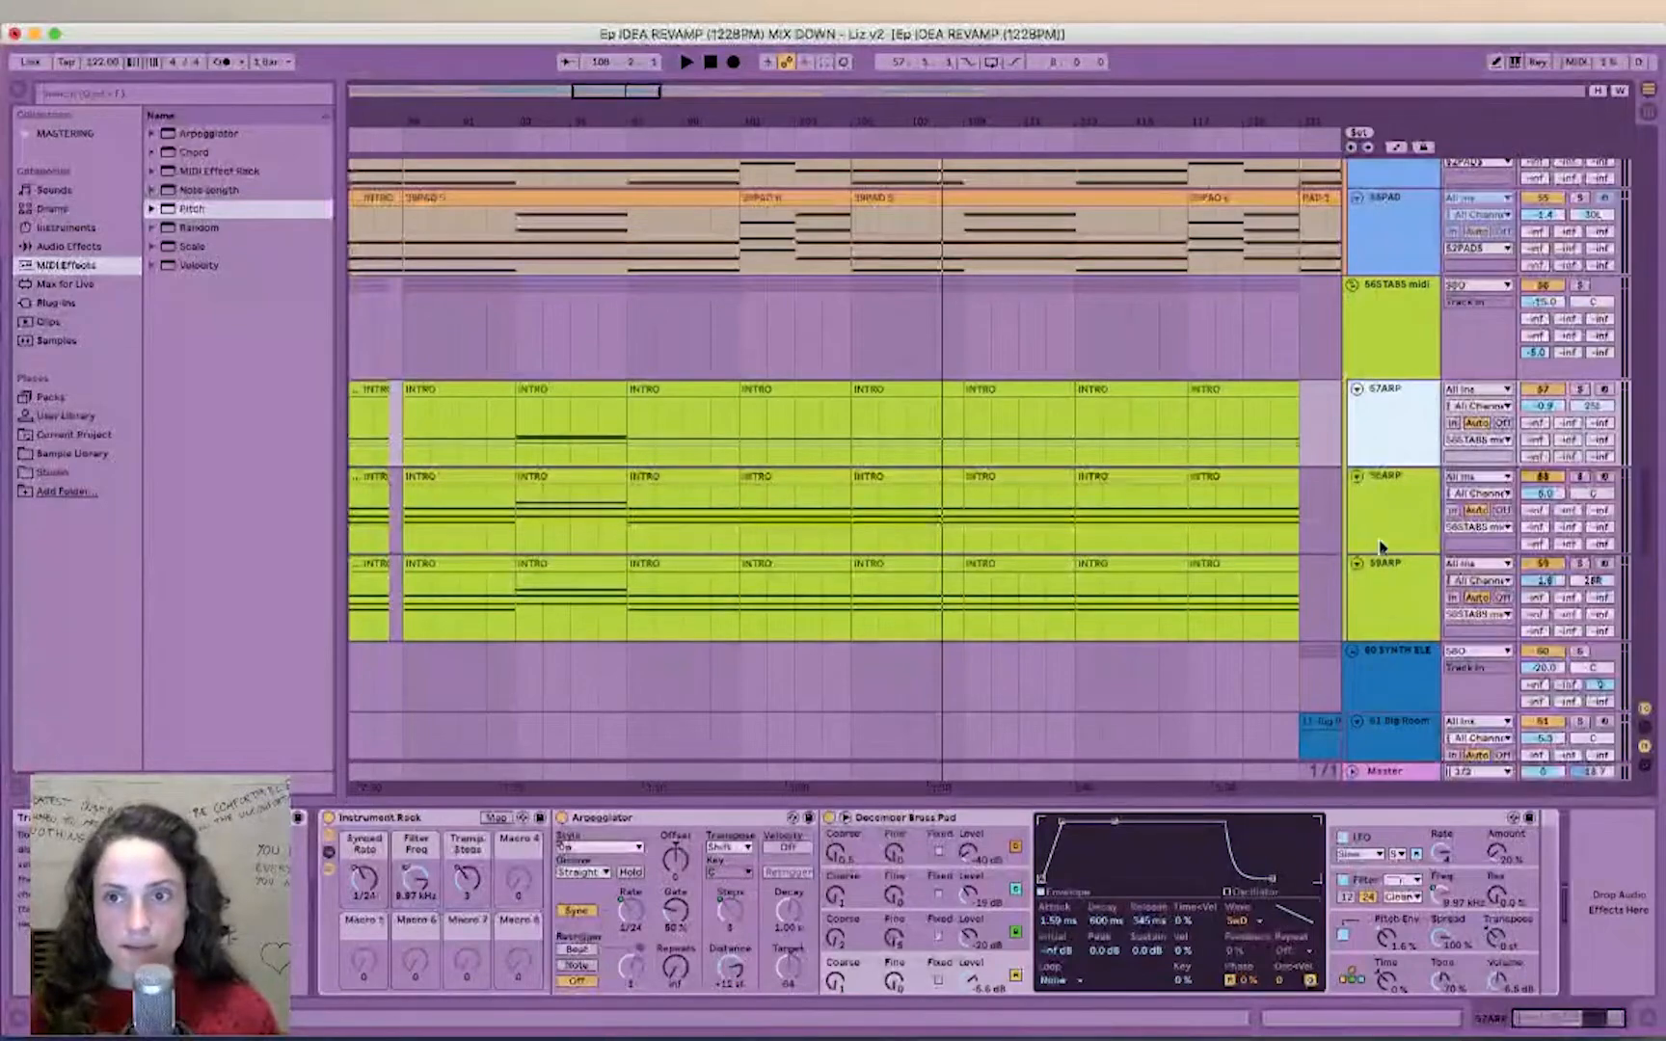
{"action": "left_click", "coordinate": [1382, 322]}
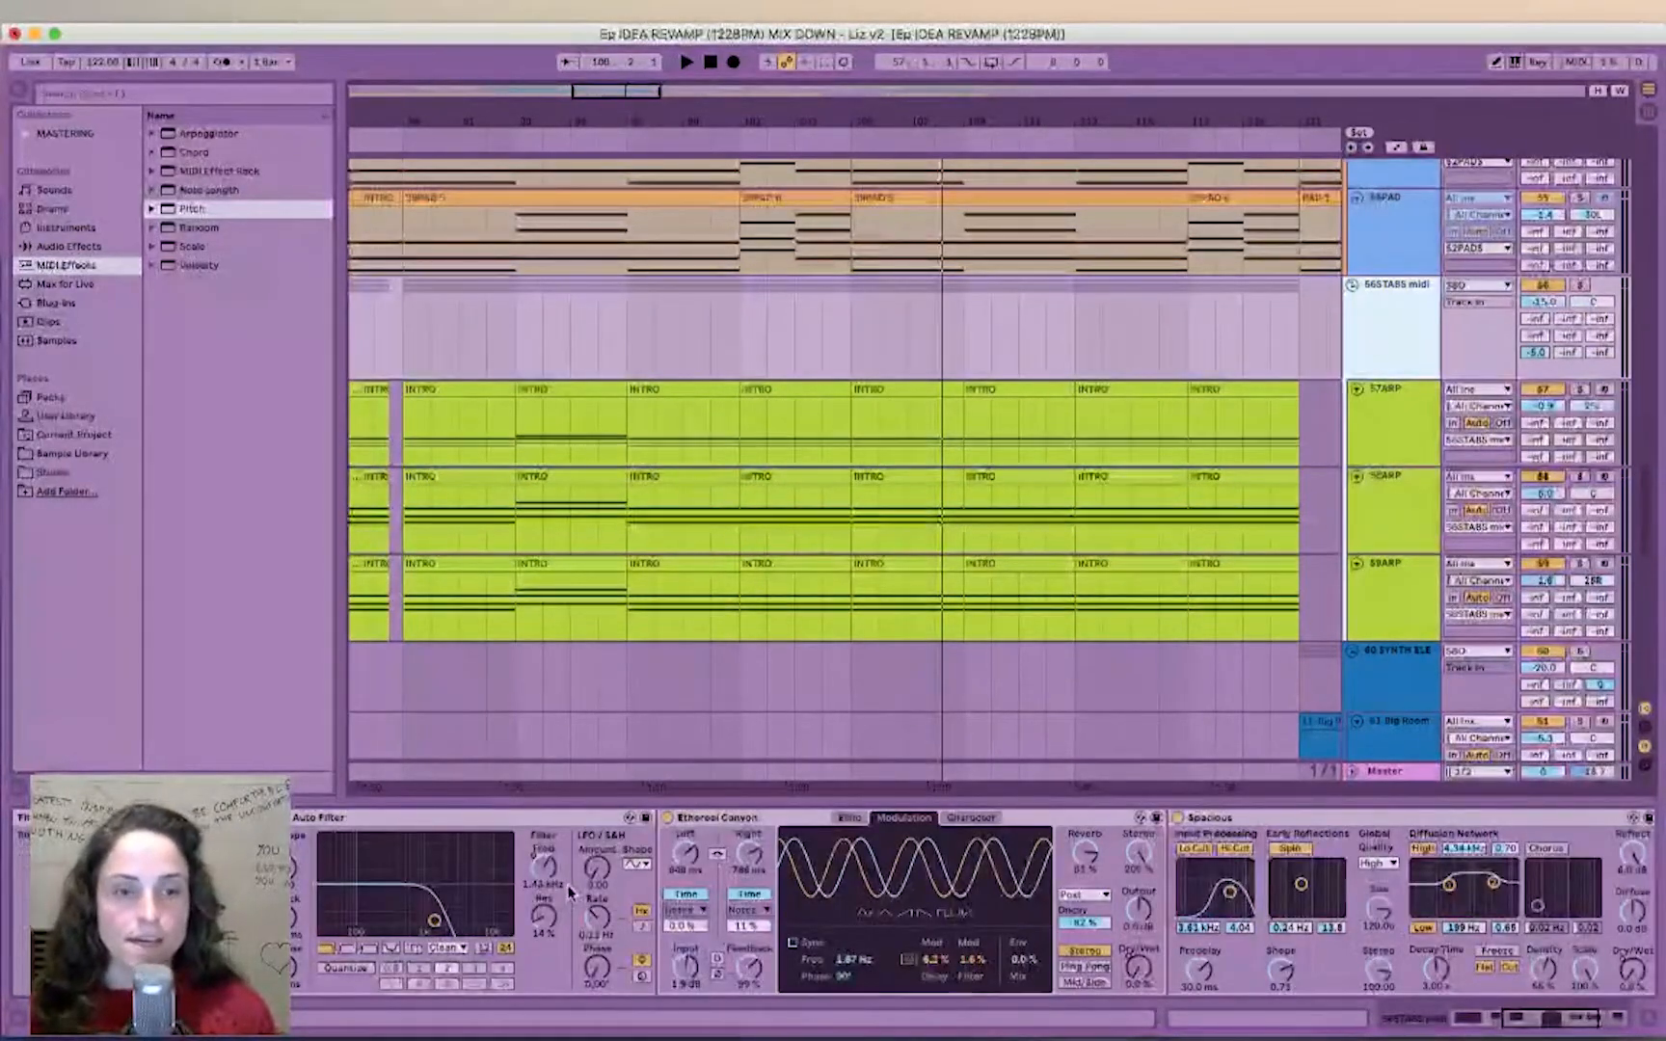
{"action": "scroll", "coordinate": [559, 887], "scroll_direction": "left", "scroll_amount": 2}
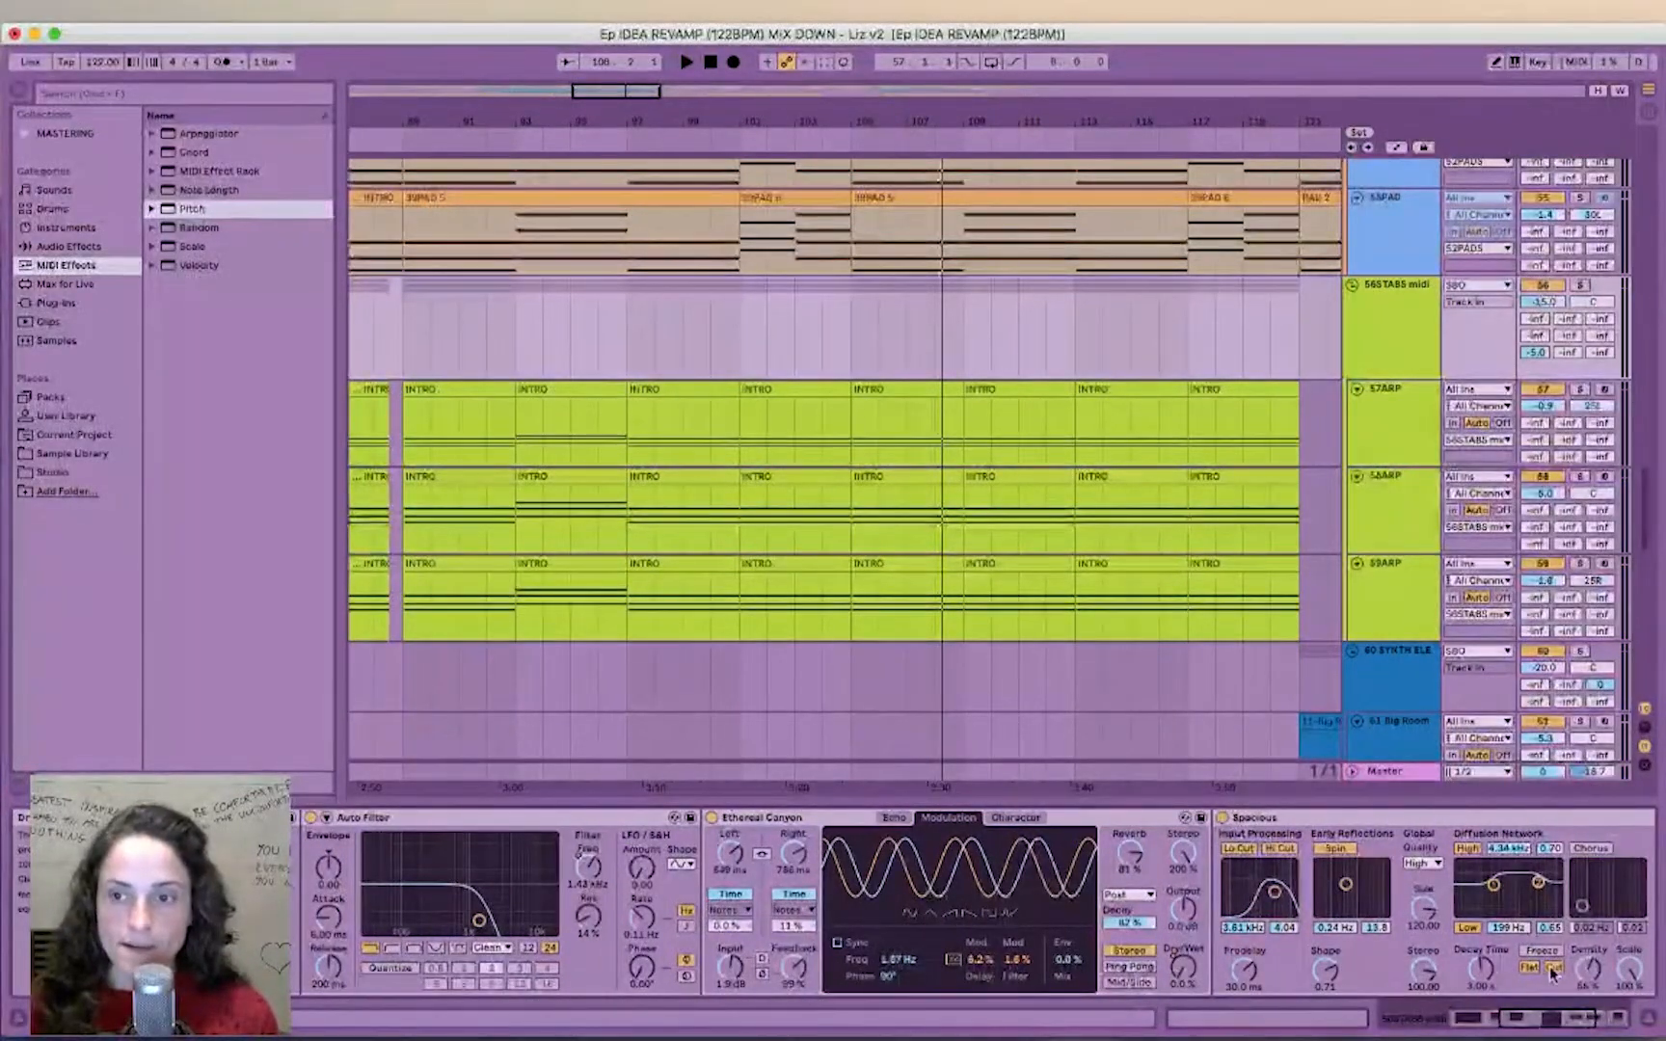
{"action": "scroll", "coordinate": [1553, 974], "scroll_direction": "right", "scroll_amount": 3}
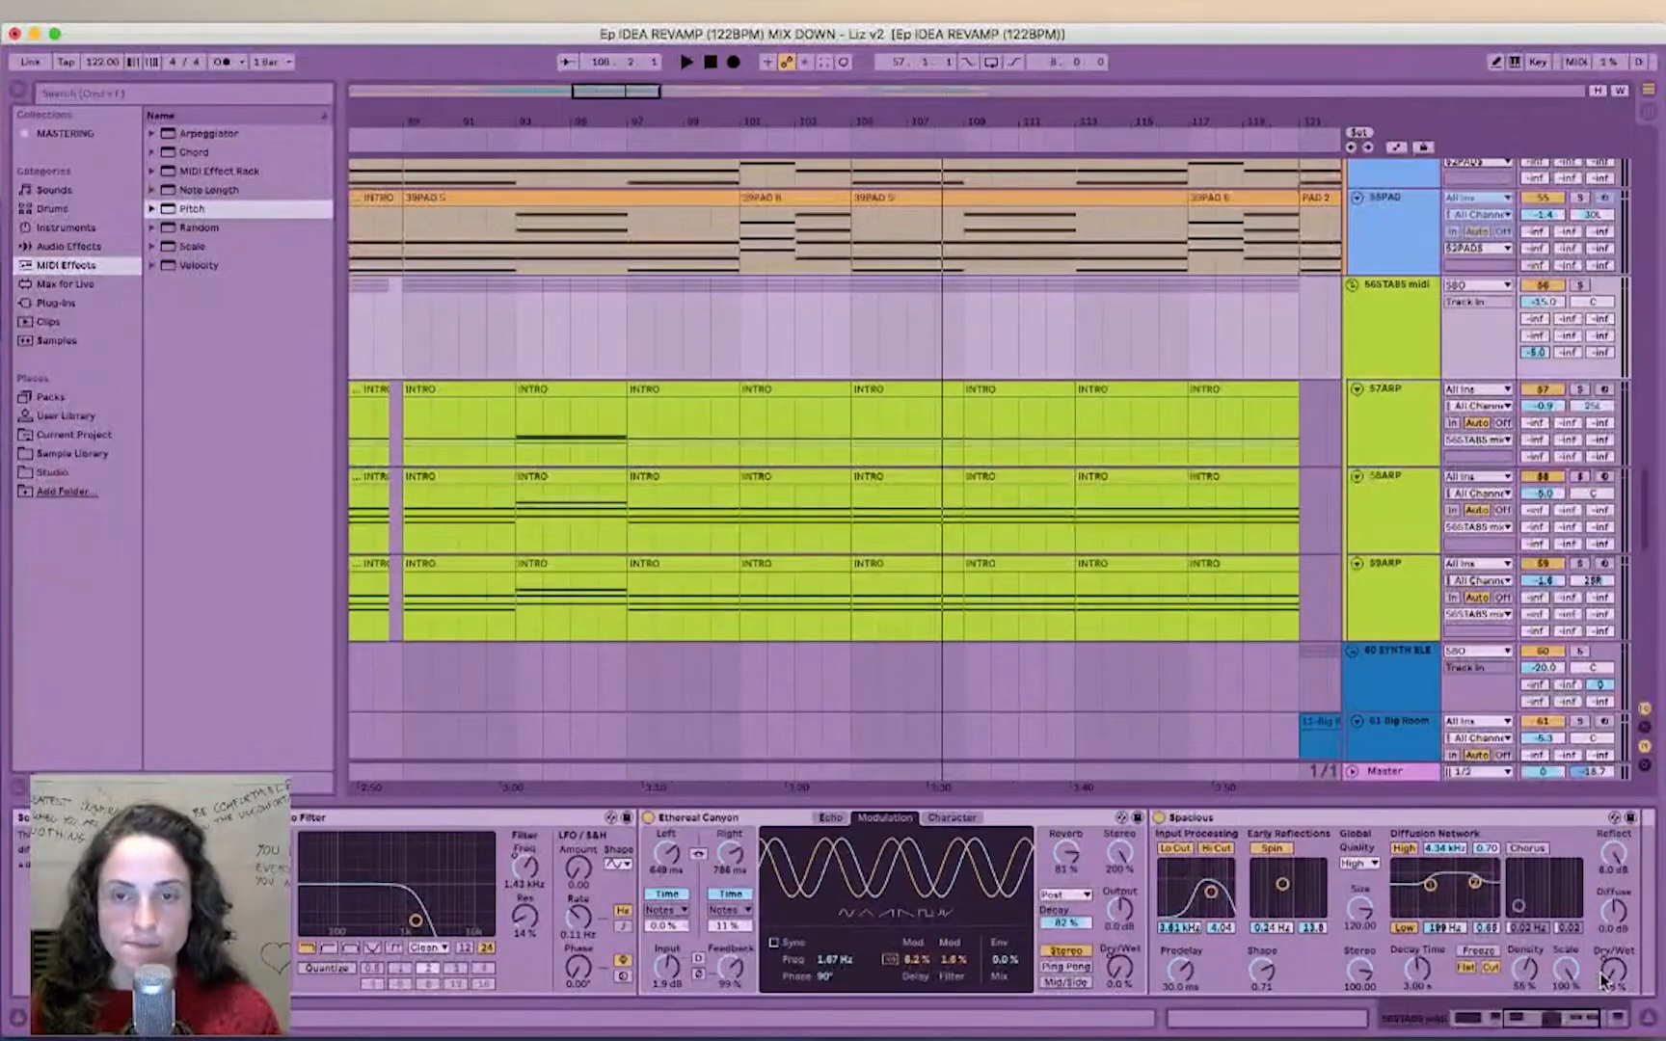
Step: Play the Ep IDEA REVAMP arrangement from bar 89 to hear the automated arpeggiators in context
{"action": "left_click", "coordinate": [403, 362]}
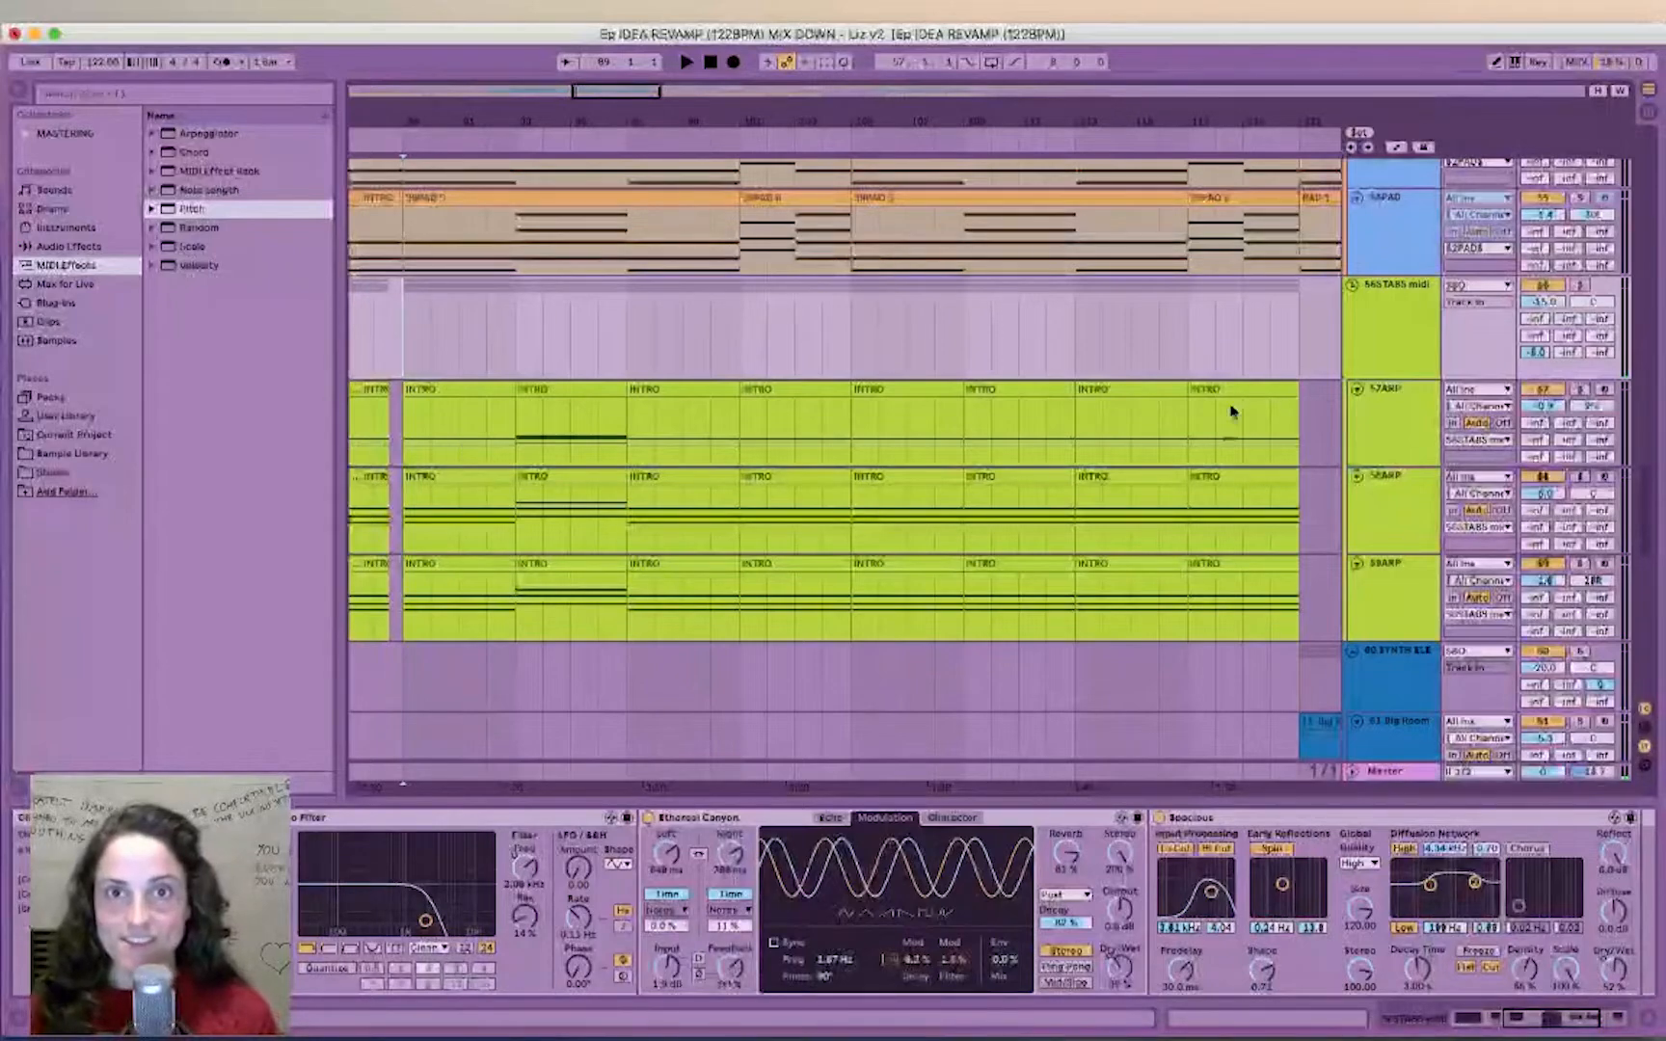
{"action": "key", "text": "space"}
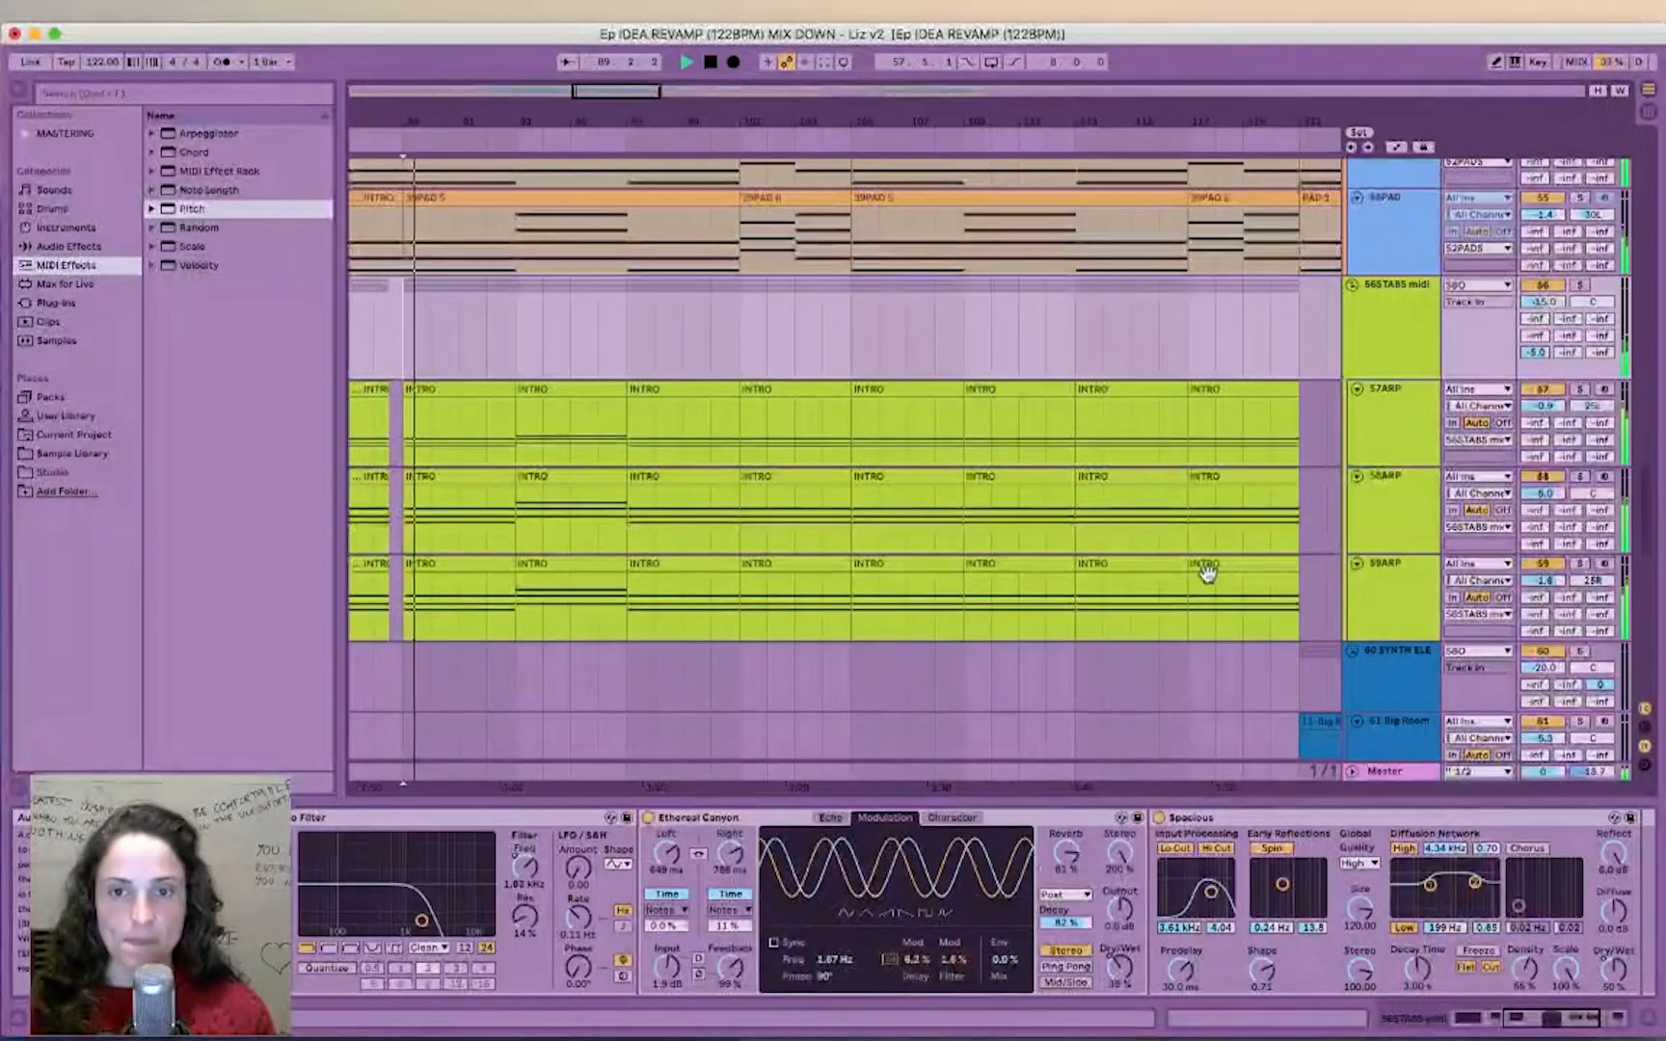